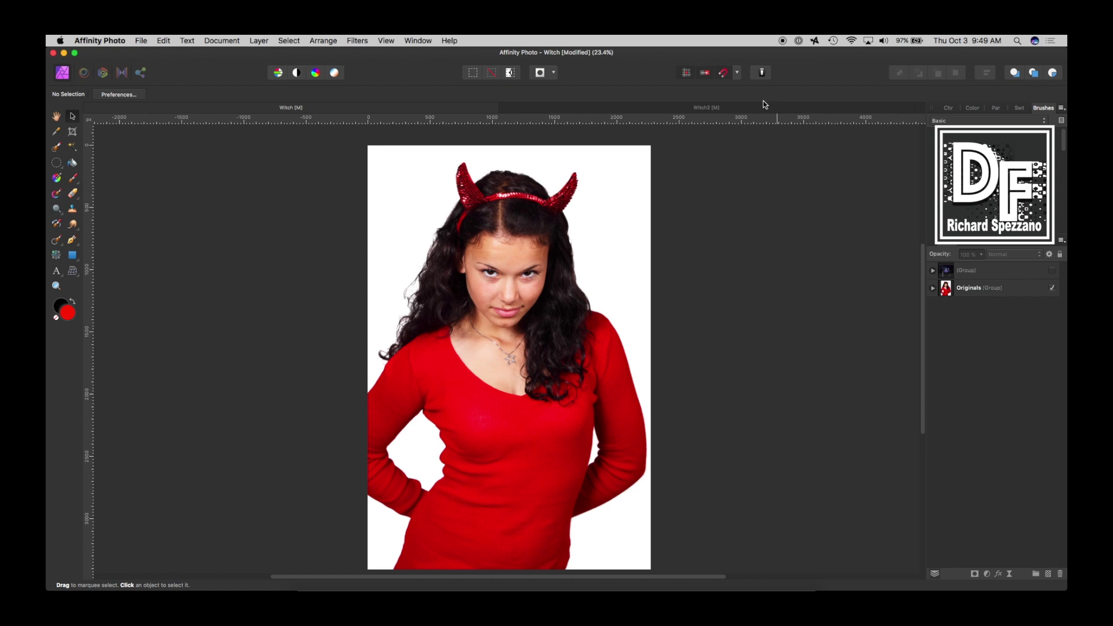
- Preview the forest, cauldron and hat source images in the Originals group one at a time, leaving them hidden and the group collapsed
left_click(1053, 271)
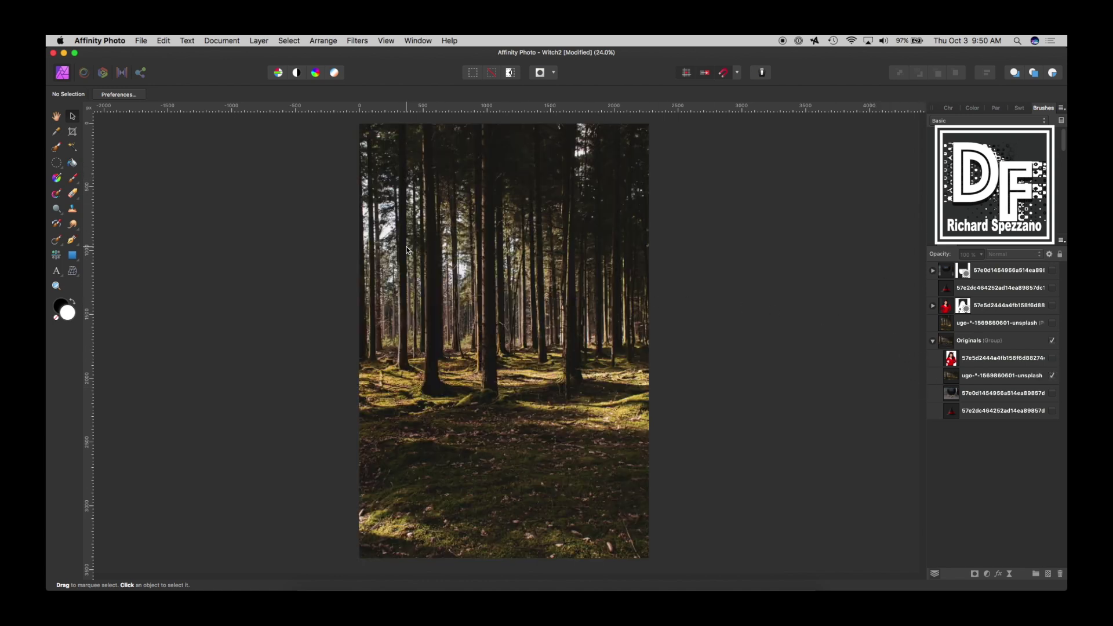
left_click(1052, 375, "alt")
left_click(1052, 376)
left_click(1052, 394)
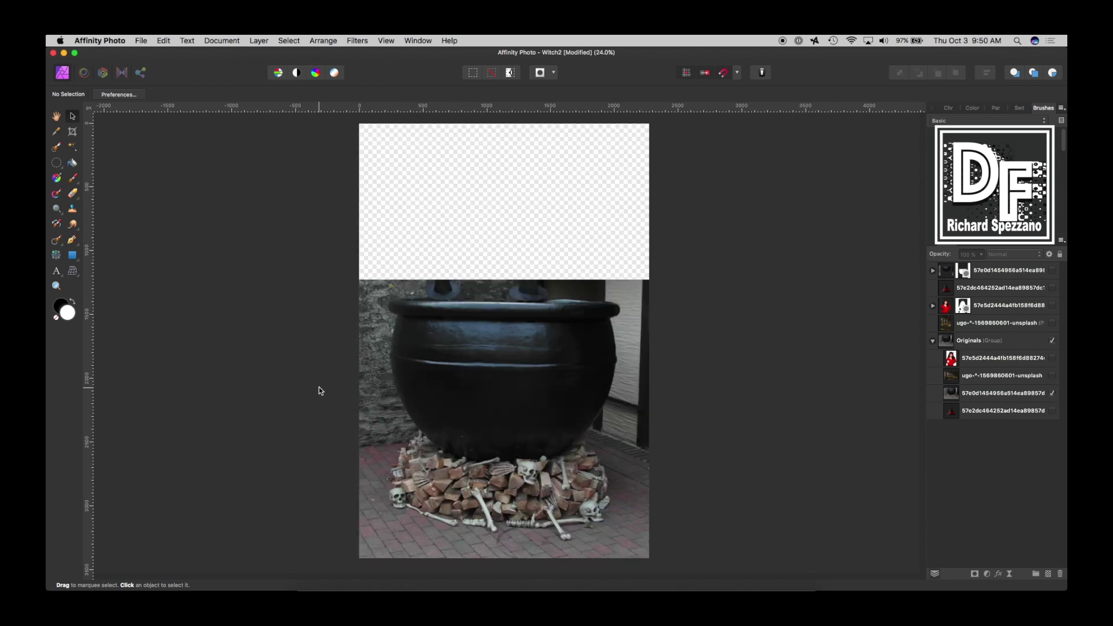
left_click(1052, 394)
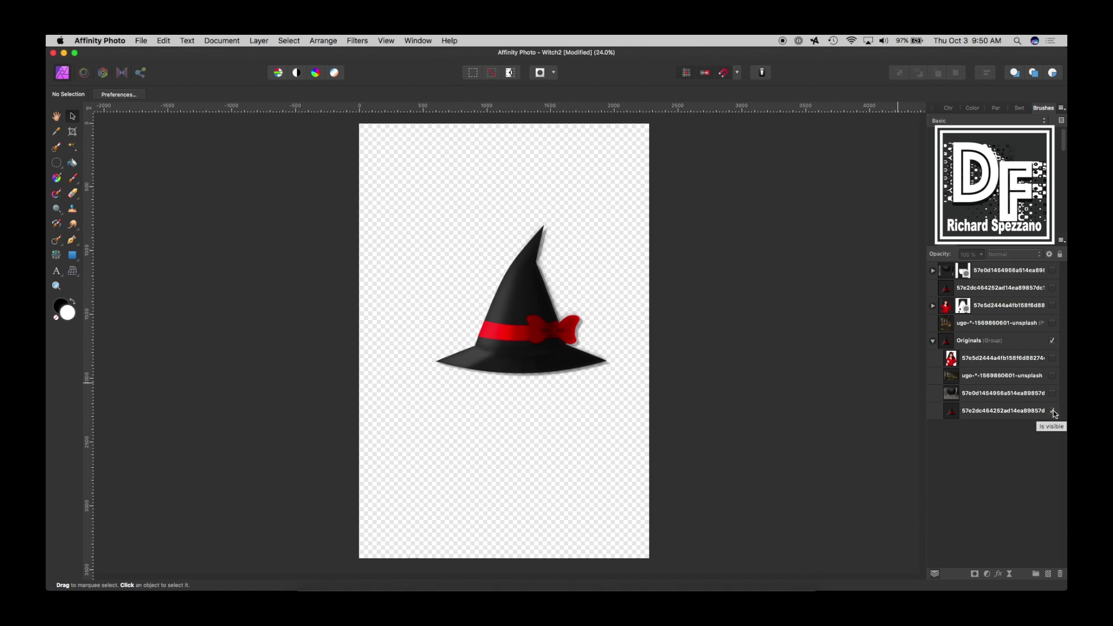
left_click(1053, 411)
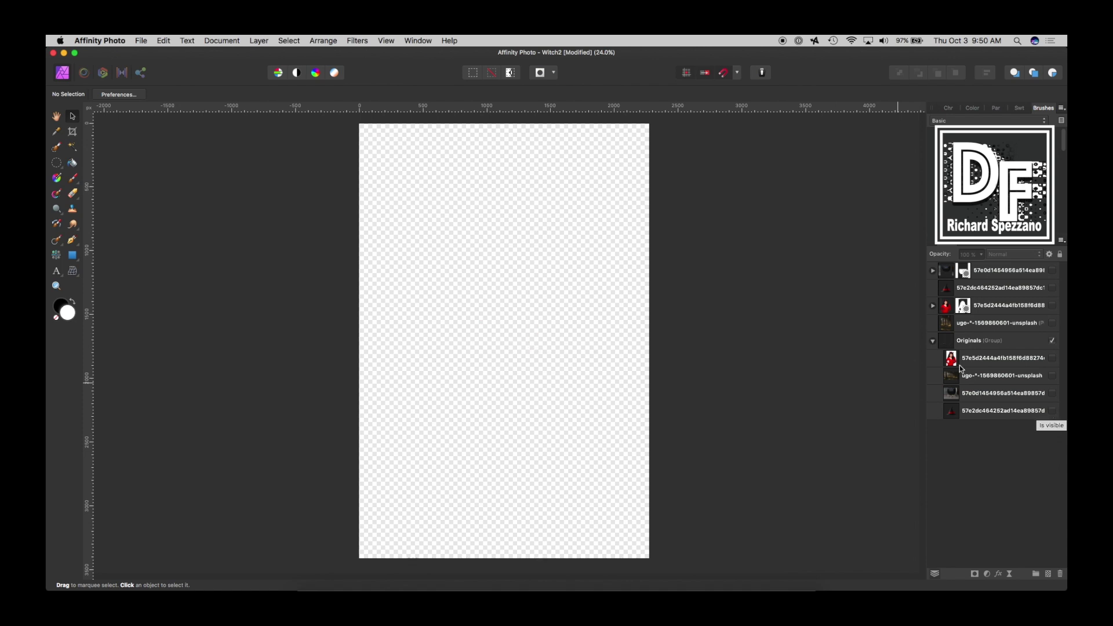
left_click(933, 341)
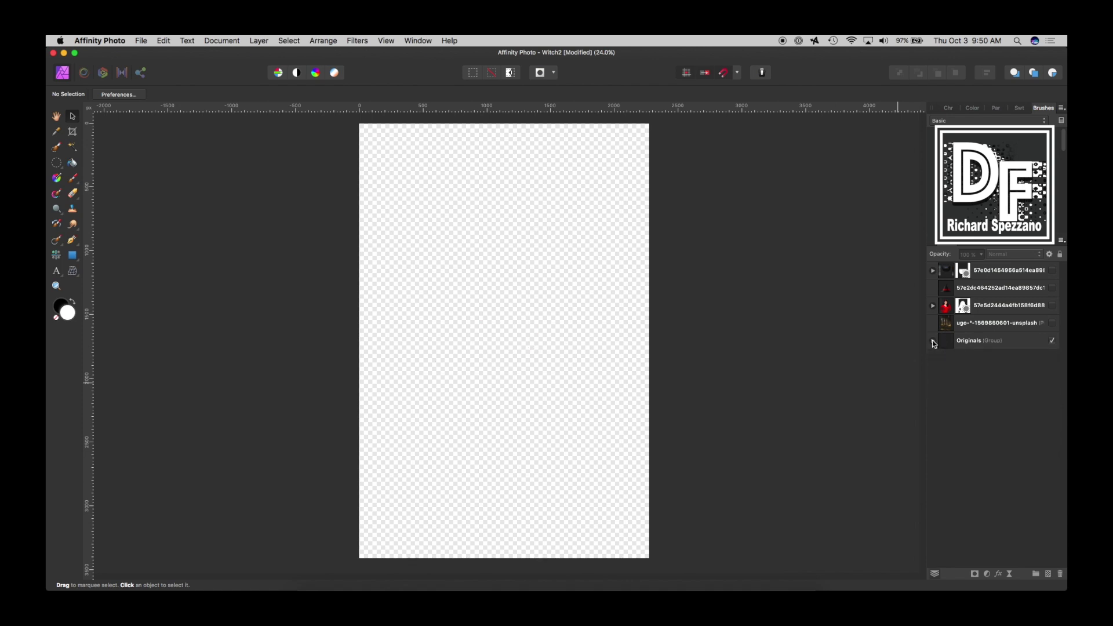
- Show the masked layer of the woman in red and compare it with its mask disabled and enabled
left_click(933, 306)
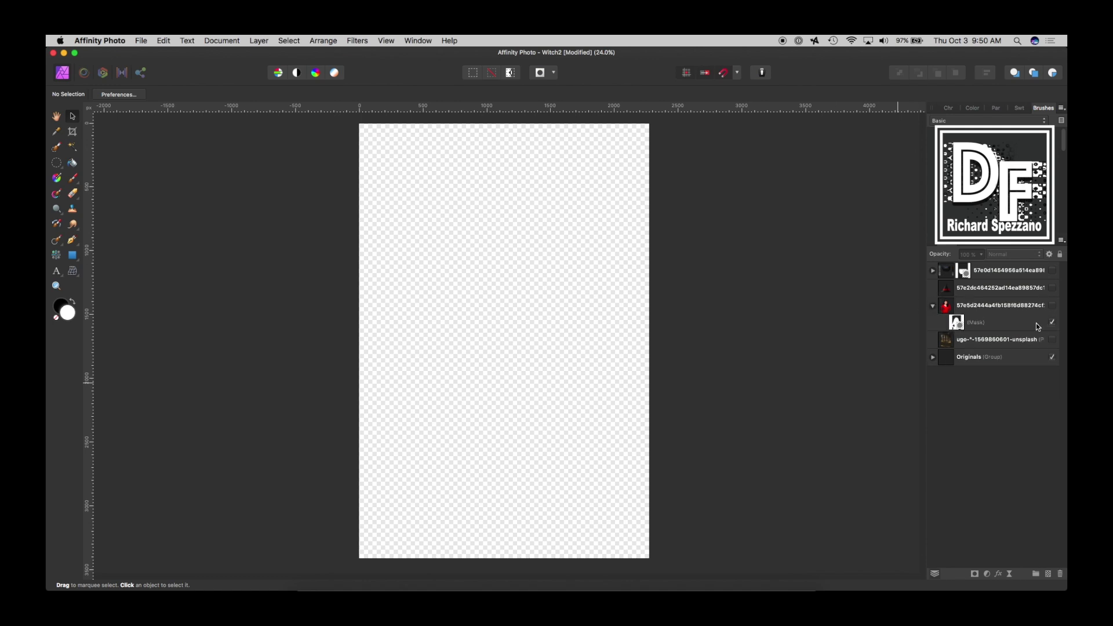
left_click(1053, 324)
left_click(1053, 305)
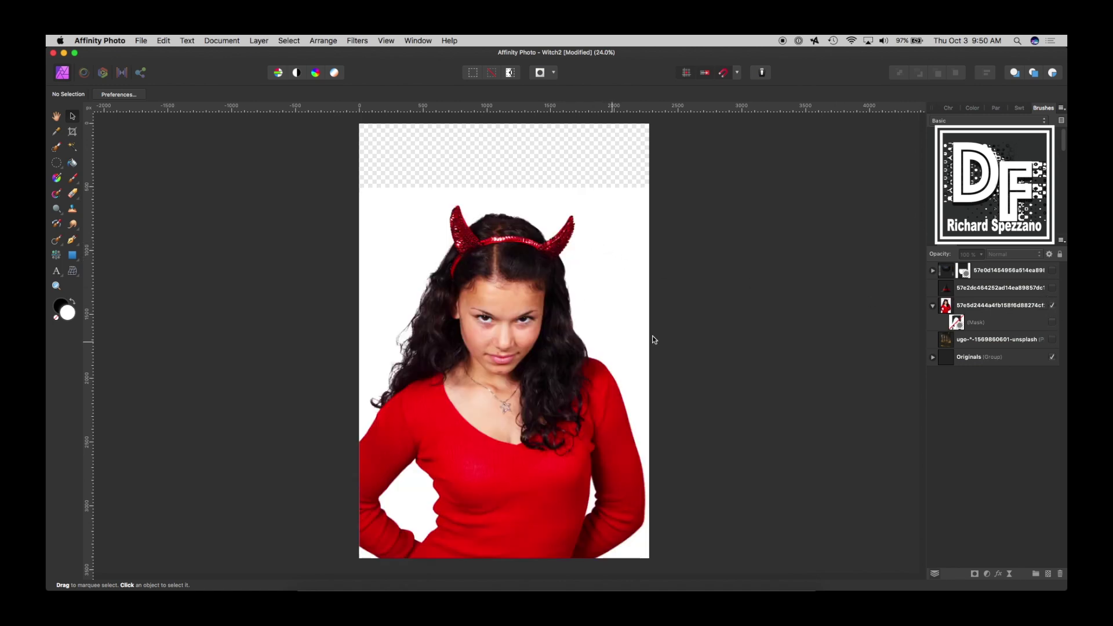
left_click(1054, 323)
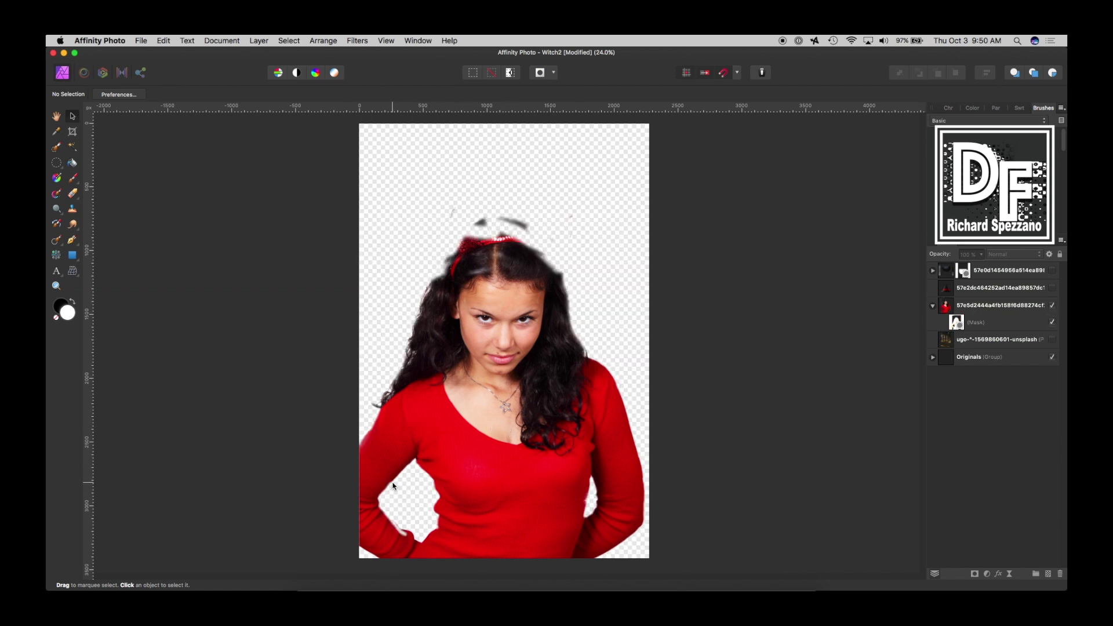
- Paint black on the woman's layer mask to remove the leftover horn and background fragments above her head
left_click(986, 322)
key("b")
key("x")
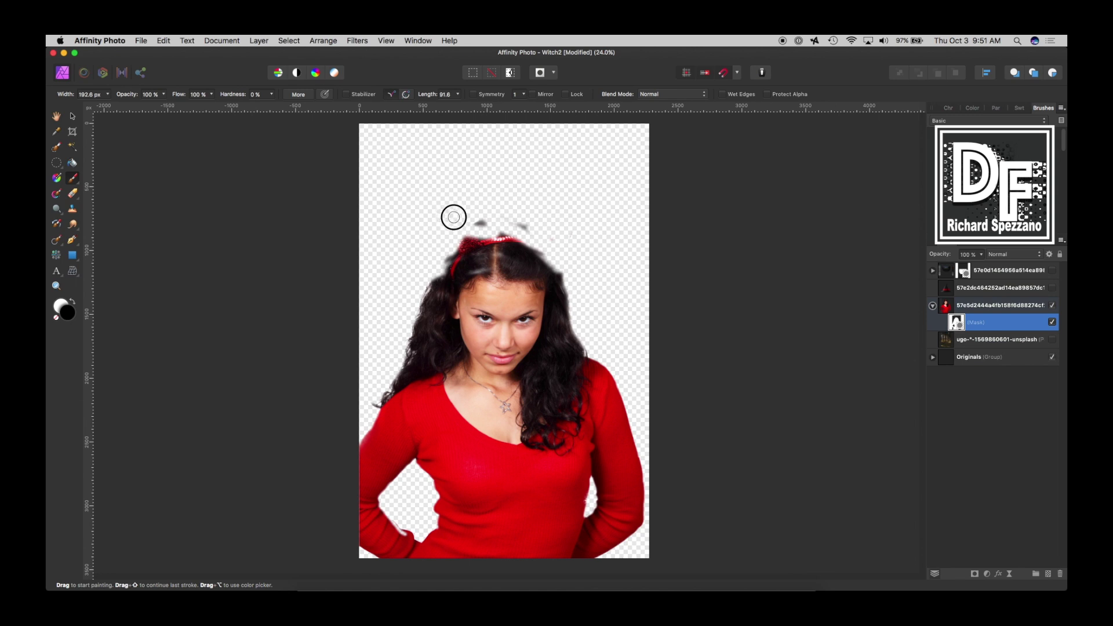
mouse_move(454, 218)
left_mouse_down()
mouse_move(544, 220)
mouse_move(467, 221)
mouse_move(541, 225)
mouse_move(484, 221)
mouse_move(453, 232)
mouse_move(440, 260)
mouse_move(468, 232)
mouse_move(526, 235)
left_mouse_up()
left_click(73, 116)
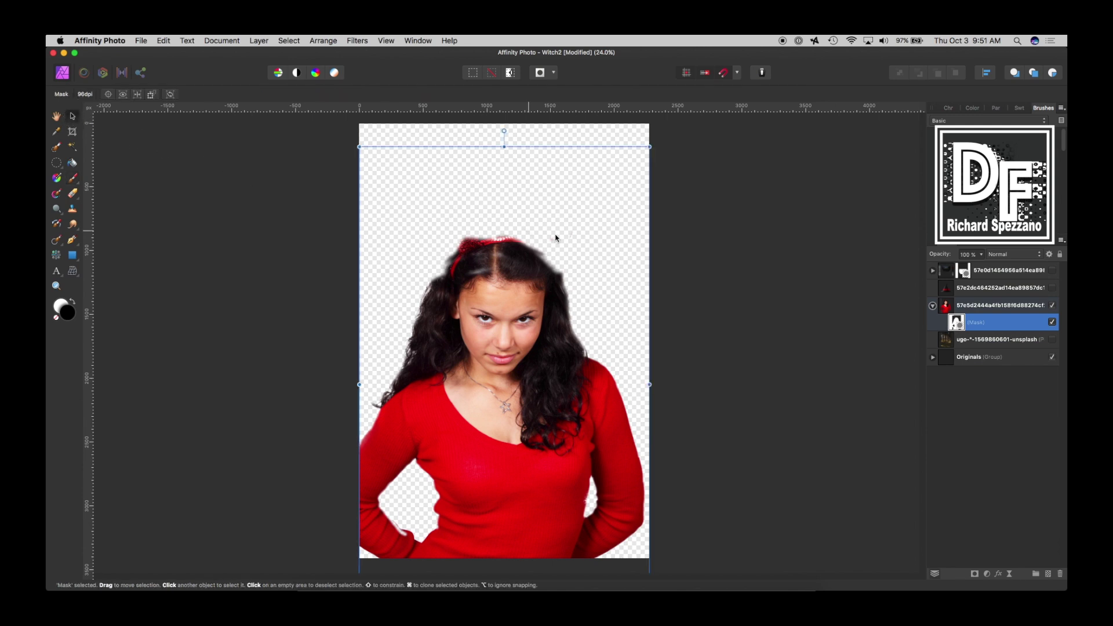
left_click(57, 116)
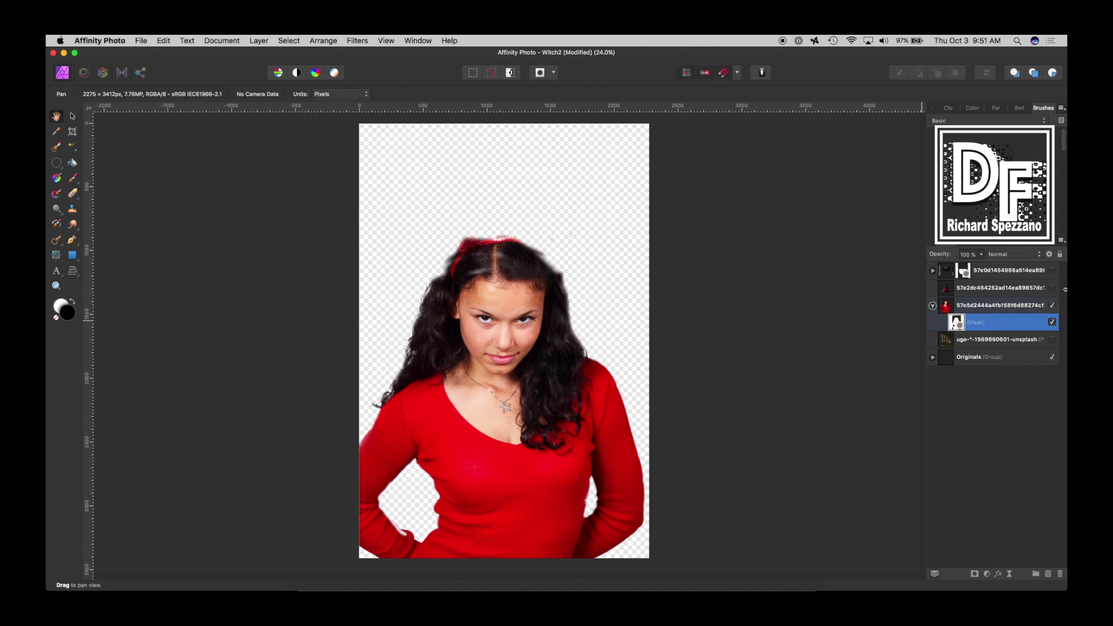
- Show the witch hat layer and rename the woman's layer to Witch
left_click(1053, 290)
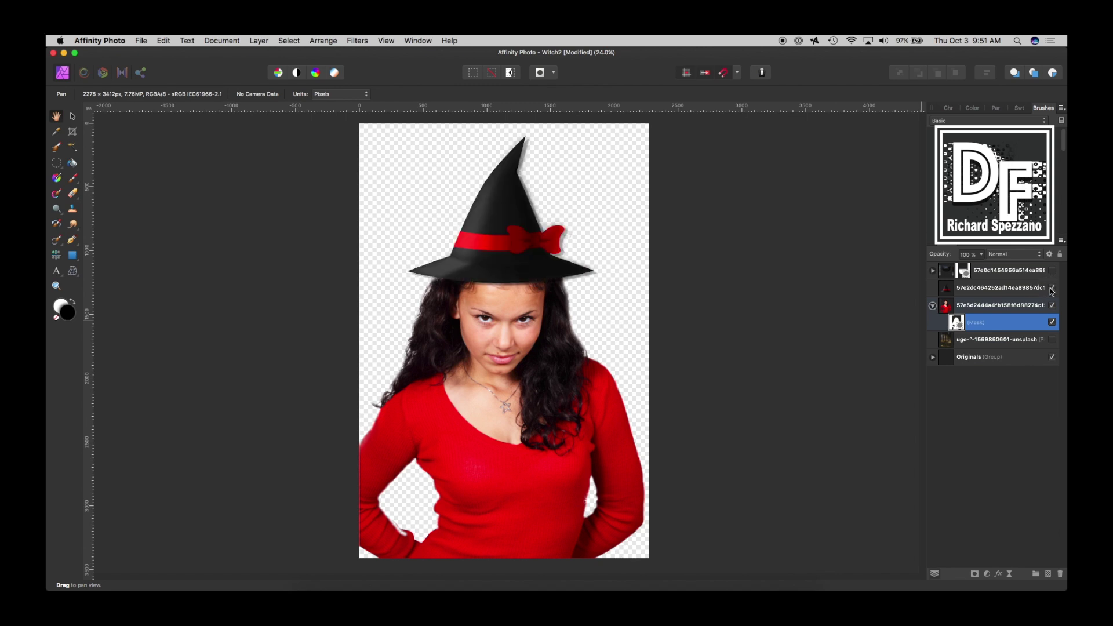
double_click(965, 305)
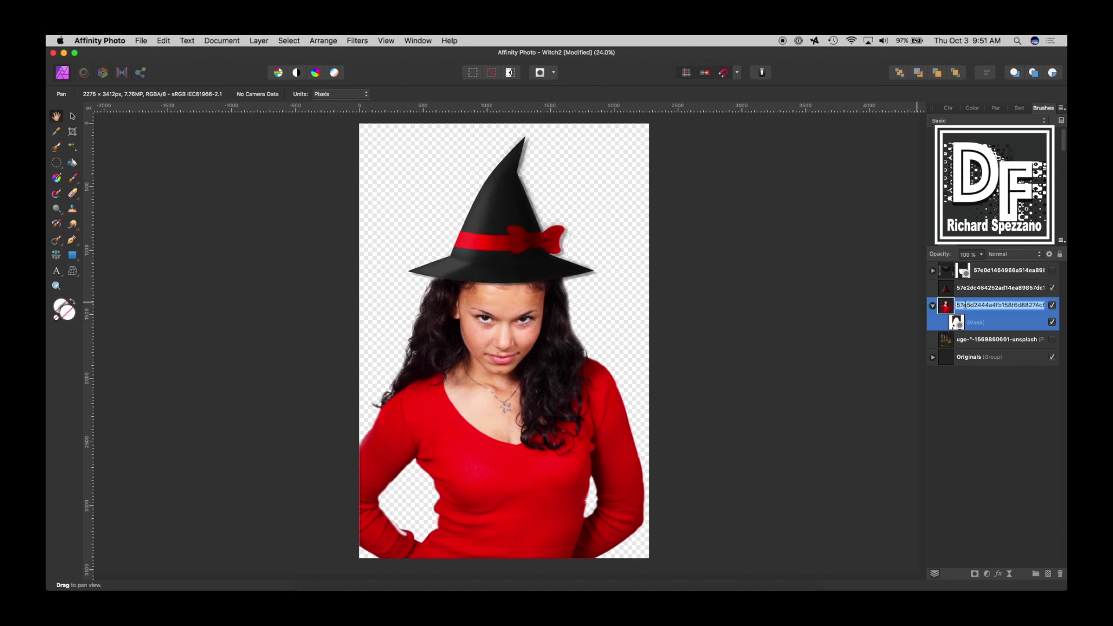
type("W")
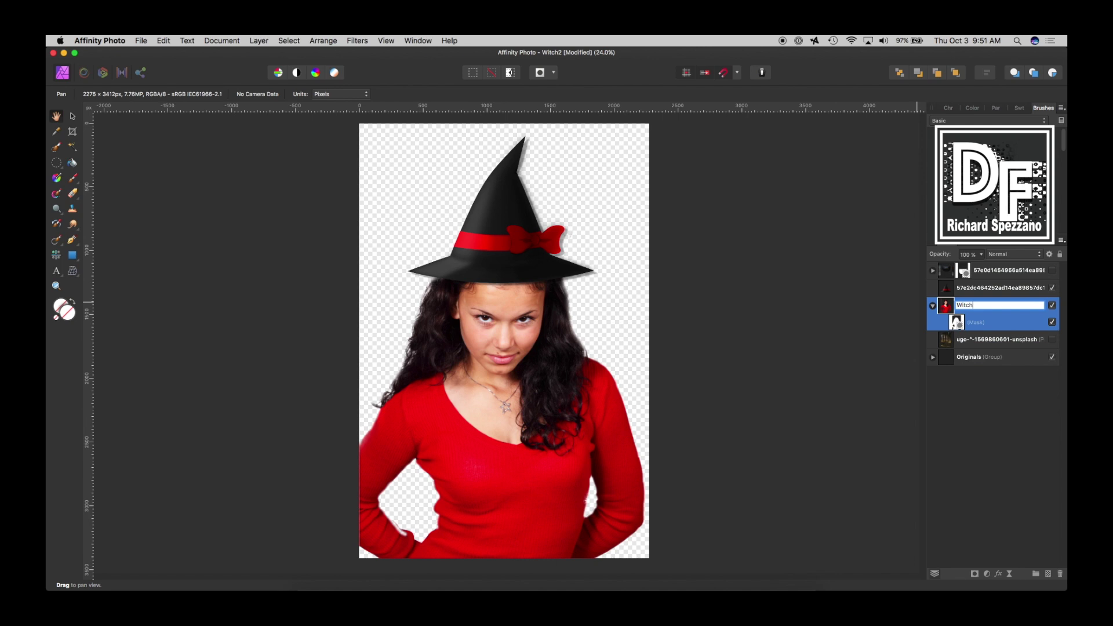
type("itch")
left_click(933, 306)
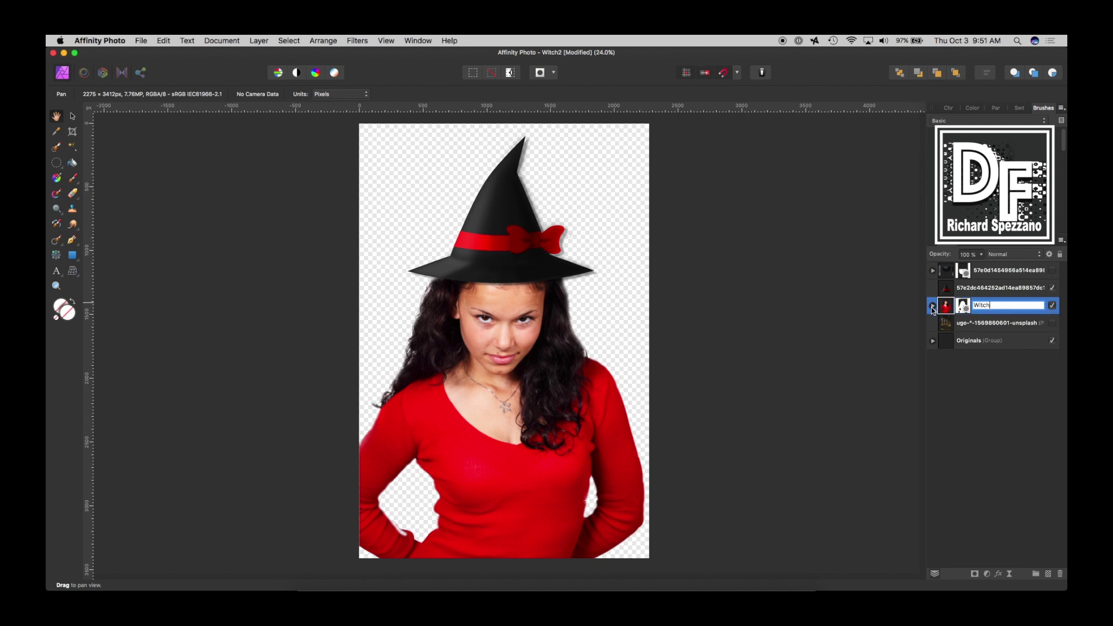
- Rename the witch hat image layer to Hat
left_click(961, 289)
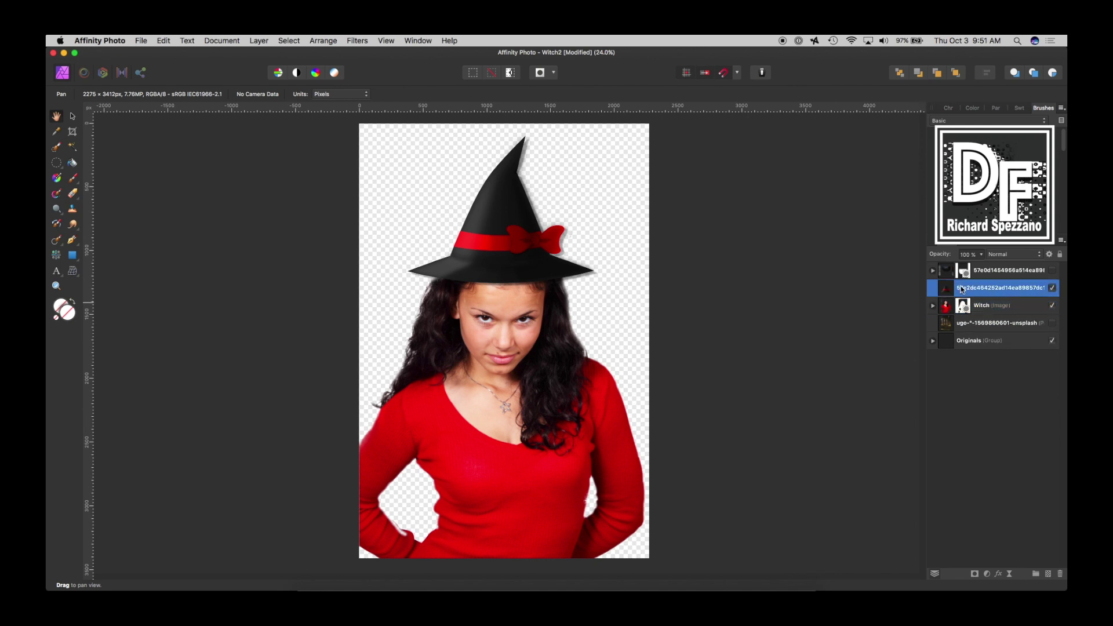
double_click(963, 288)
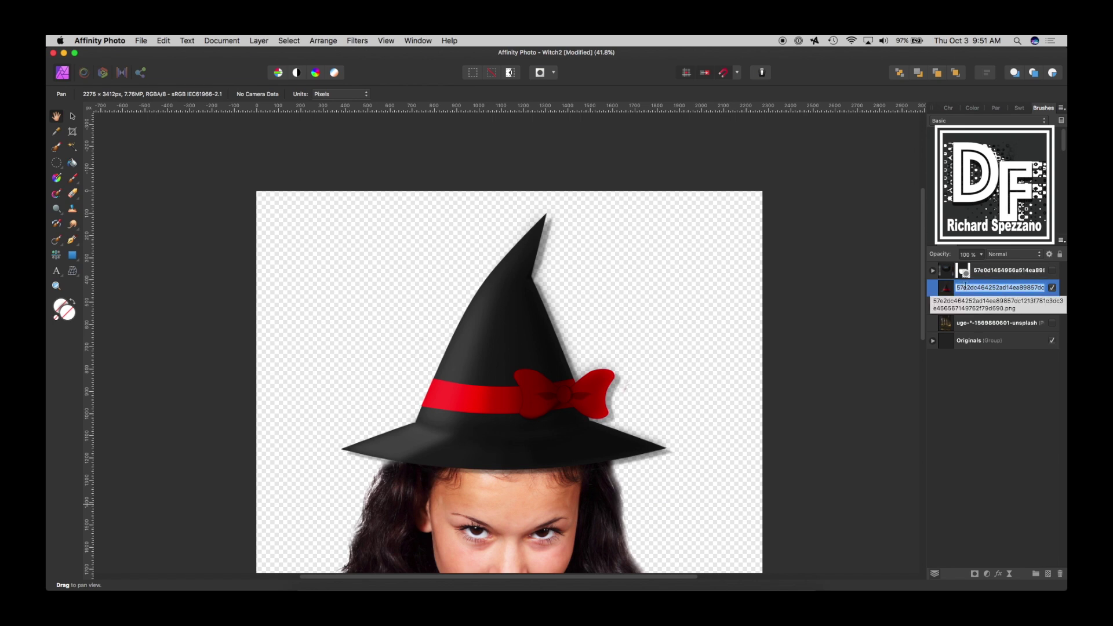
type("Hat")
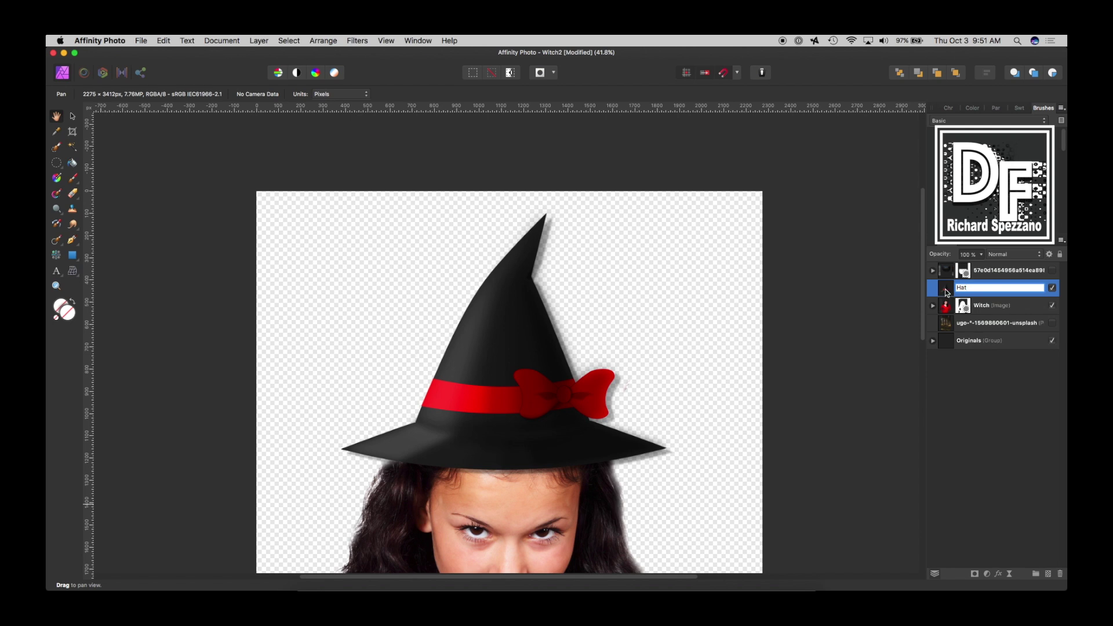
left_click(979, 369)
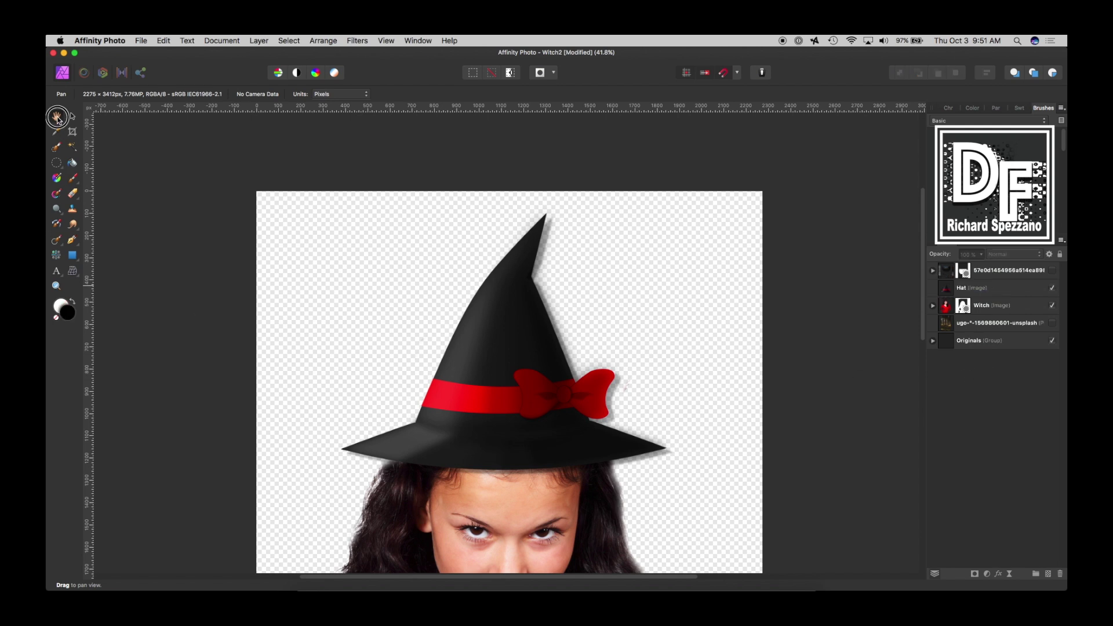
- Add an HSL adjustment nested in the Witch layer
key("super+0")
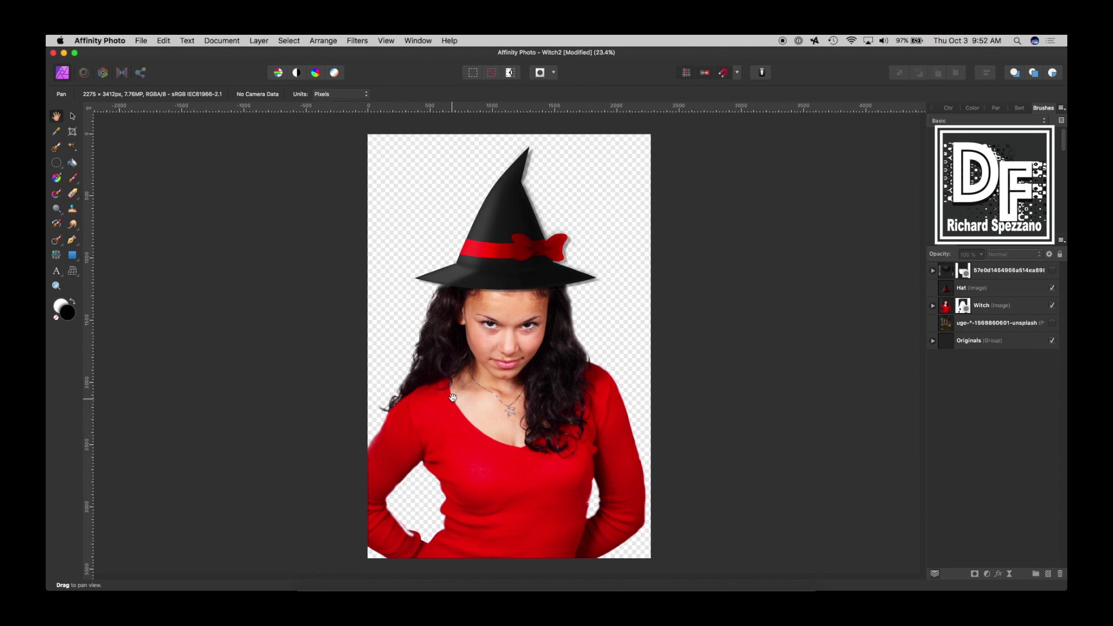
left_click(933, 307)
left_click(933, 306)
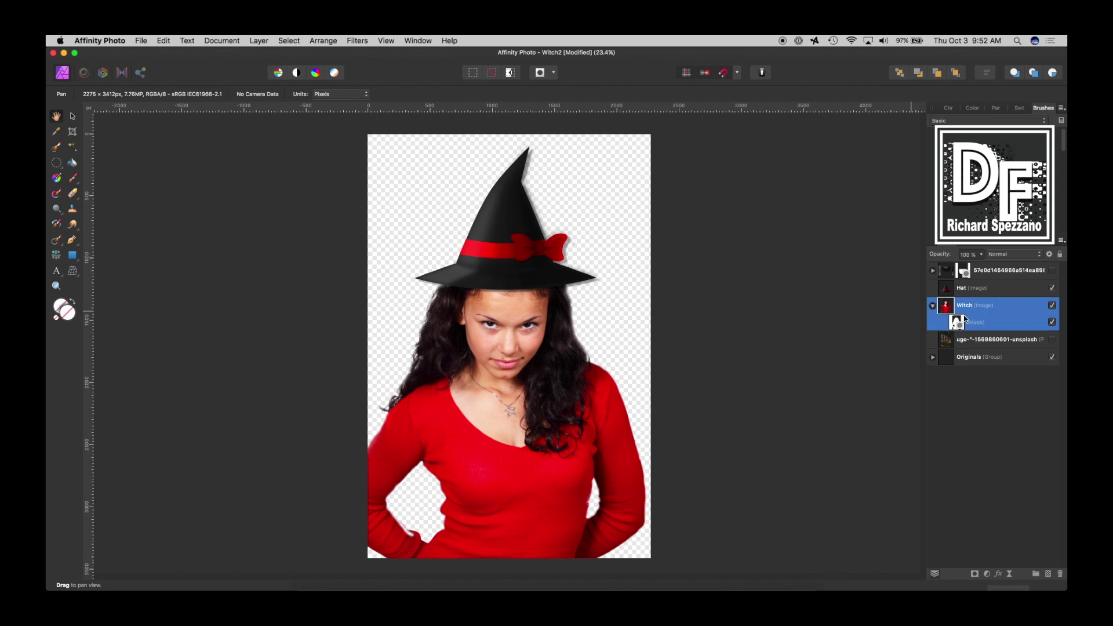
left_click(987, 574)
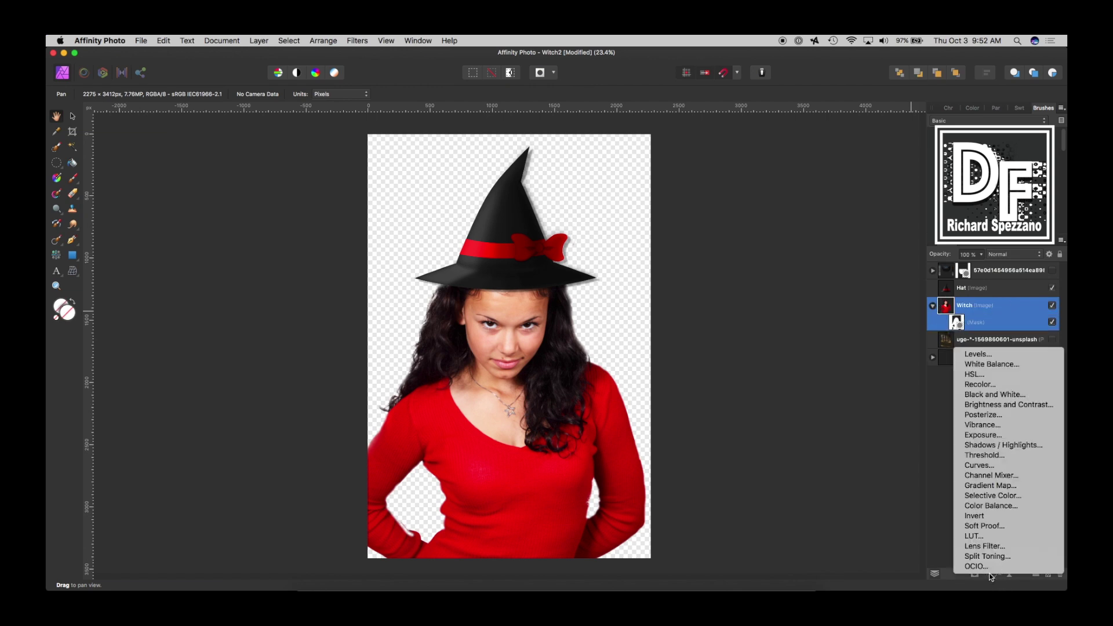
left_click(970, 374)
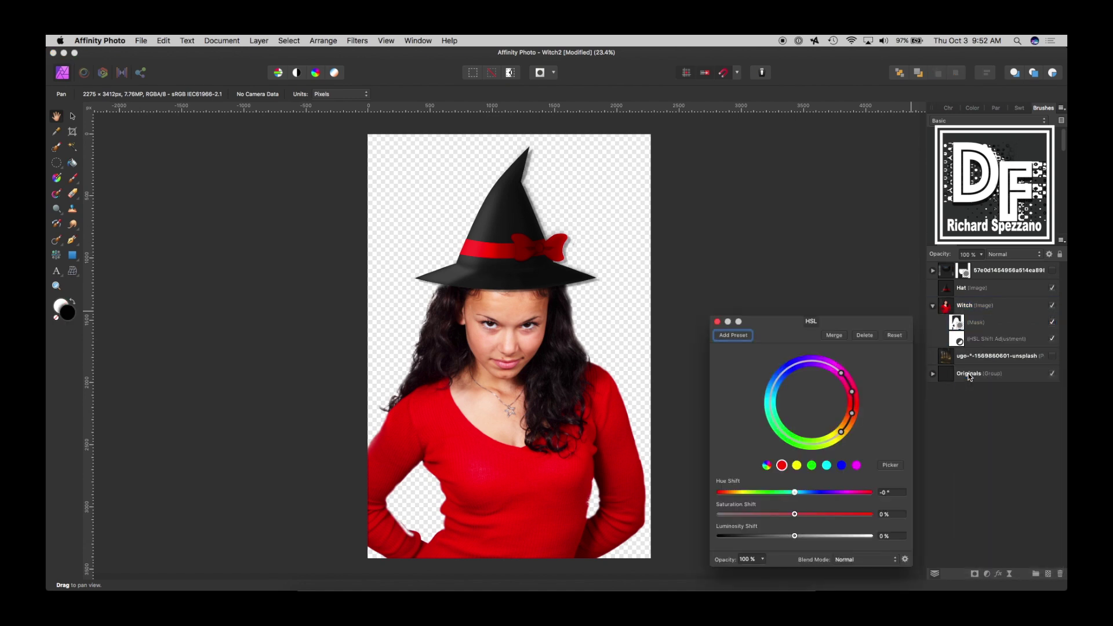
- Sample the sweater's red in the HSL adjustment, set hue shift to 0.6° and lower luminosity past -94% to turn the sweater nearly black
left_click(891, 465)
left_click_drag(471, 451, 548, 515)
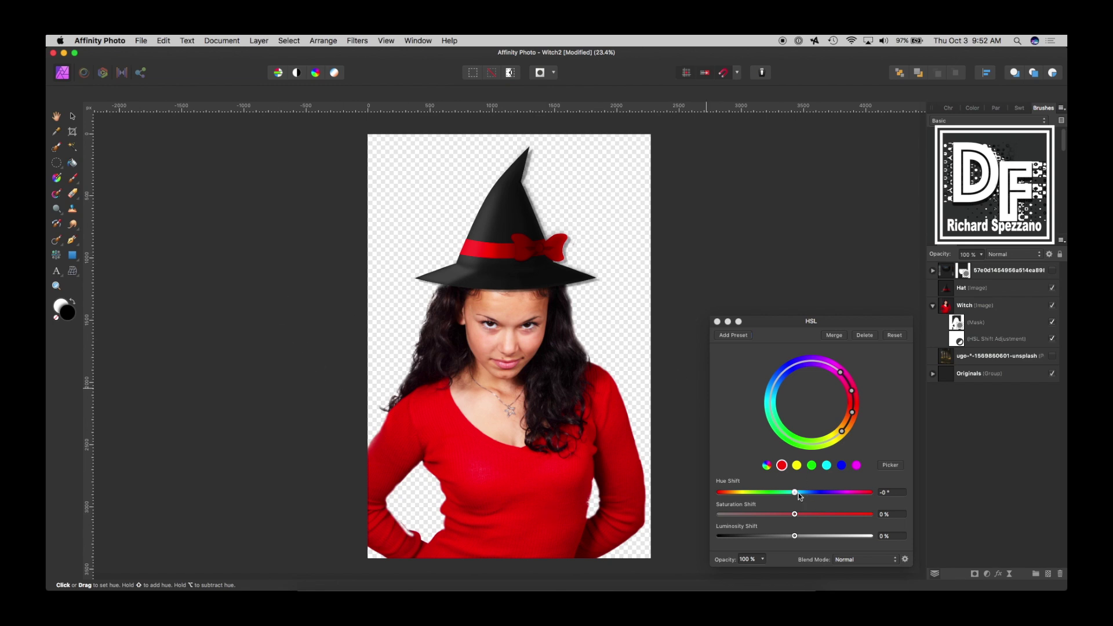
mouse_move(795, 493)
left_mouse_down()
mouse_move(755, 494)
mouse_move(796, 494)
left_mouse_up()
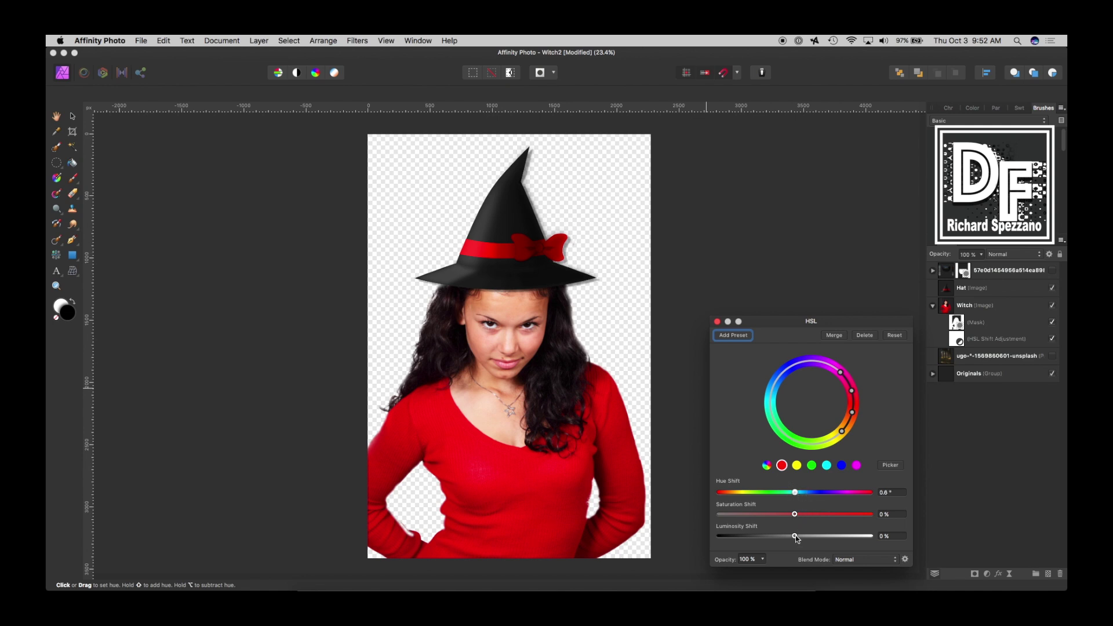
left_click_drag(795, 536, 727, 543)
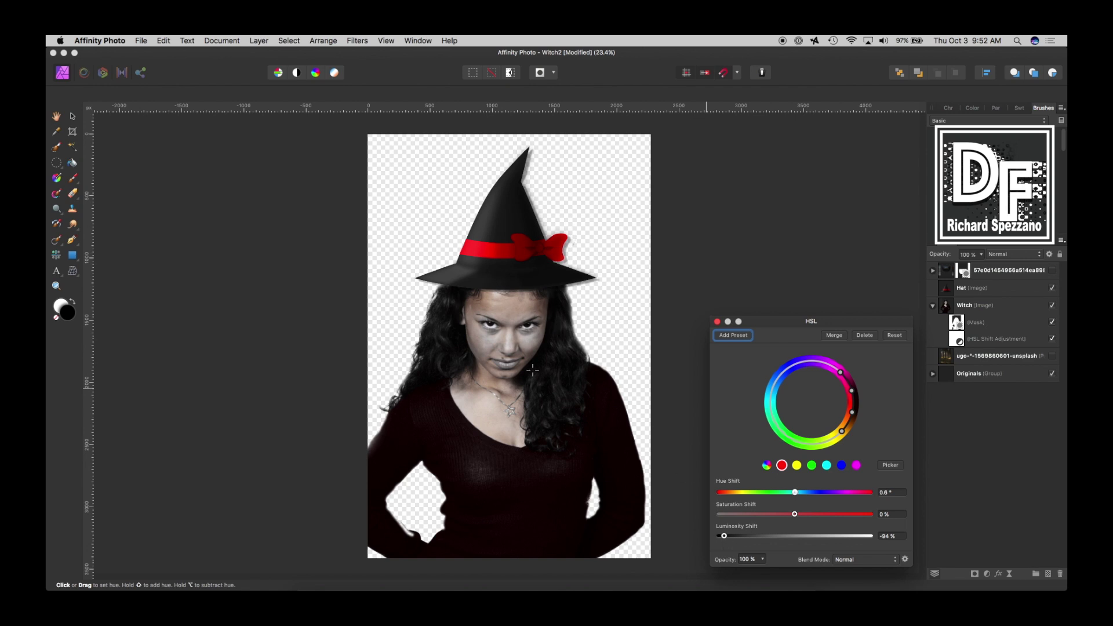
mouse_move(725, 536)
left_mouse_down()
mouse_move(778, 539)
mouse_move(722, 539)
left_mouse_up()
left_click(718, 322)
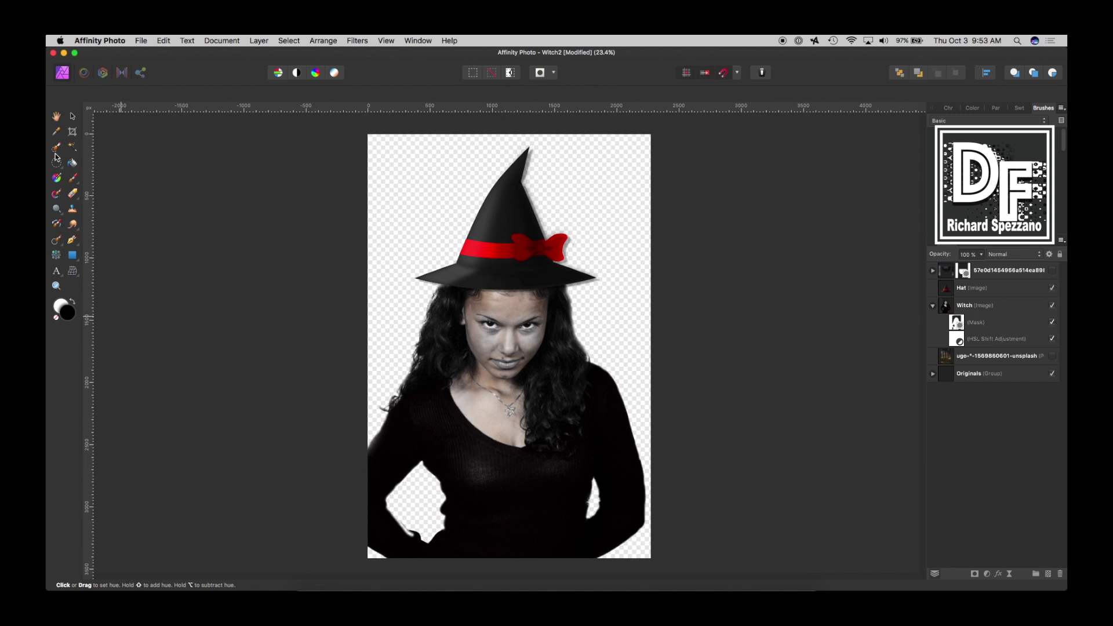
- Add a new pixel layer directly above the Witch layer and set its blend mode to Color for the face
left_click(57, 286)
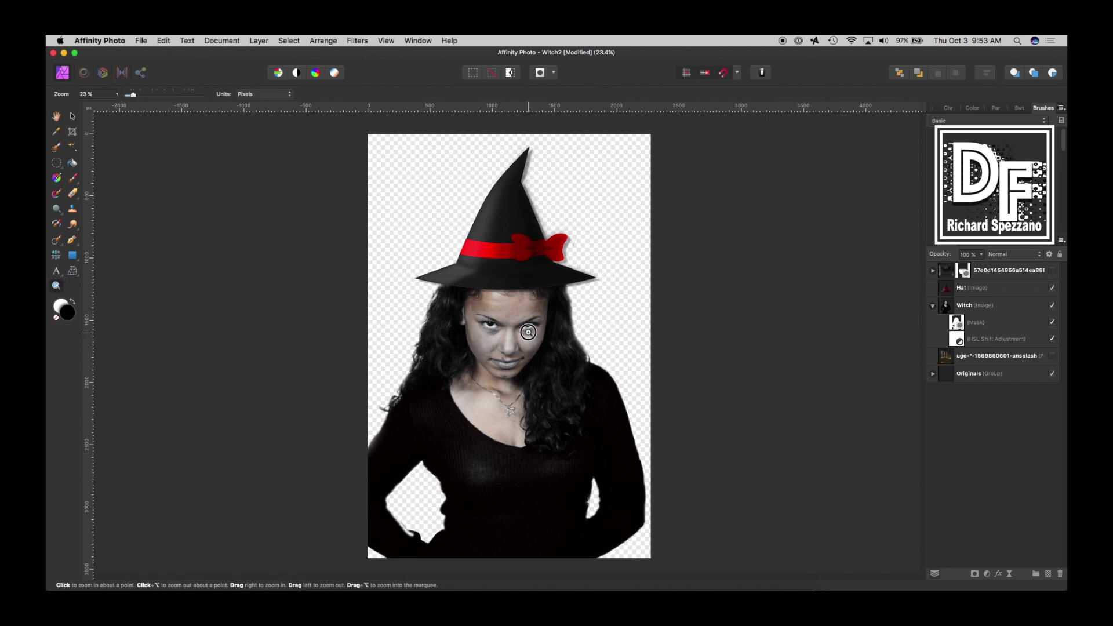
left_click(480, 340)
left_click(484, 338)
left_click(488, 336)
scroll(489, 337, "down", 5)
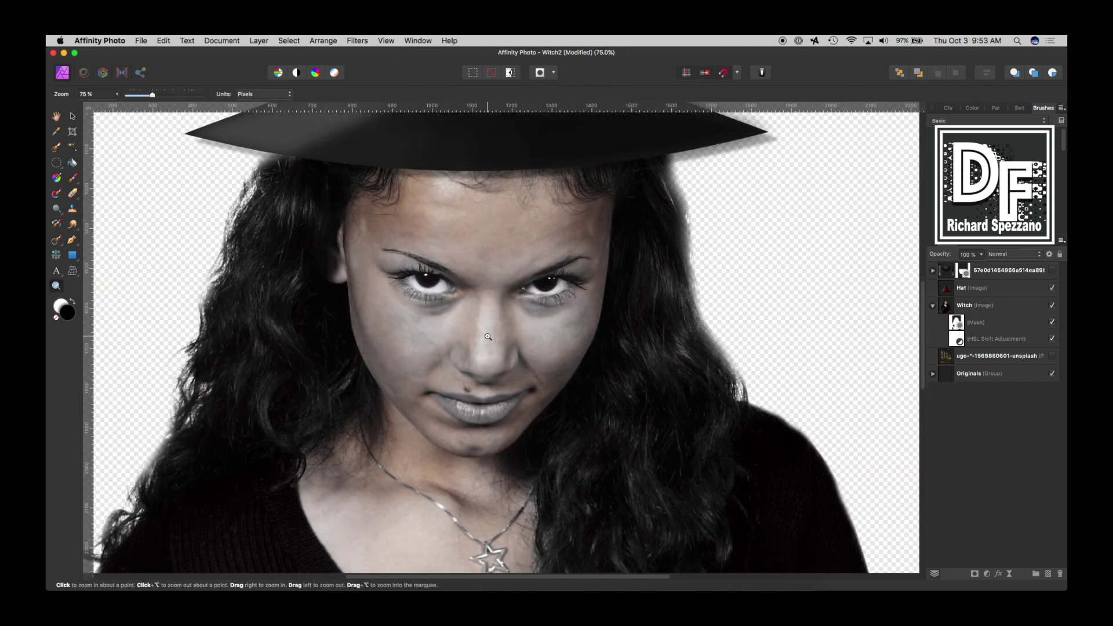
scroll(488, 337, "up", 5)
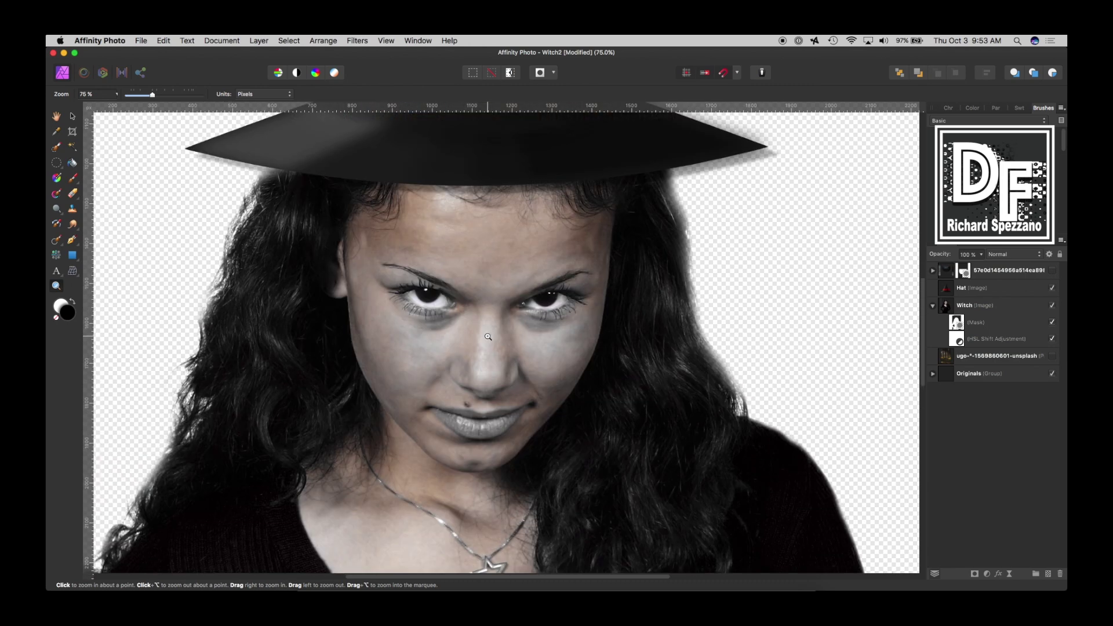
left_click(950, 312)
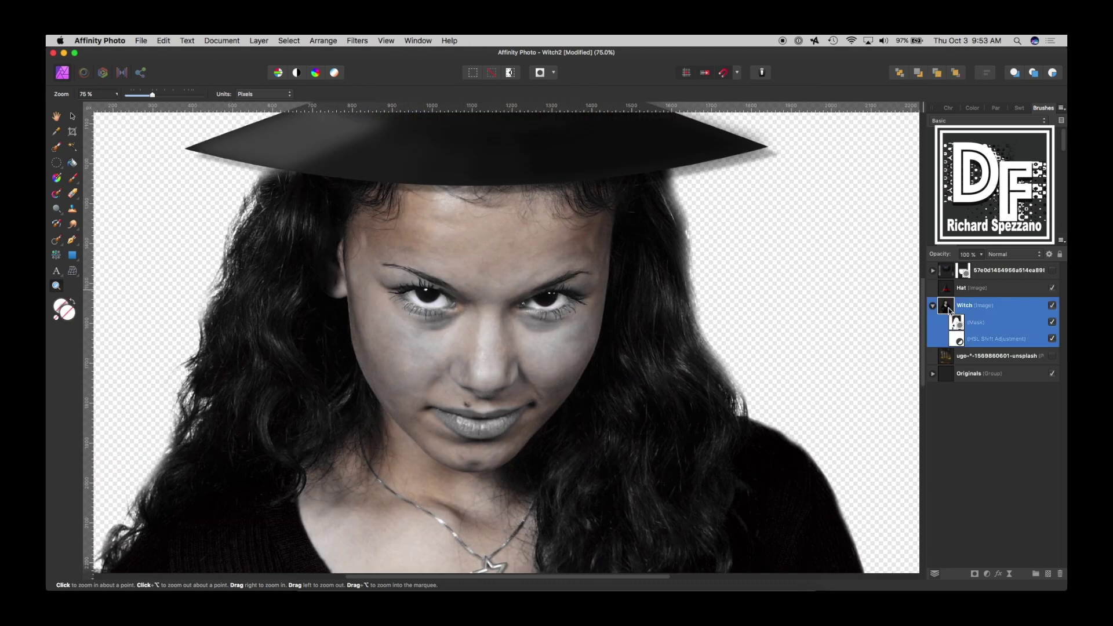
left_click(933, 306)
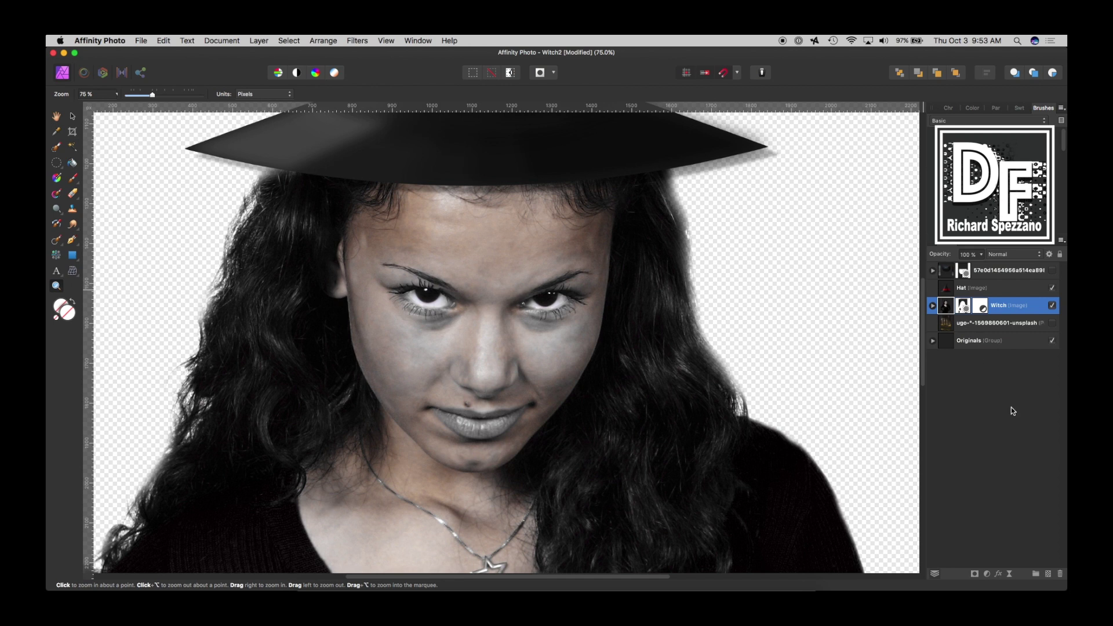
left_click(1049, 572)
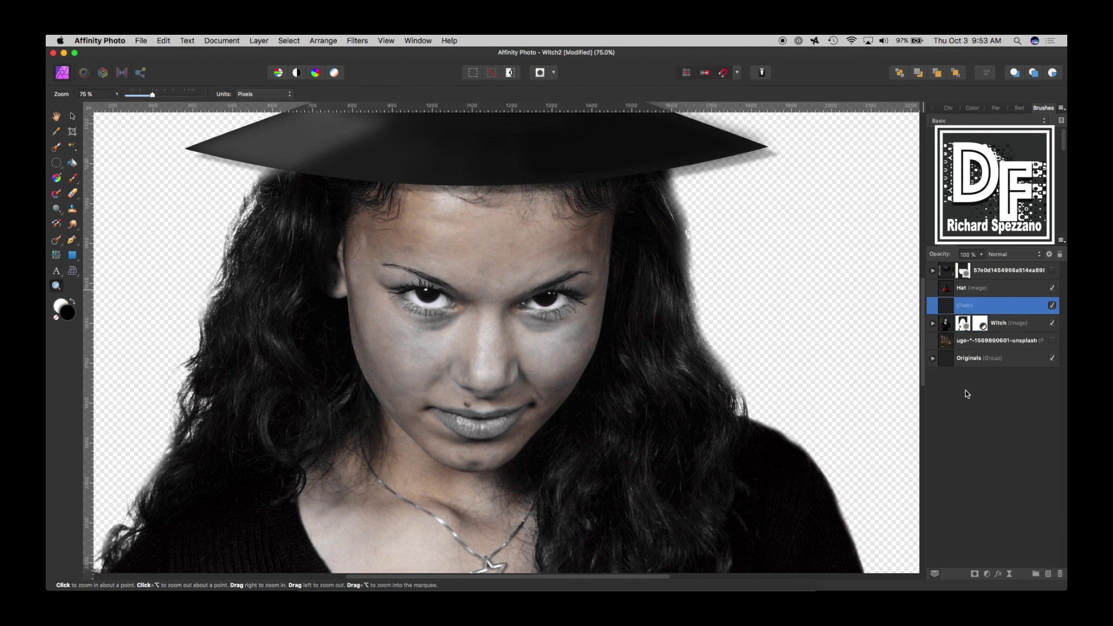
left_click(997, 257)
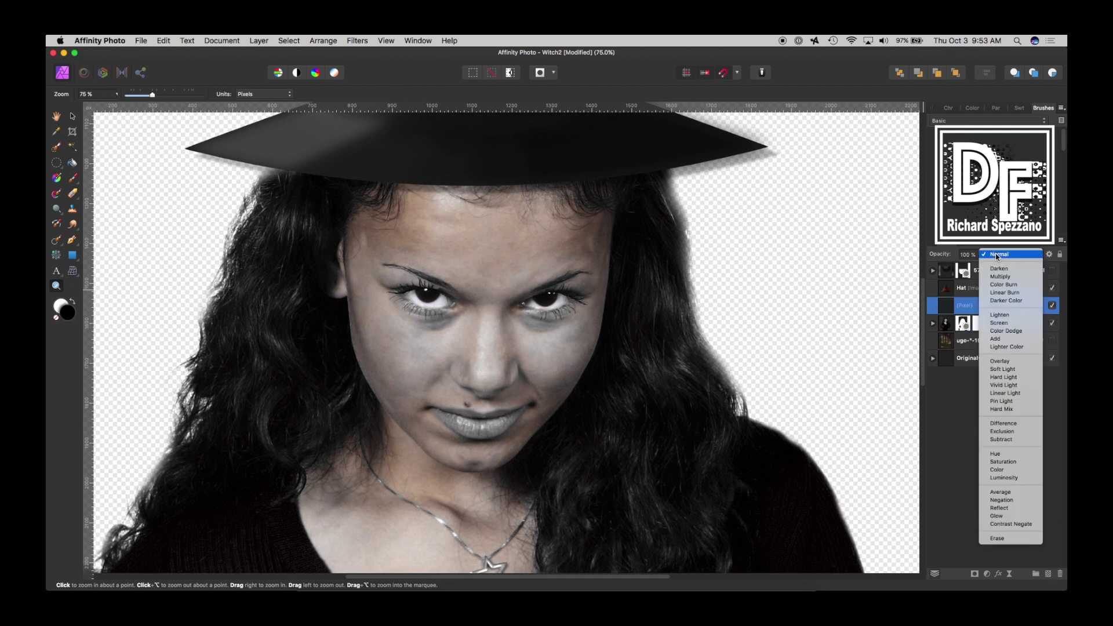
left_click(998, 472)
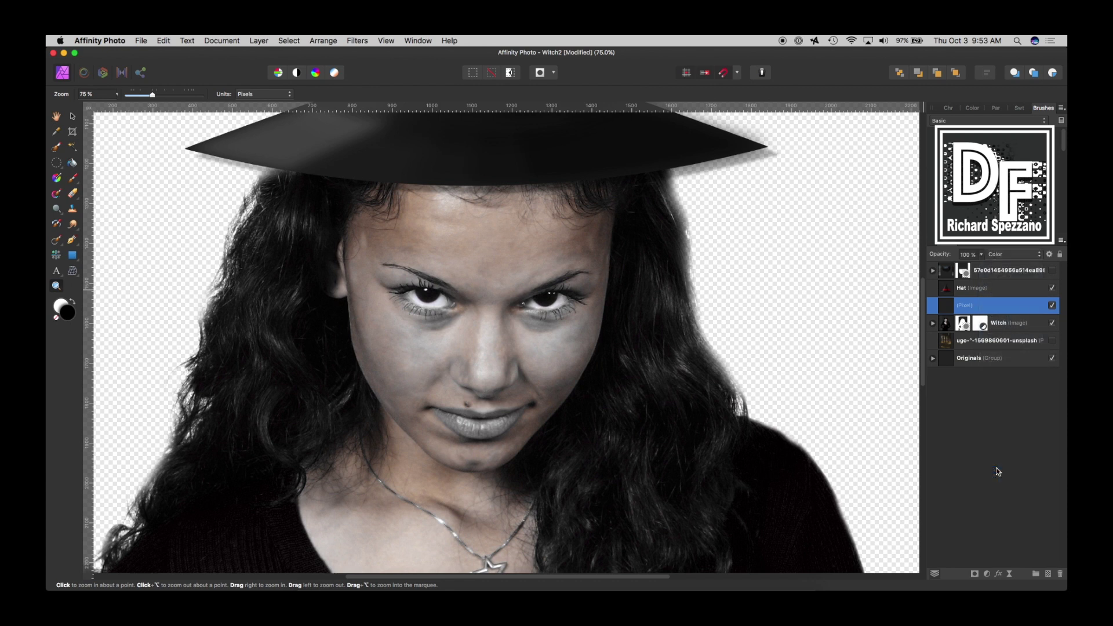
- Set the Paint Brush colour to a vivid green, hex 00B71D, for the witch's skin
left_click(73, 178)
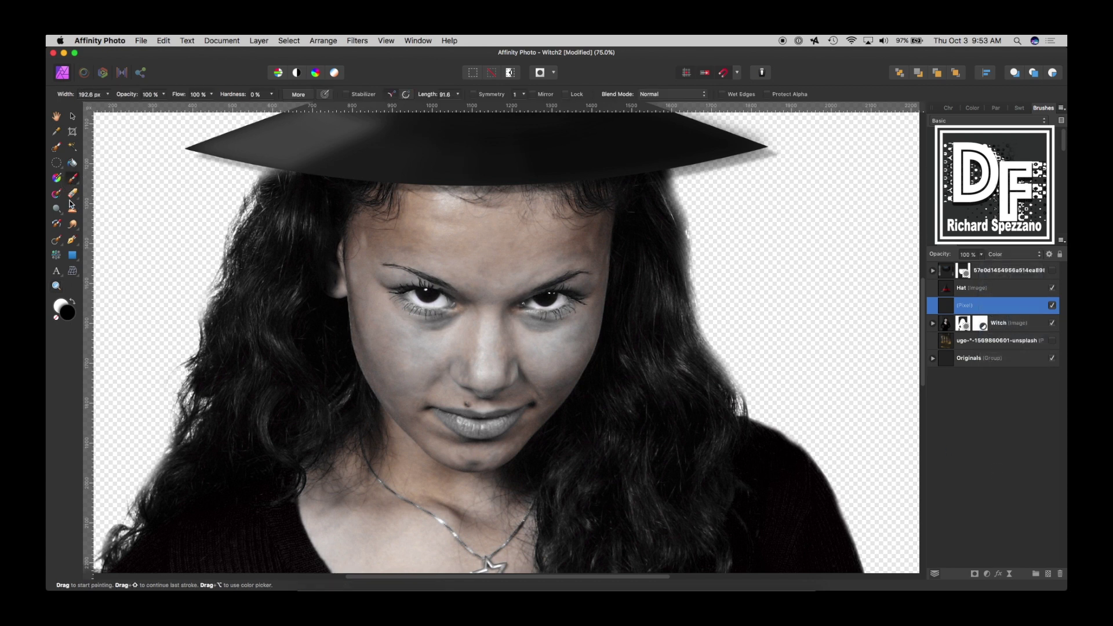
double_click(69, 312)
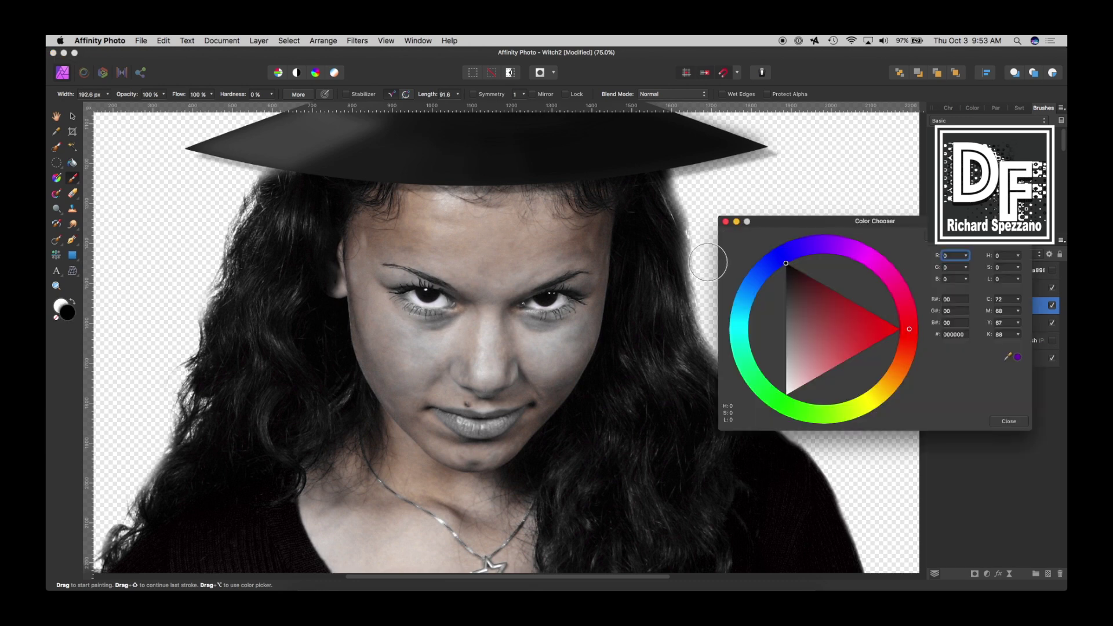
left_click(770, 395)
mouse_move(783, 370)
left_mouse_down()
mouse_move(790, 298)
mouse_move(788, 368)
mouse_move(816, 370)
mouse_move(807, 372)
left_mouse_up()
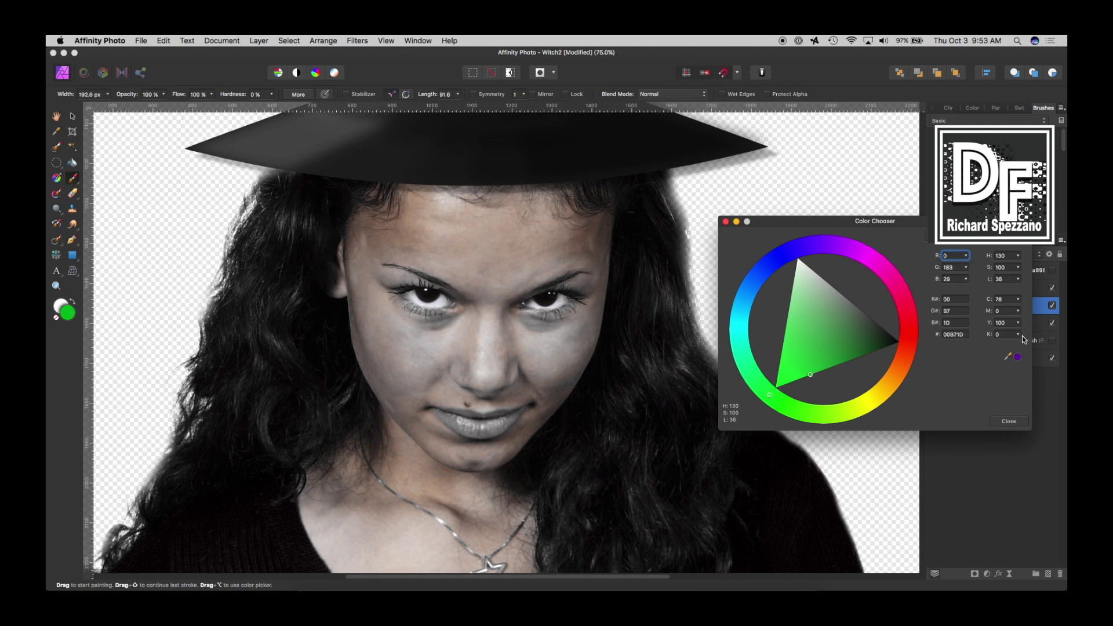
left_click(726, 222)
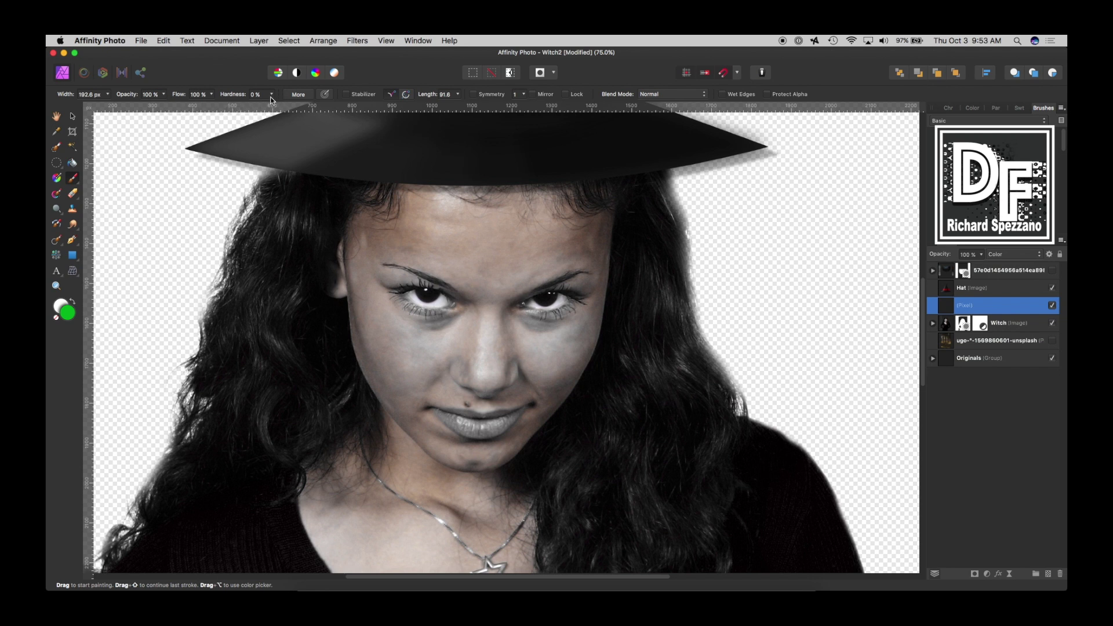
- Lower the brush opacity to 80% and paint the cheeks, nose, chin and jaw green
left_click(164, 94)
left_click_drag(165, 106, 146, 106)
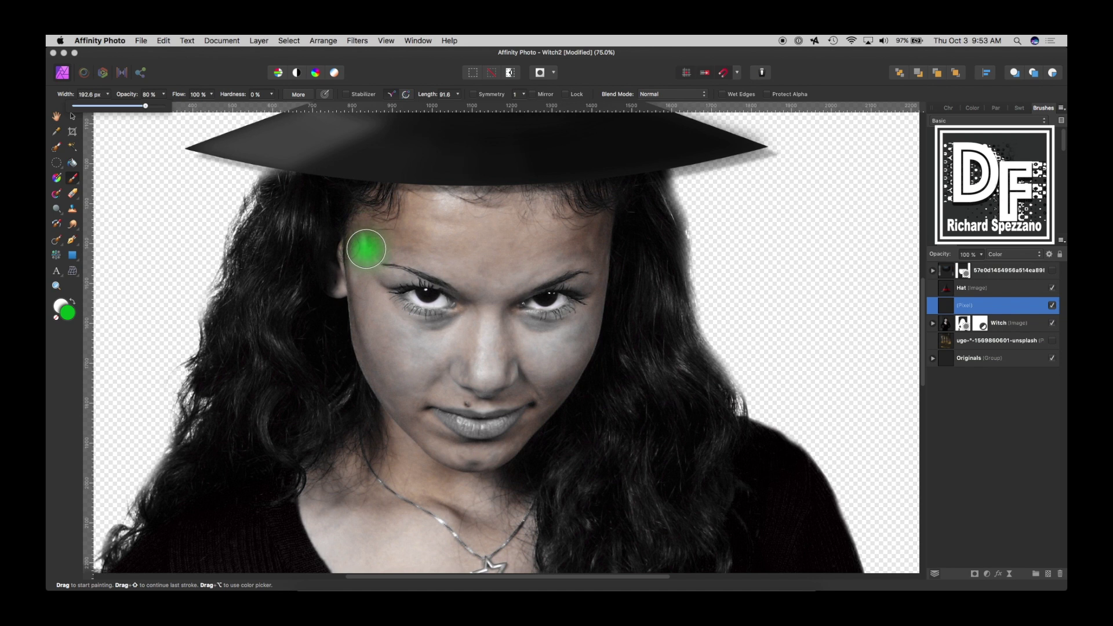
mouse_move(364, 283)
left_mouse_down()
mouse_move(382, 370)
mouse_move(370, 343)
mouse_move(369, 315)
mouse_move(396, 389)
mouse_move(395, 356)
mouse_move(414, 365)
mouse_move(410, 424)
mouse_move(398, 405)
mouse_move(409, 433)
mouse_move(463, 462)
mouse_move(515, 453)
mouse_move(481, 462)
mouse_move(445, 455)
mouse_move(423, 431)
mouse_move(455, 476)
mouse_move(497, 480)
mouse_move(542, 453)
left_mouse_up()
key("super+z")
mouse_move(565, 405)
left_mouse_down()
mouse_move(539, 427)
mouse_move(579, 343)
mouse_move(509, 353)
mouse_move(454, 343)
mouse_move(442, 373)
mouse_move(503, 387)
mouse_move(515, 378)
mouse_move(452, 373)
mouse_move(422, 385)
mouse_move(378, 340)
mouse_move(430, 338)
left_mouse_up()
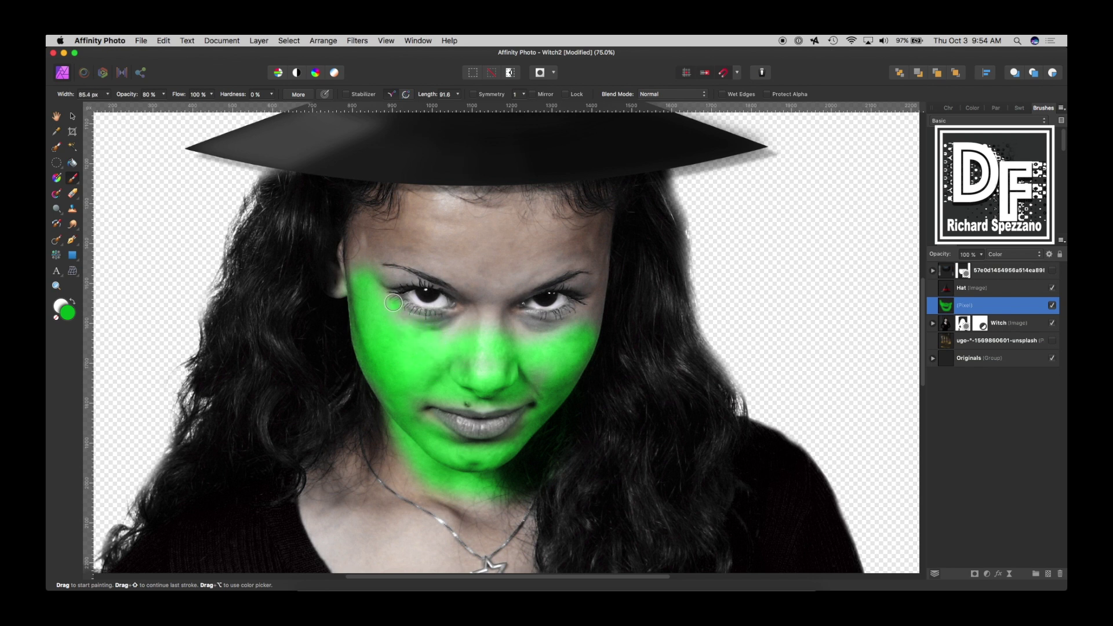
- Paint the ear, the skin around the eyes and the forehead green up to the hat brim
mouse_move(432, 320)
left_mouse_down()
mouse_move(472, 313)
mouse_move(448, 334)
mouse_move(410, 338)
mouse_move(386, 309)
mouse_move(423, 339)
mouse_move(478, 327)
mouse_move(402, 333)
mouse_move(368, 297)
mouse_move(353, 236)
mouse_move(341, 296)
left_mouse_up()
left_click_drag(363, 221, 346, 273)
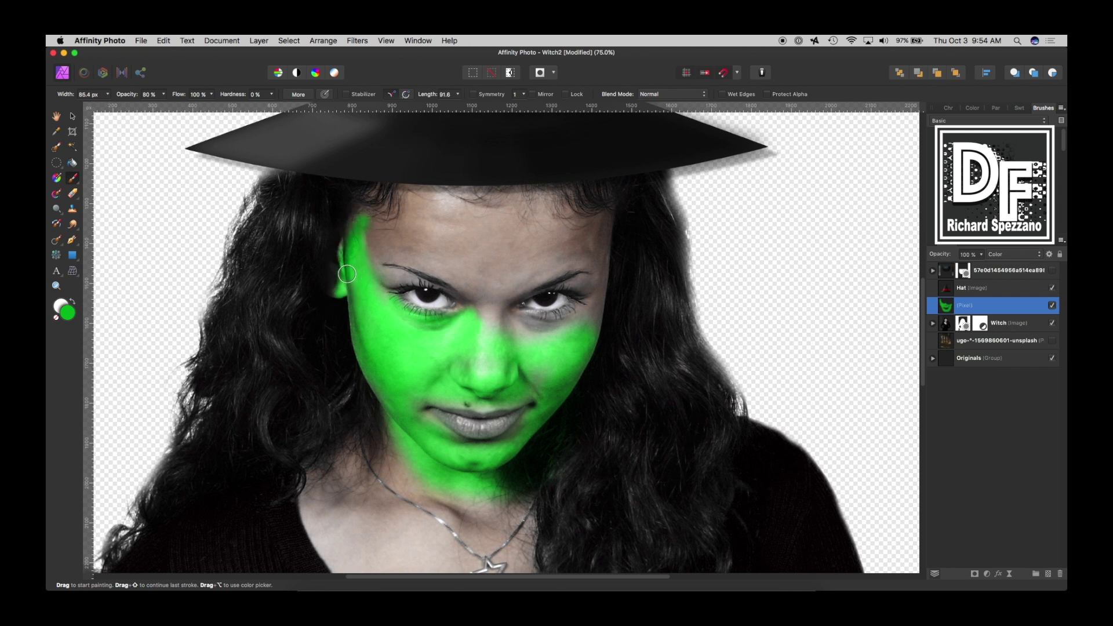
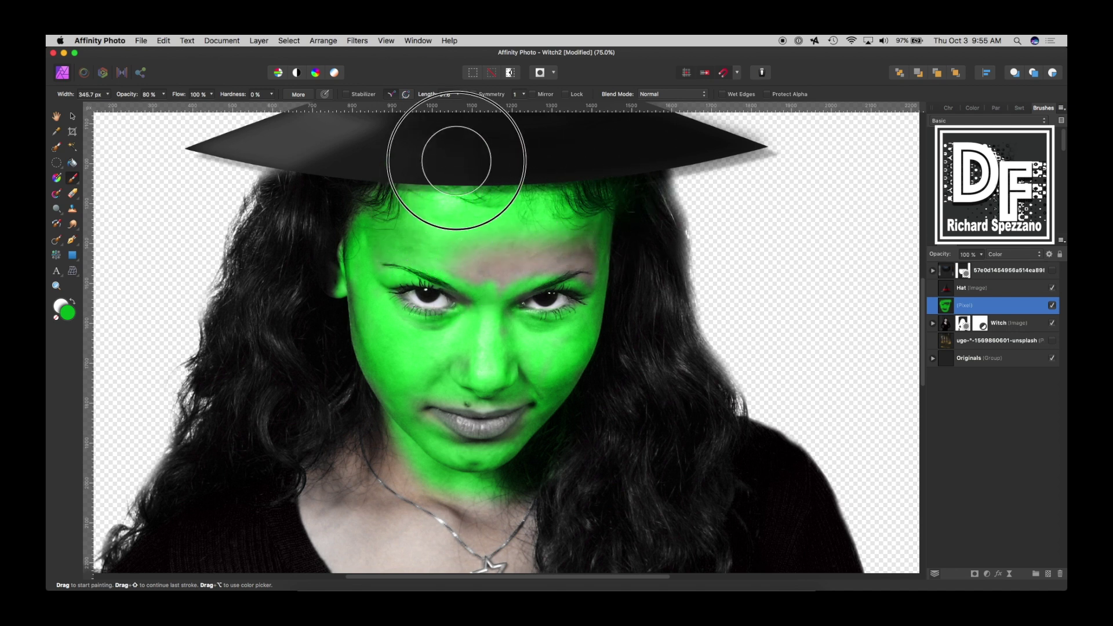
mouse_move(477, 199)
left_mouse_down()
mouse_move(569, 263)
mouse_move(454, 261)
left_mouse_up()
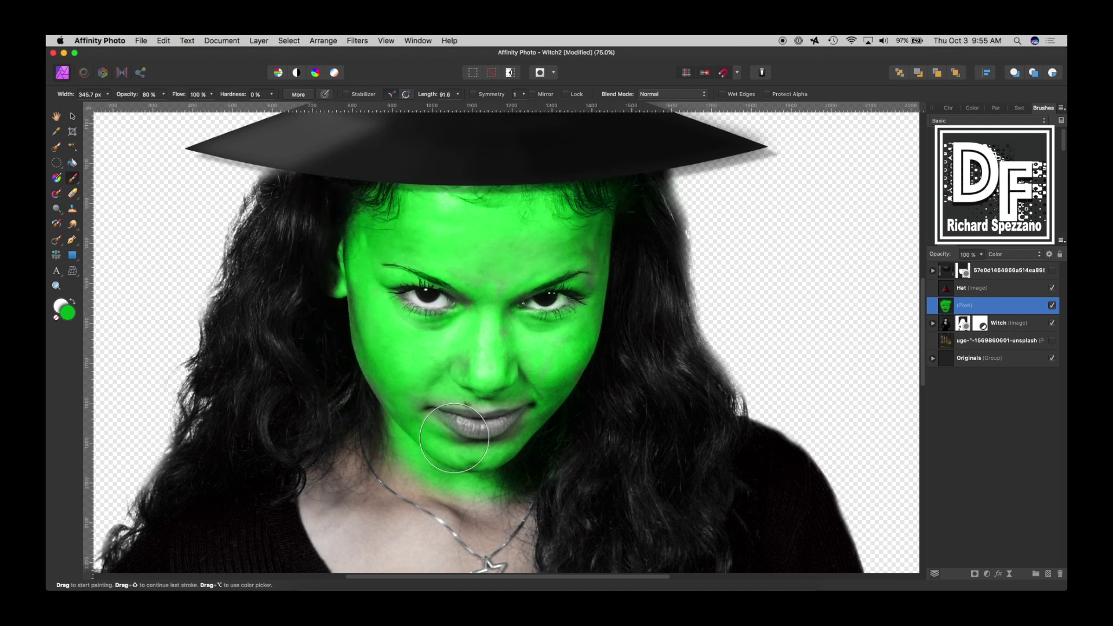
- Fill in the unpainted skin around the mouth with a smaller green brush, keeping off the lips
key("bracketleft")
key("bracketleft")
key("bracketleft")
key("super+equal")
key("super+equal")
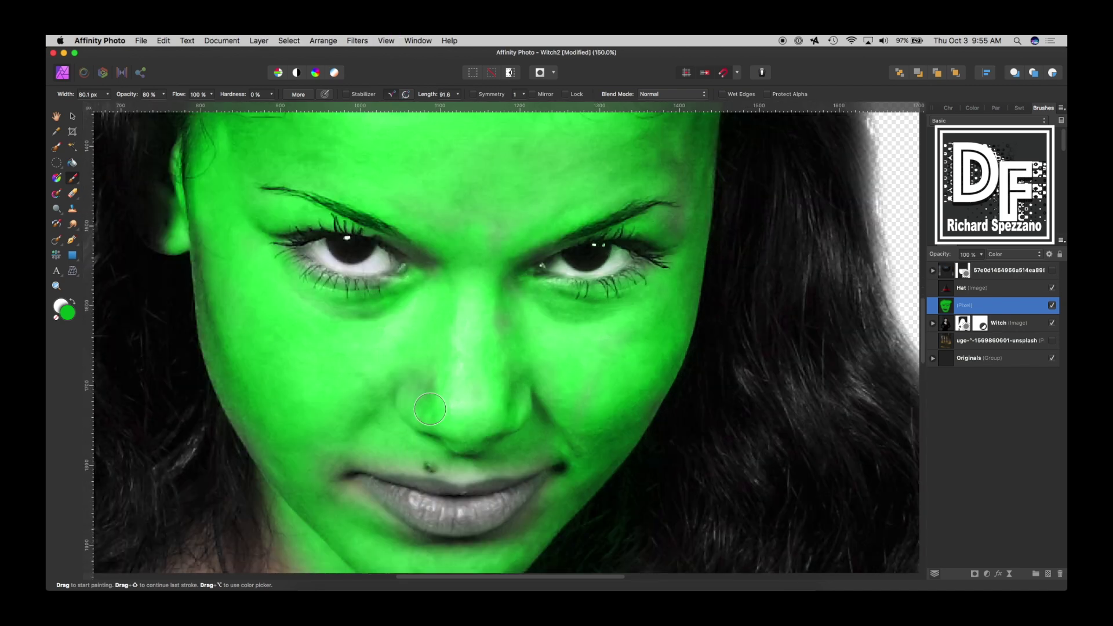
scroll(426, 400, "down", 5)
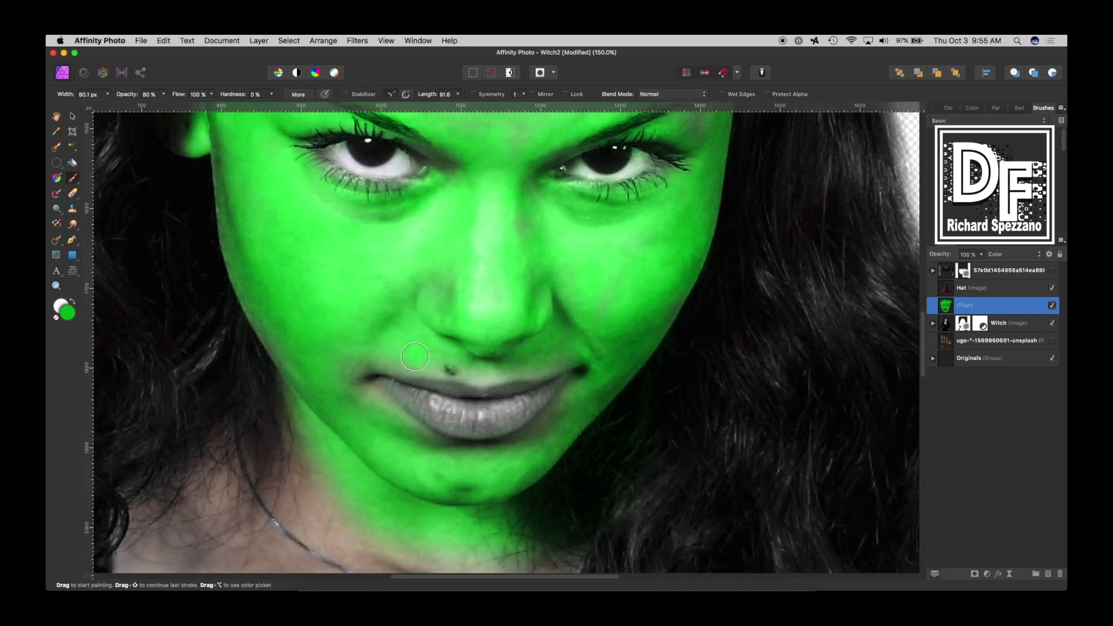
mouse_move(397, 364)
left_mouse_down()
mouse_move(366, 363)
mouse_move(360, 385)
mouse_move(433, 445)
mouse_move(464, 450)
mouse_move(505, 447)
mouse_move(547, 422)
mouse_move(602, 355)
mouse_move(497, 373)
mouse_move(363, 350)
mouse_move(338, 371)
mouse_move(336, 391)
left_mouse_up()
- Enlarge the brush to 263.1 px and paint the neck and chest green down to the sweater's neckline
scroll(337, 391, "down", 5)
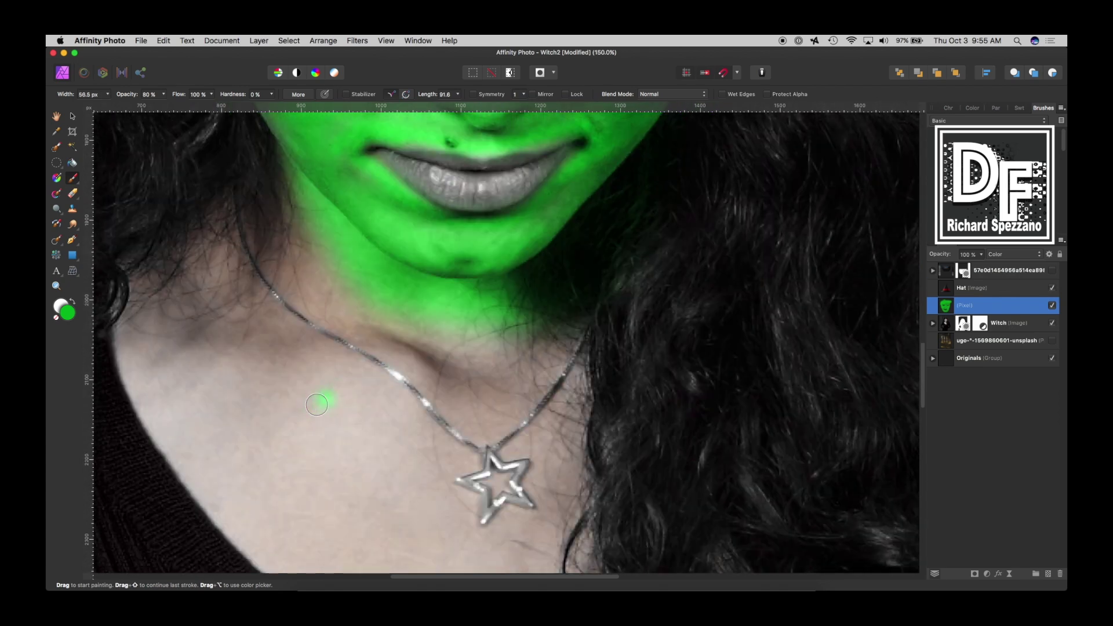
key("bracketright")
key("bracketright")
key("bracketright")
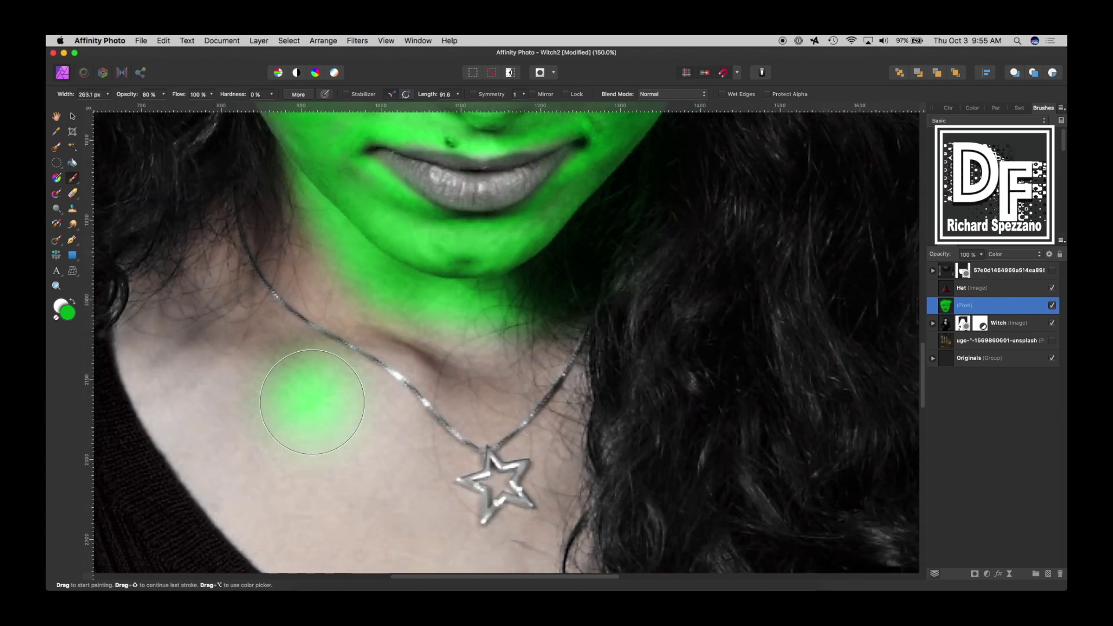
key("super+minus")
mouse_move(312, 400)
left_mouse_down()
mouse_move(258, 377)
mouse_move(325, 325)
mouse_move(326, 298)
mouse_move(295, 323)
mouse_move(285, 369)
mouse_move(269, 331)
mouse_move(292, 417)
mouse_move(316, 452)
mouse_move(512, 546)
mouse_move(570, 386)
mouse_move(540, 348)
mouse_move(476, 375)
mouse_move(526, 442)
mouse_move(455, 456)
mouse_move(328, 413)
mouse_move(307, 355)
mouse_move(476, 424)
mouse_move(560, 436)
mouse_move(475, 371)
mouse_move(384, 348)
mouse_move(361, 285)
mouse_move(493, 351)
mouse_move(540, 348)
mouse_move(510, 485)
left_mouse_up()
scroll(515, 485, "down", 5)
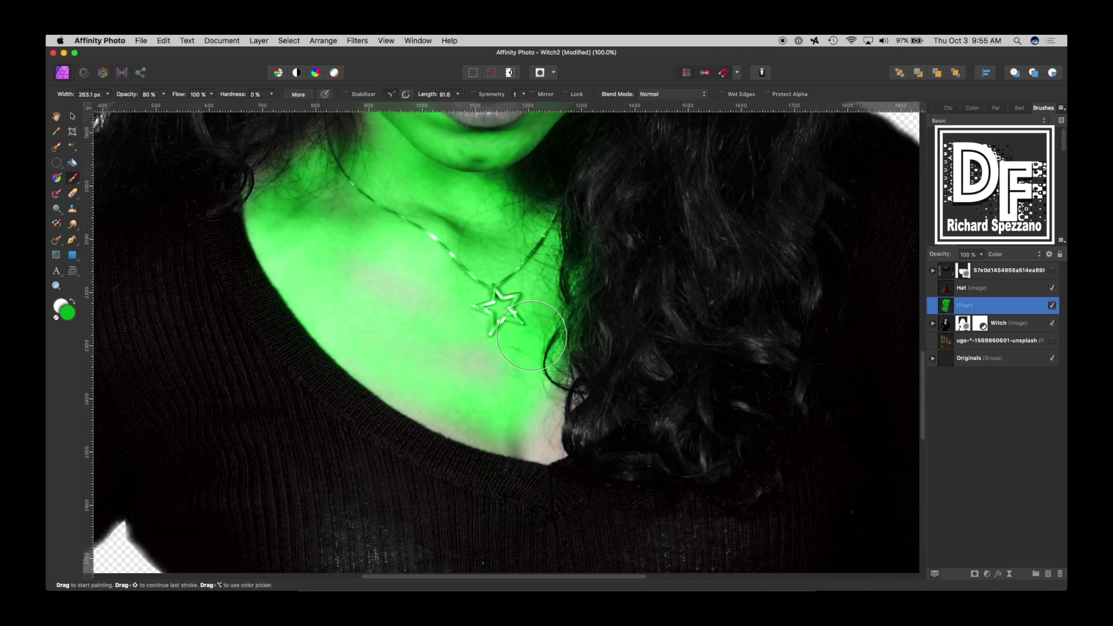
mouse_move(549, 408)
left_mouse_down()
mouse_move(532, 418)
mouse_move(549, 440)
left_mouse_up()
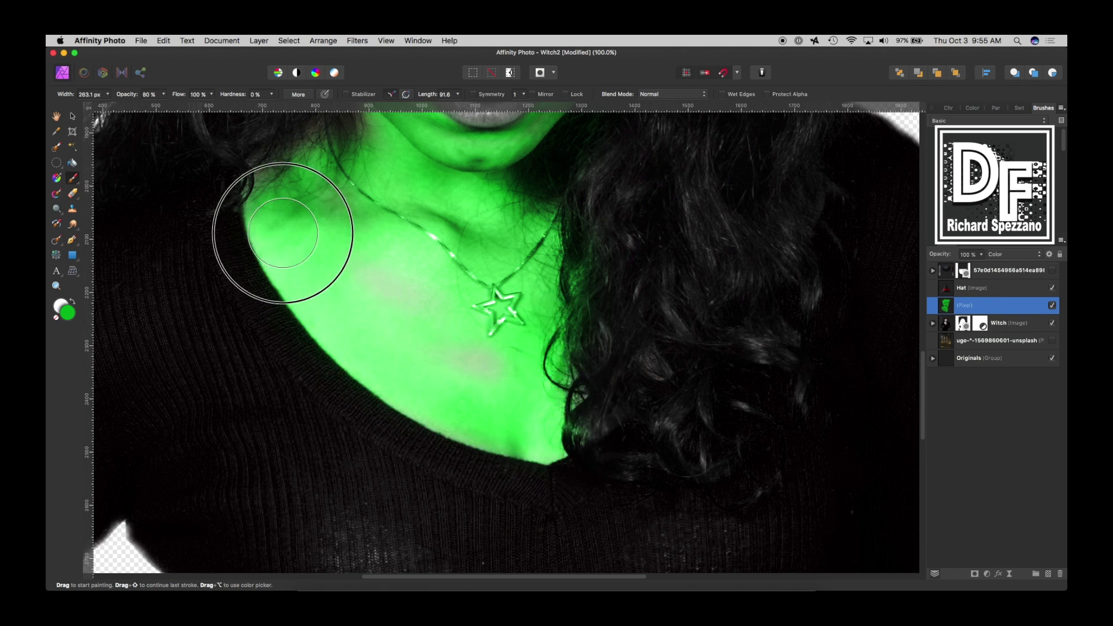
mouse_move(352, 264)
left_mouse_down()
mouse_move(508, 356)
mouse_move(550, 290)
mouse_move(525, 244)
mouse_move(335, 206)
mouse_move(303, 189)
left_mouse_up()
- Examine the green coverage on the whole figure and close up on the face, neck and chest
scroll(307, 197, "up", 5)
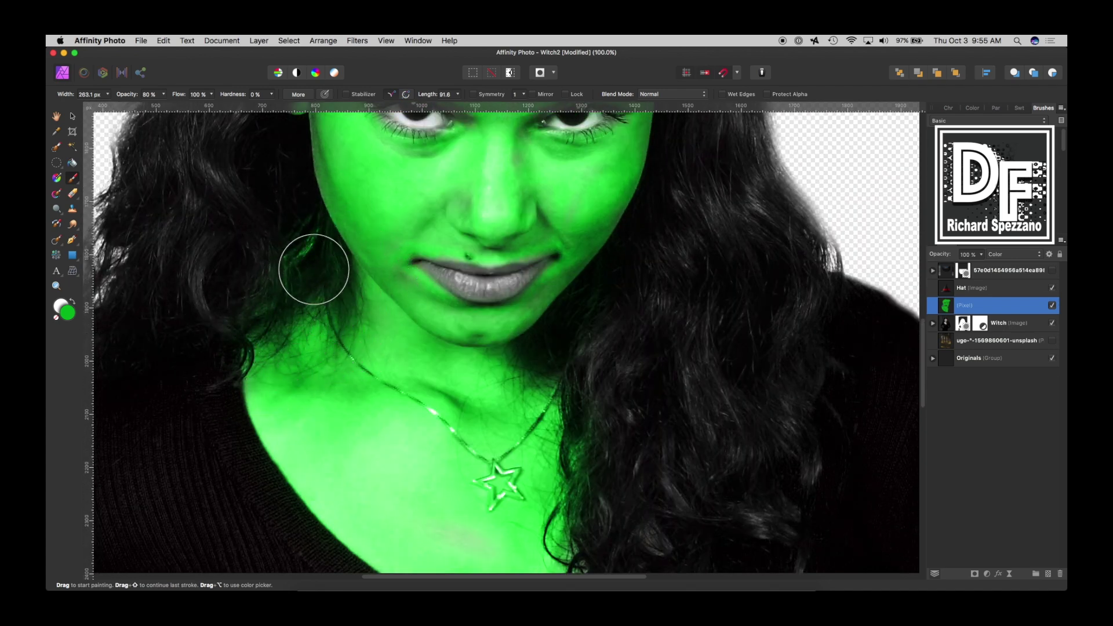
scroll(325, 273, "up", 1)
scroll(331, 297, "up", 3)
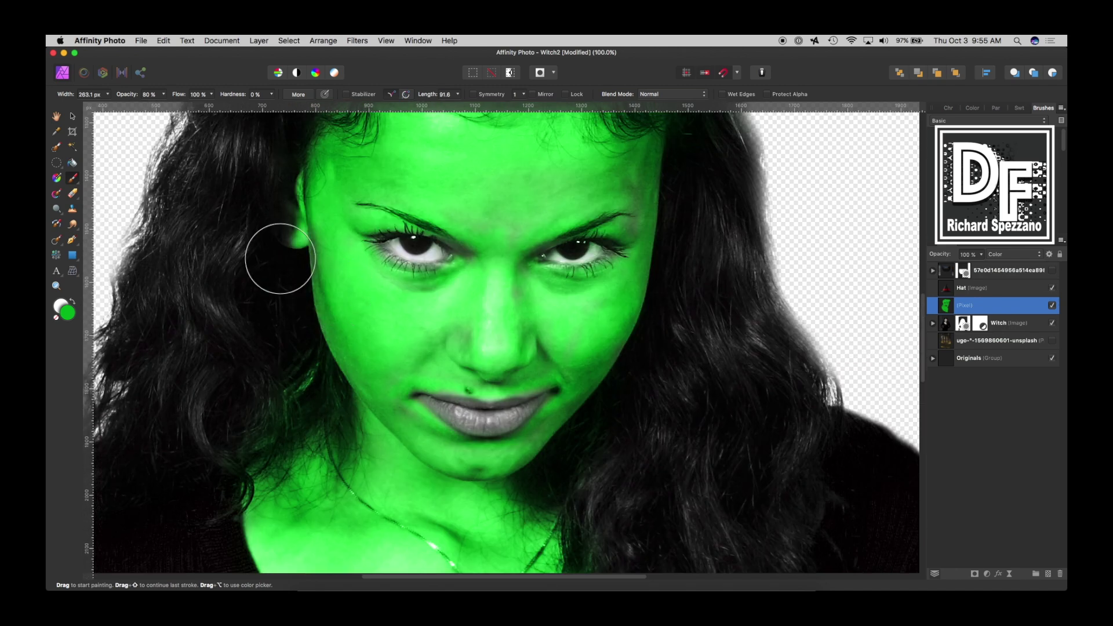
double_click(57, 117)
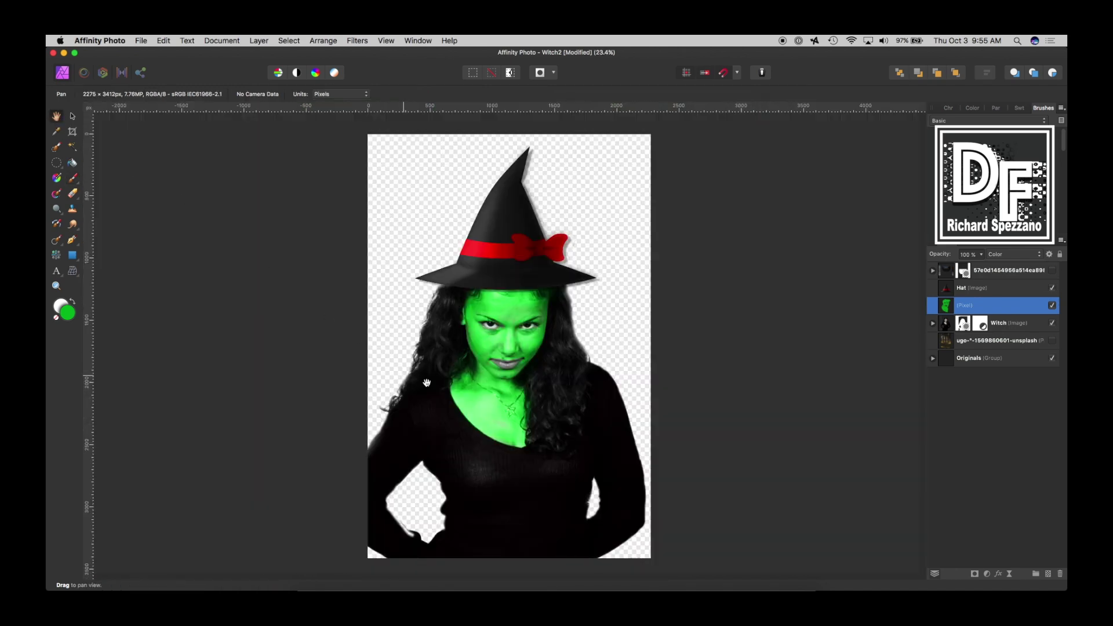
left_click(73, 179)
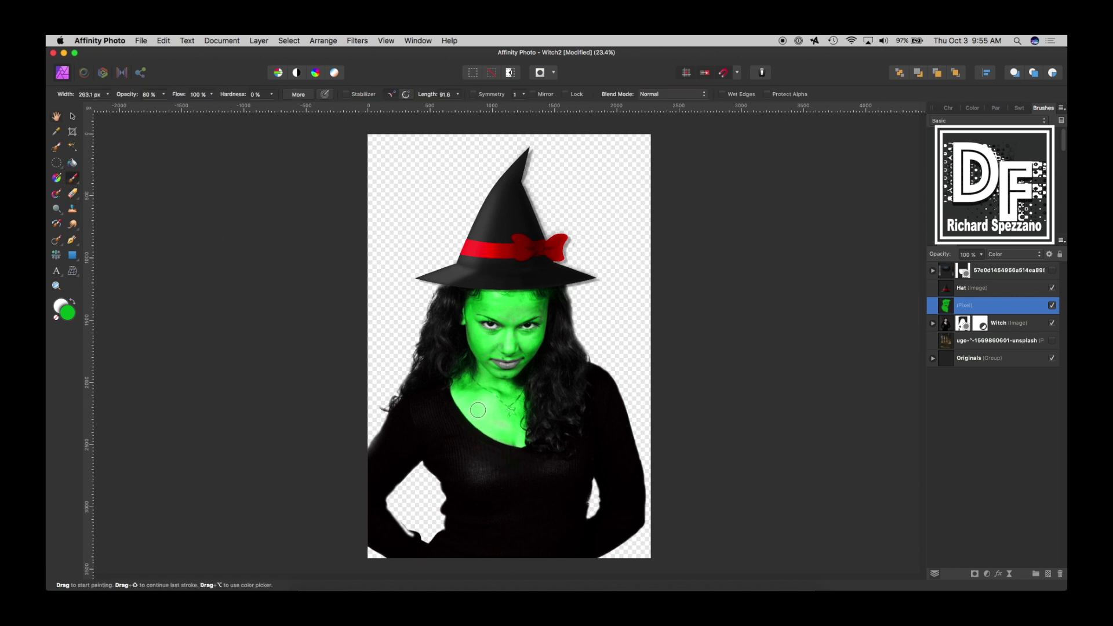
key("bracketright")
key("bracketright")
key("bracketright")
left_click(71, 119)
left_click(57, 286)
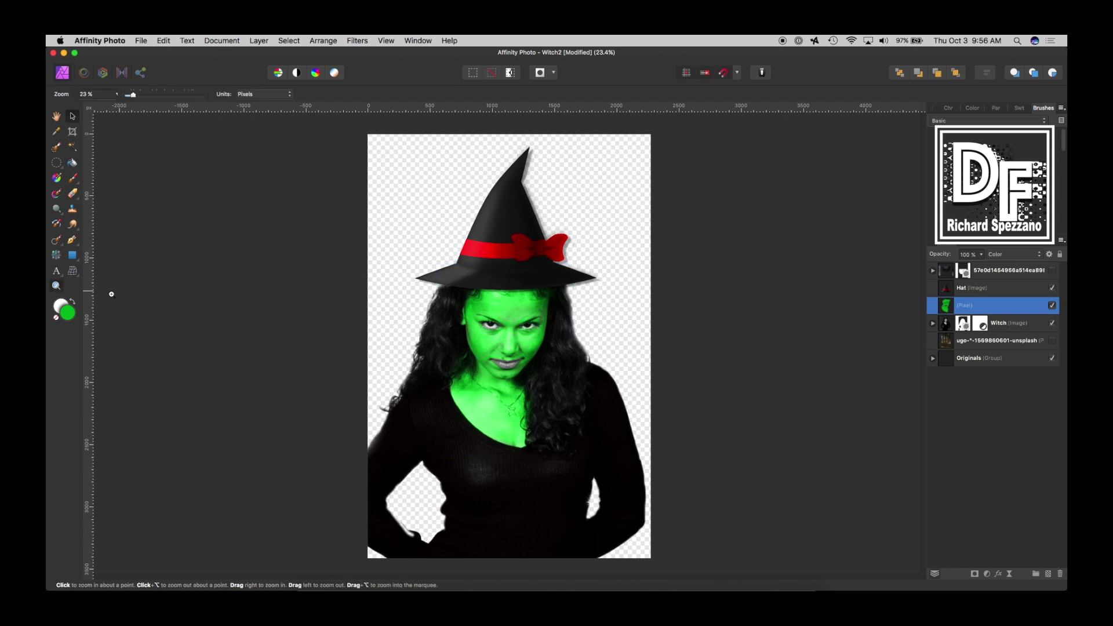
left_click_drag(508, 365, 580, 366)
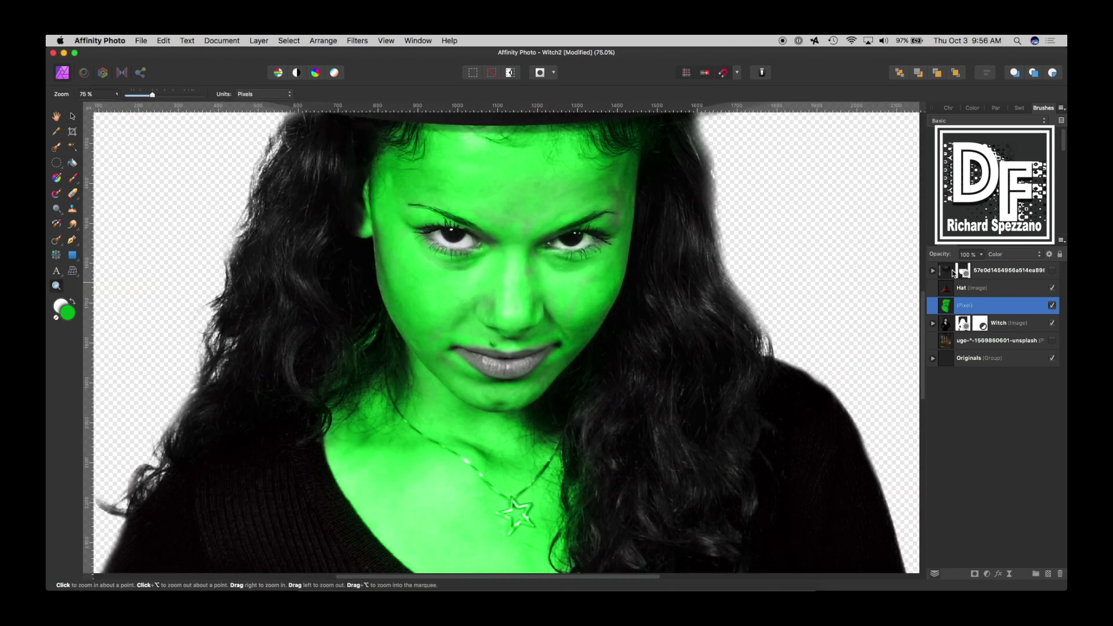
- Rename the green paint layer as Face Green and add a new pixel layer above it
double_click(966, 306)
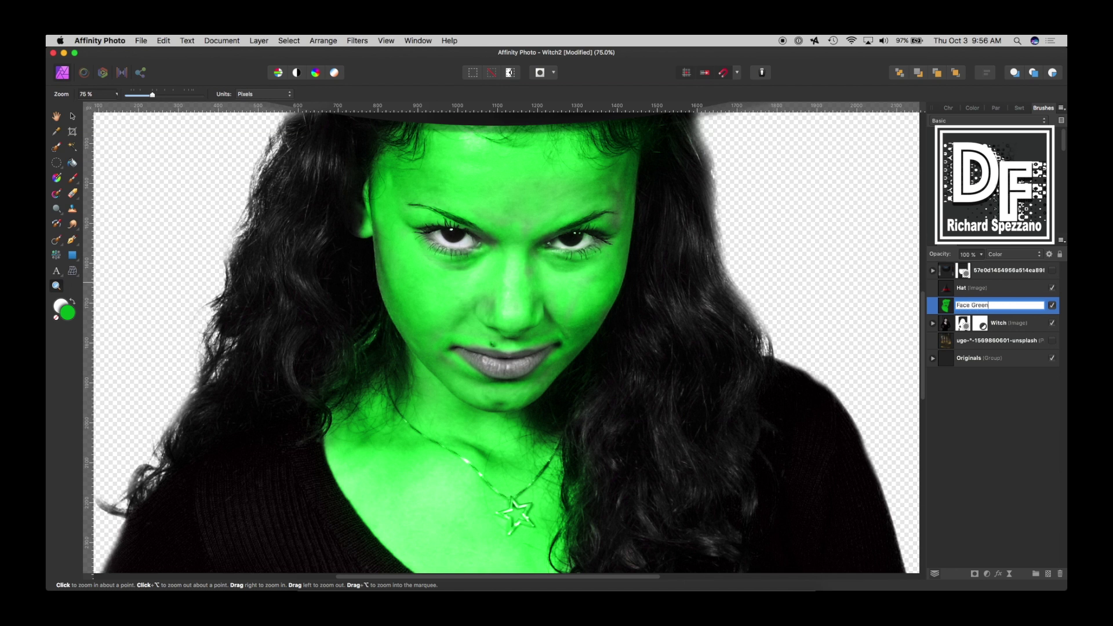
left_click(946, 310)
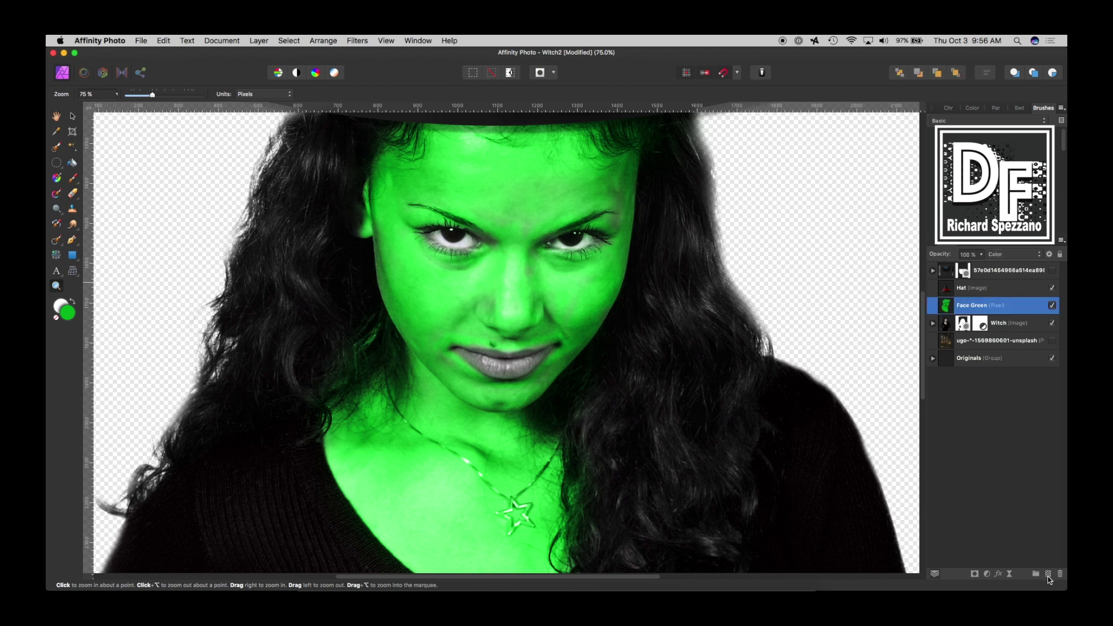
left_click(1049, 575)
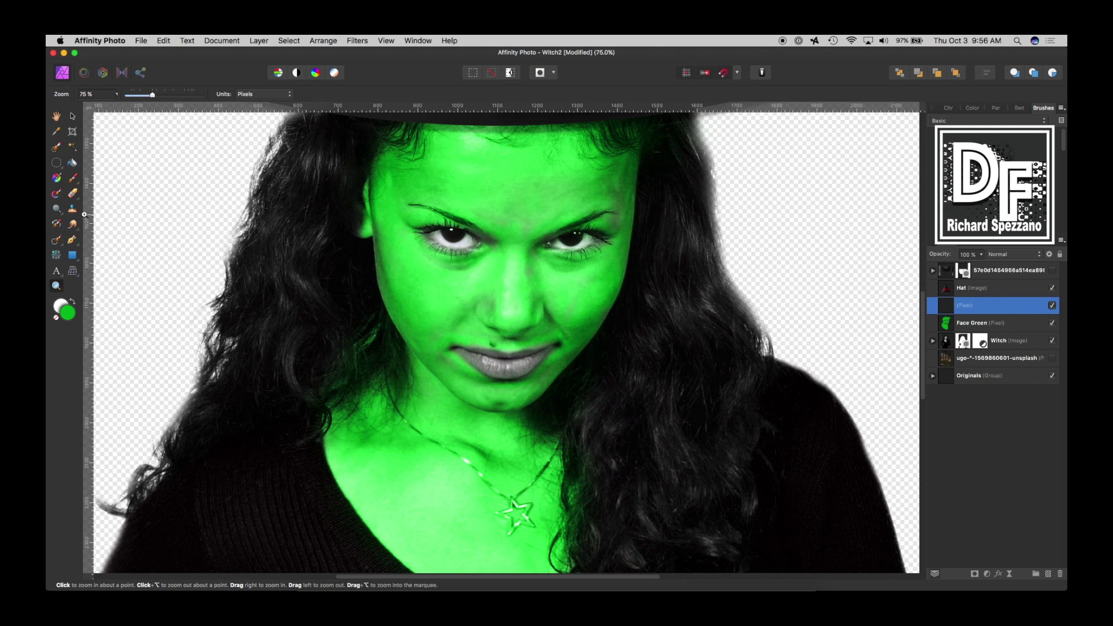
- Paint the lips black on the new pixel layer with a soft 47.3 px brush
left_click(74, 180)
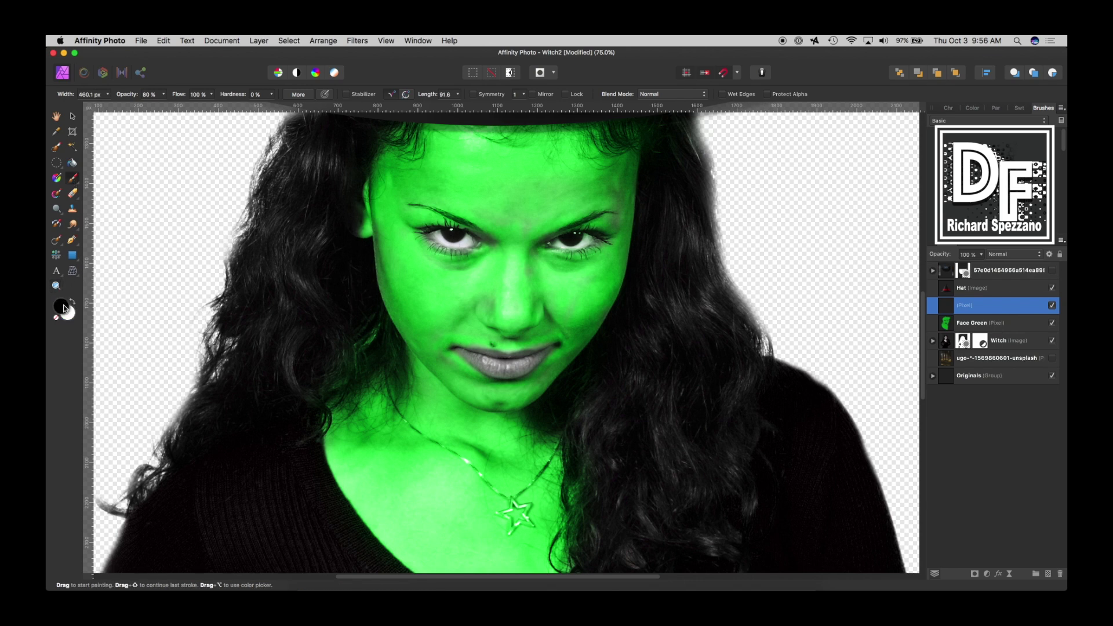
mouse_move(390, 321)
left_mouse_down()
mouse_move(451, 387)
mouse_move(460, 348)
left_mouse_up()
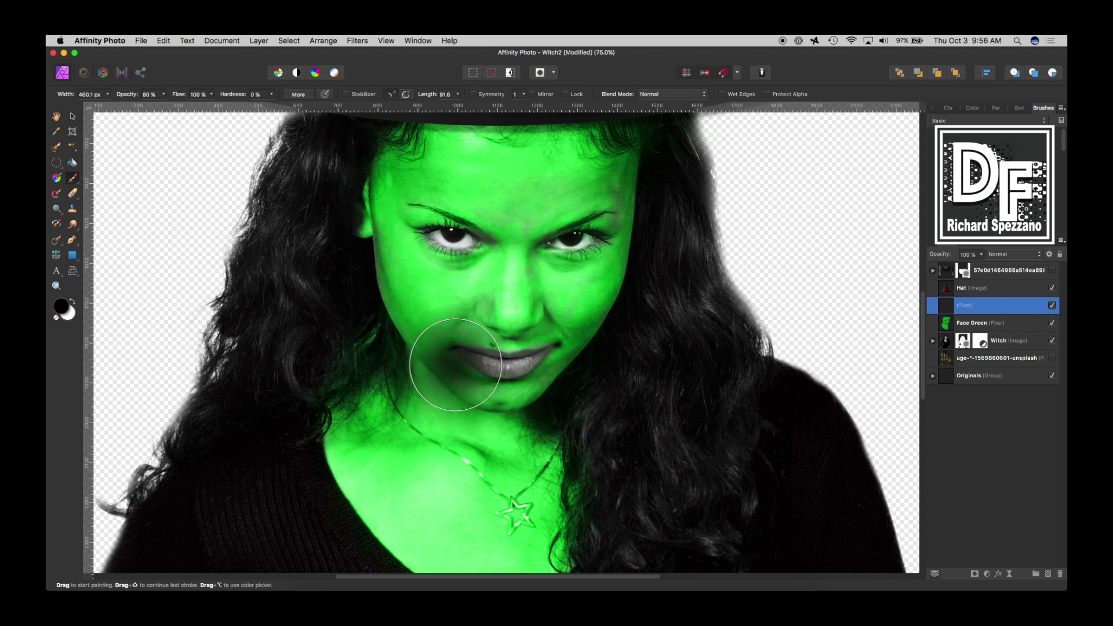
key("bracketleft")
key("bracketleft")
key("bracketleft")
key("bracketleft")
key("bracketleft")
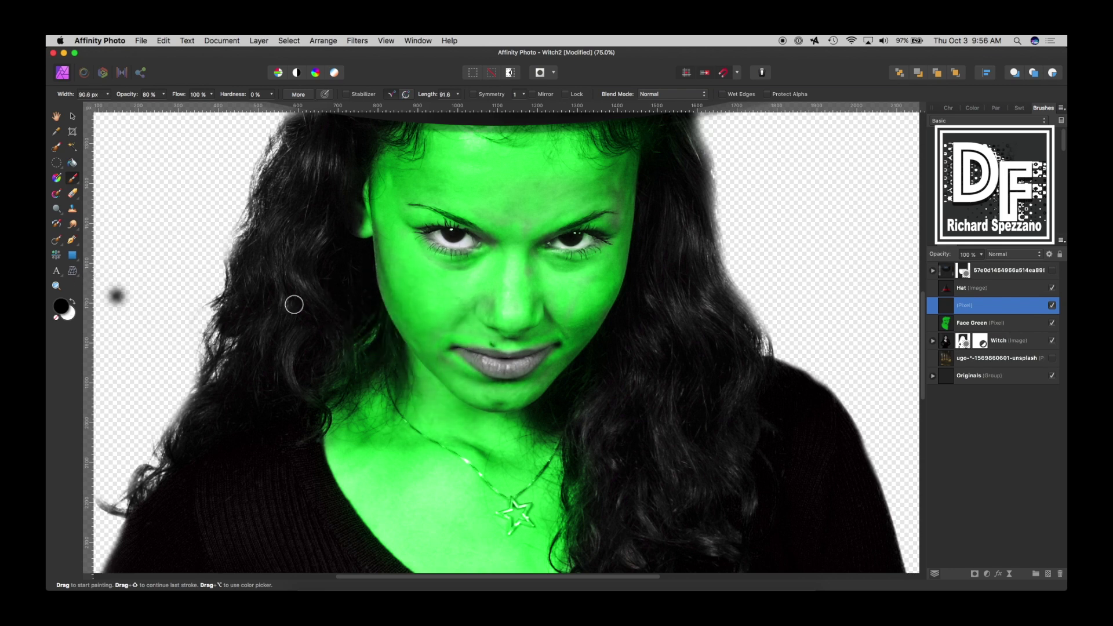
scroll(403, 315, "up", 5)
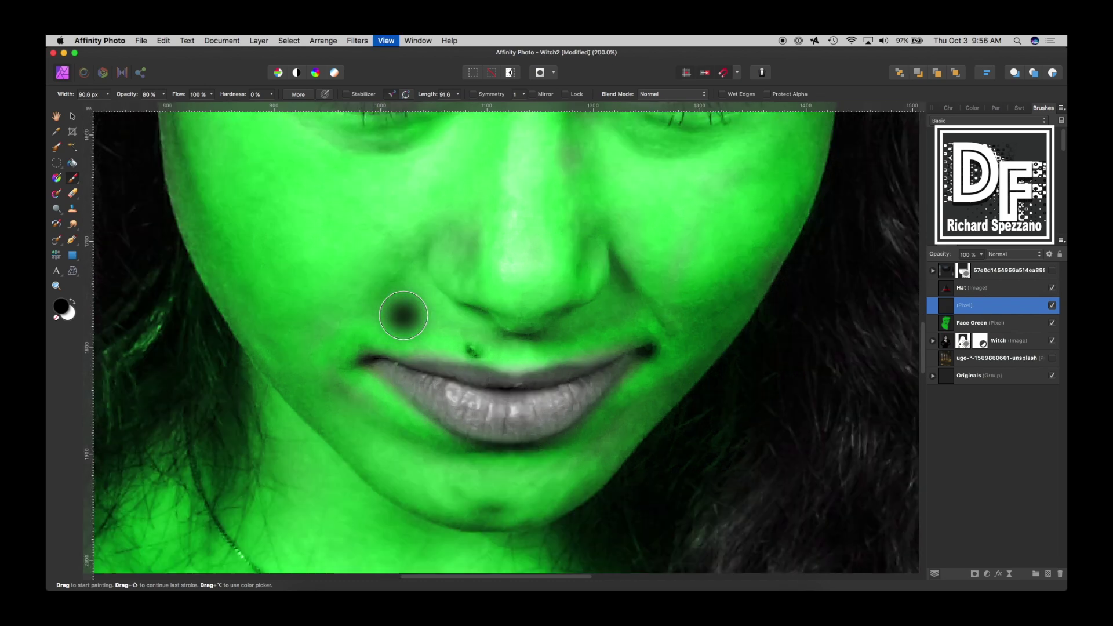
key("bracketleft")
key("bracketleft")
key("bracketleft")
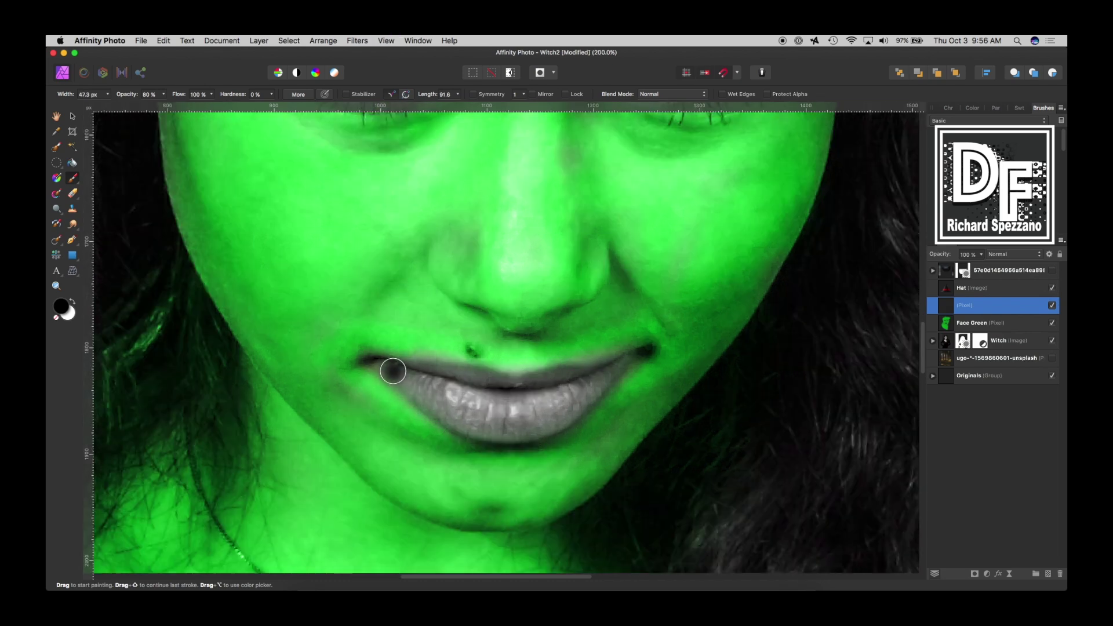
mouse_move(377, 364)
left_mouse_down()
mouse_move(486, 431)
mouse_move(561, 421)
mouse_move(619, 364)
mouse_move(526, 387)
mouse_move(564, 395)
mouse_move(526, 409)
mouse_move(467, 402)
mouse_move(410, 373)
mouse_move(531, 387)
mouse_move(623, 362)
mouse_move(597, 381)
mouse_move(496, 399)
mouse_move(388, 366)
mouse_move(511, 413)
mouse_move(549, 393)
mouse_move(613, 388)
left_mouse_up()
- Keep the lip layer's blend mode at Normal and reduce its opacity to 71%
left_click(1010, 254)
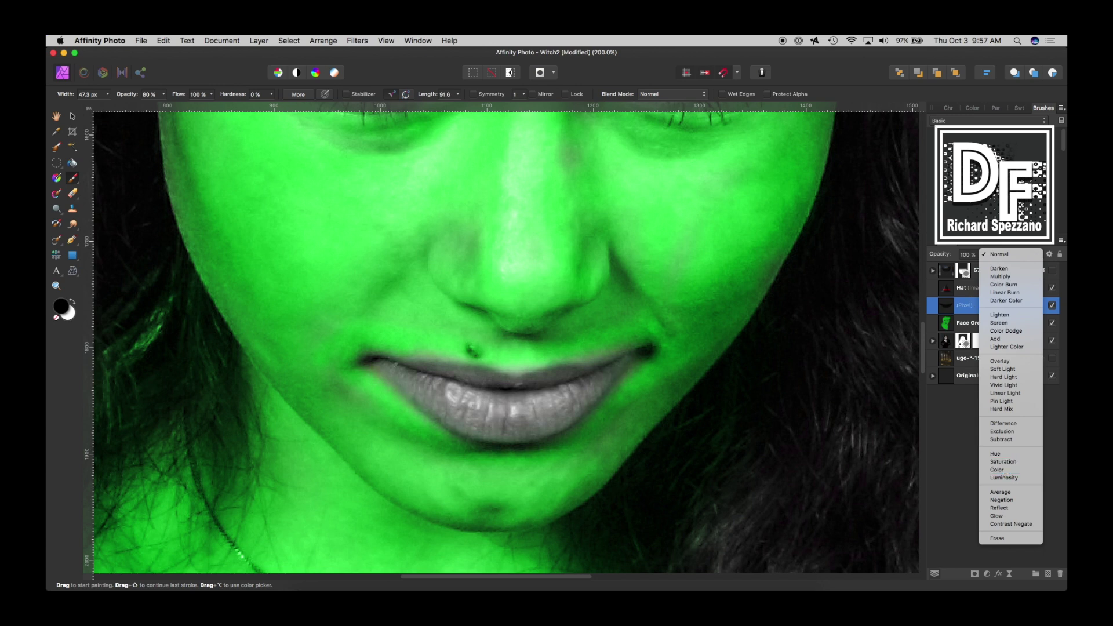
left_click(999, 255)
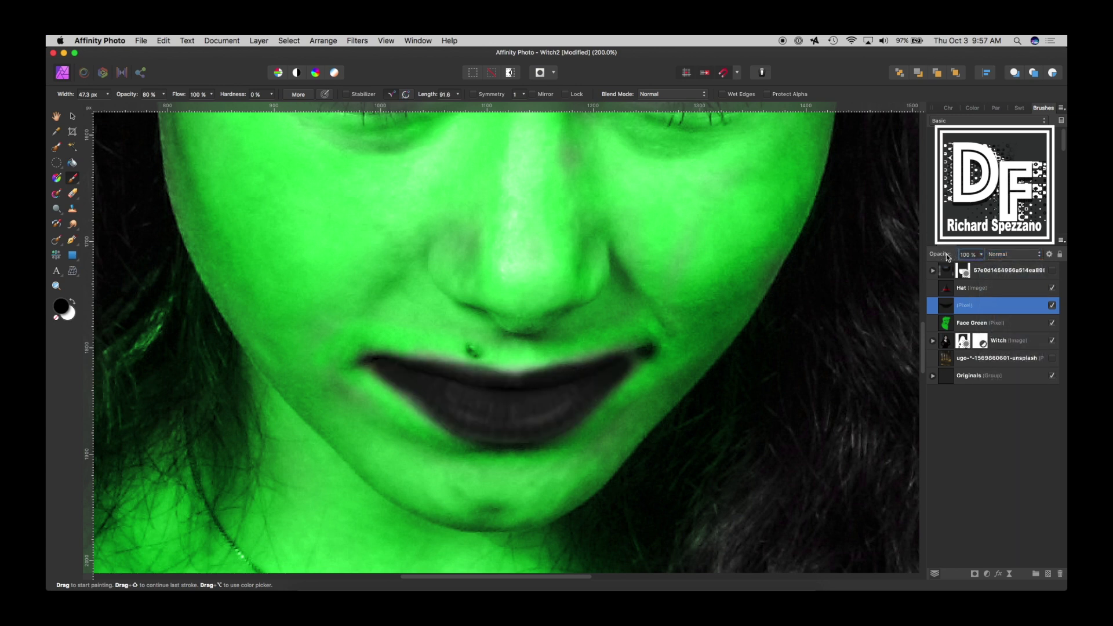
mouse_move(947, 256)
left_mouse_down()
mouse_move(923, 256)
mouse_move(960, 256)
mouse_move(940, 257)
left_mouse_up()
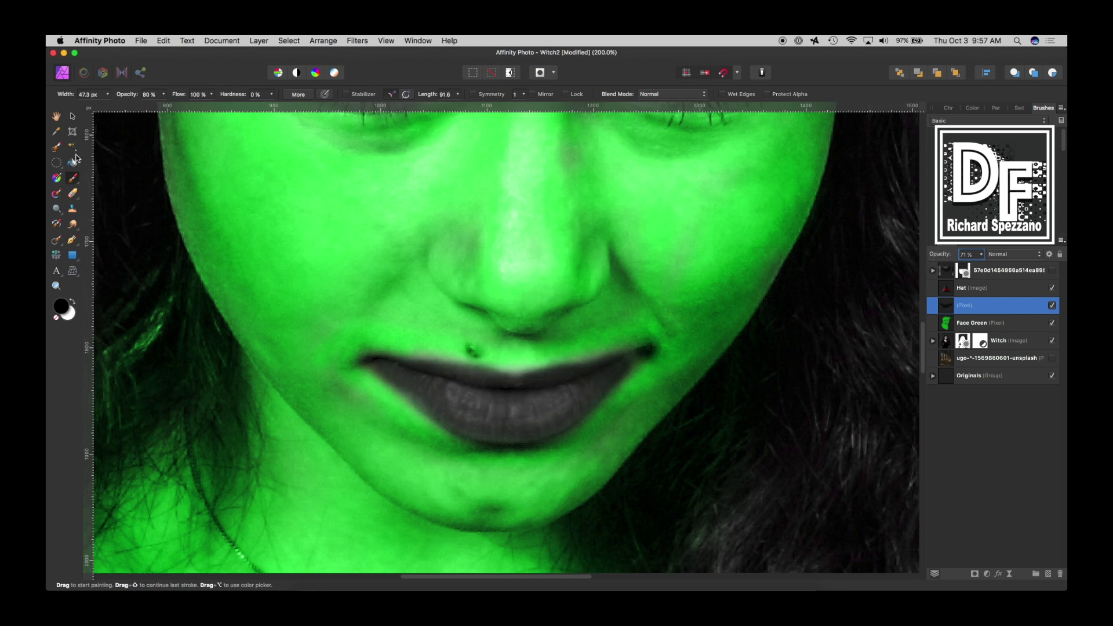
- Rename the black lip paint layer as Lips
left_click(57, 118)
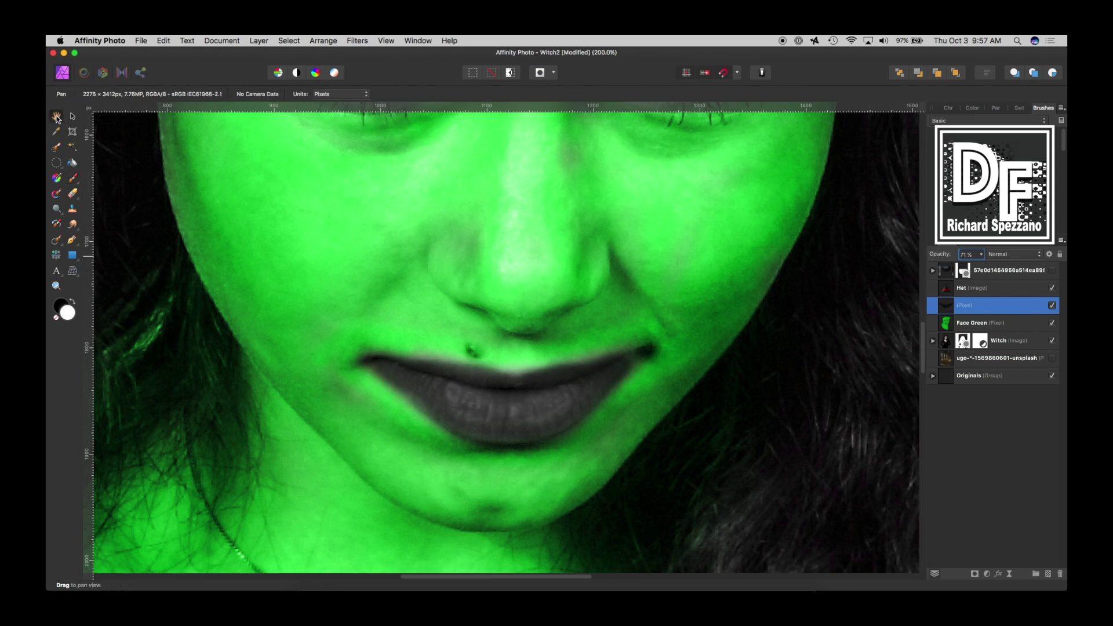
key("super+0")
left_click(75, 118)
key("h")
double_click(966, 306)
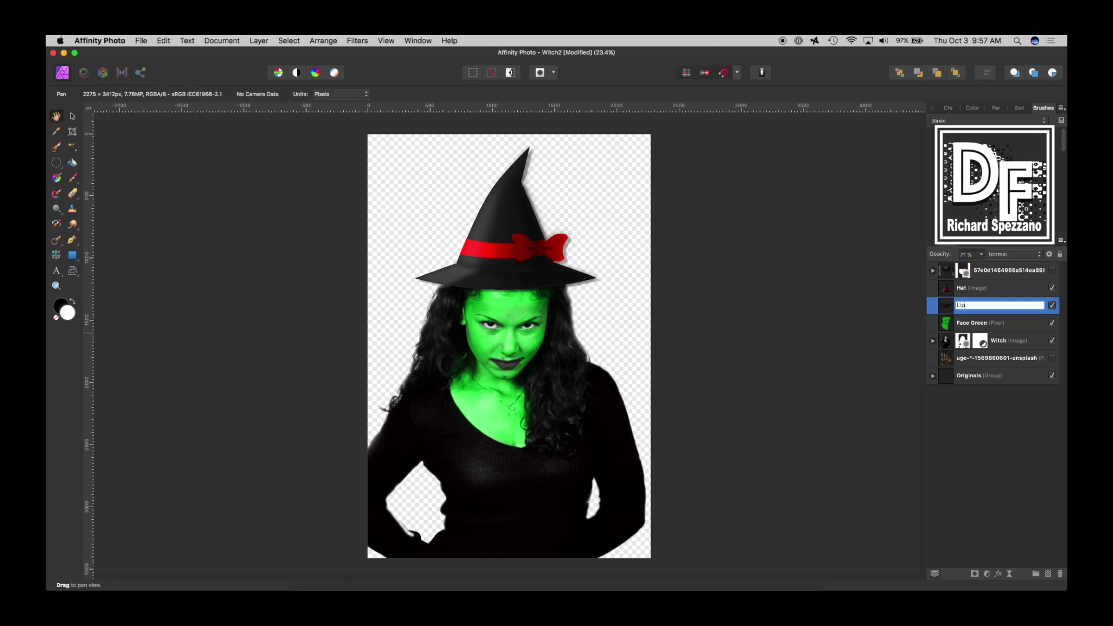
left_click(1003, 398)
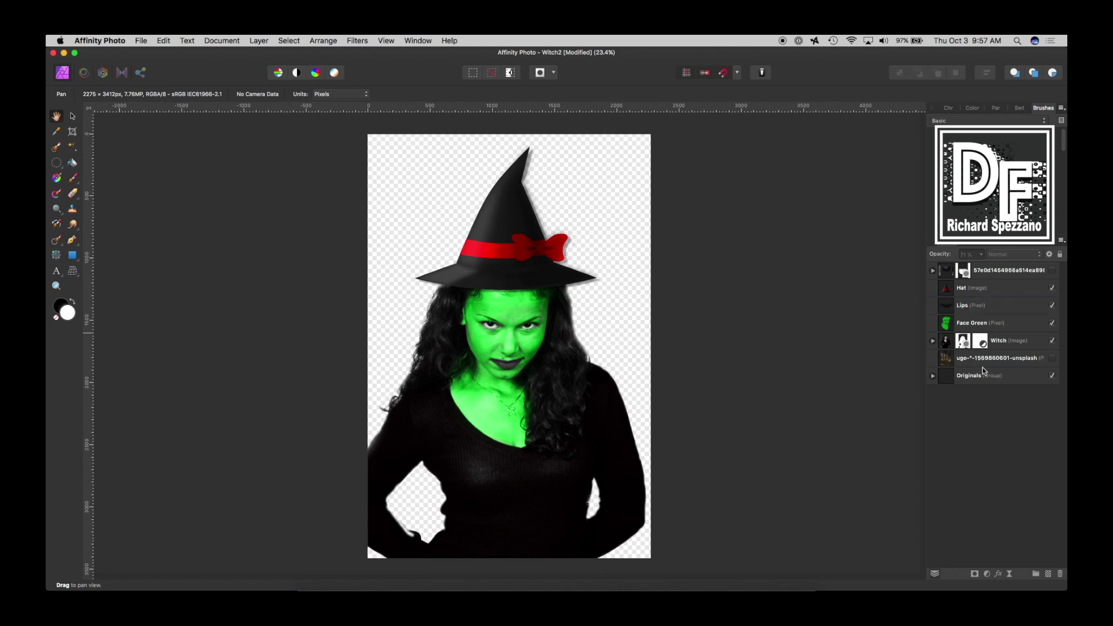
- Add a new pixel layer above the Lips layer and set the Paint Brush colour to pure red, FF0000
left_click(982, 308)
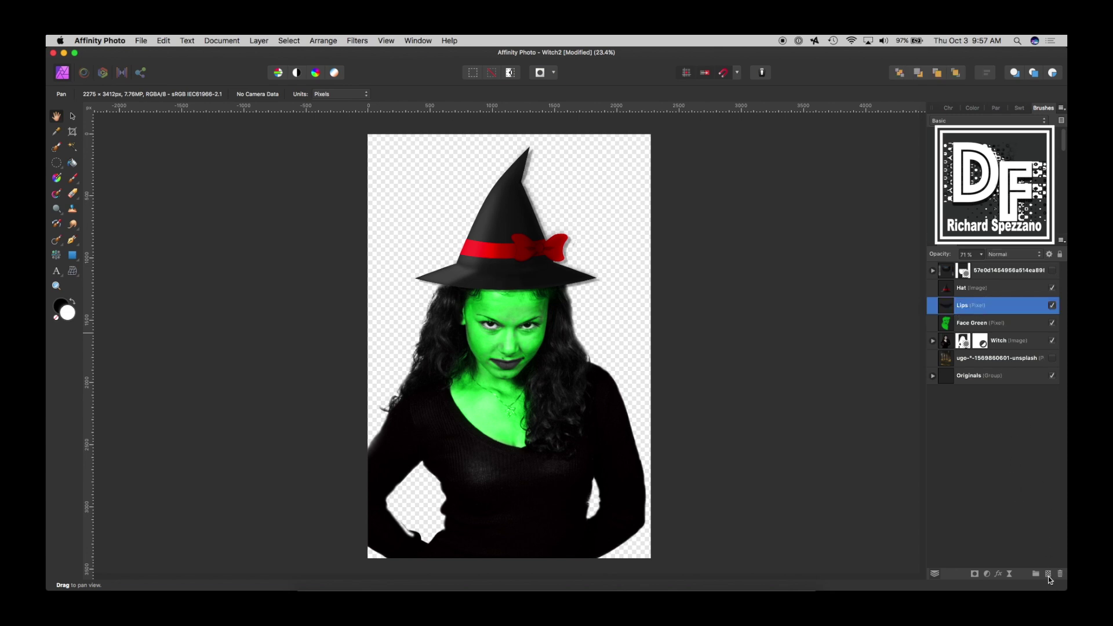
left_click(1048, 574)
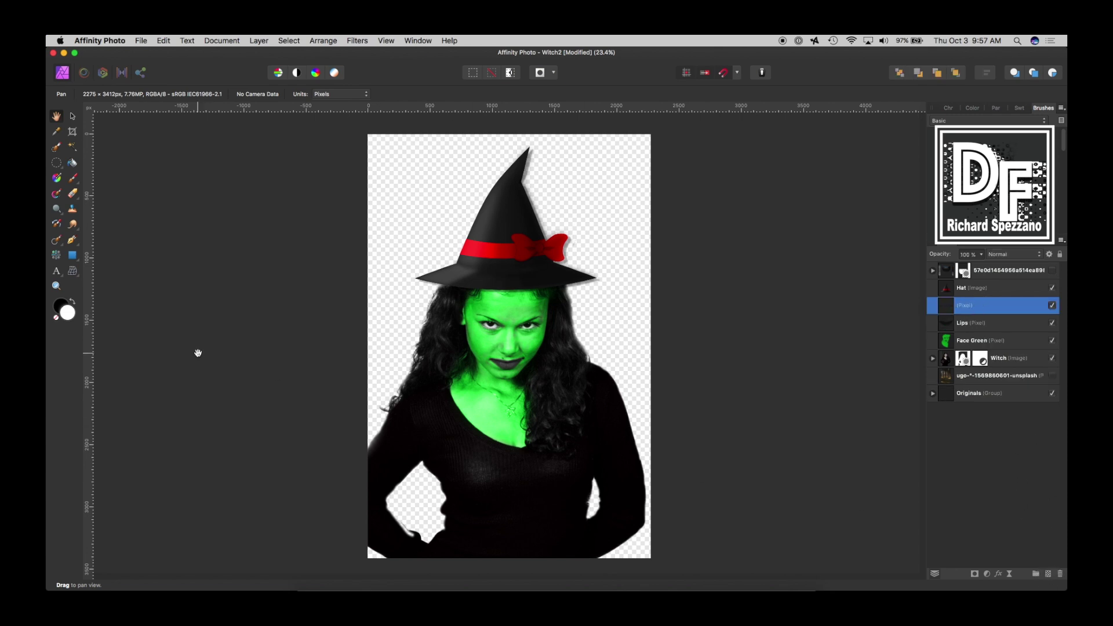
left_click(56, 286)
left_click(504, 324)
left_click(504, 325)
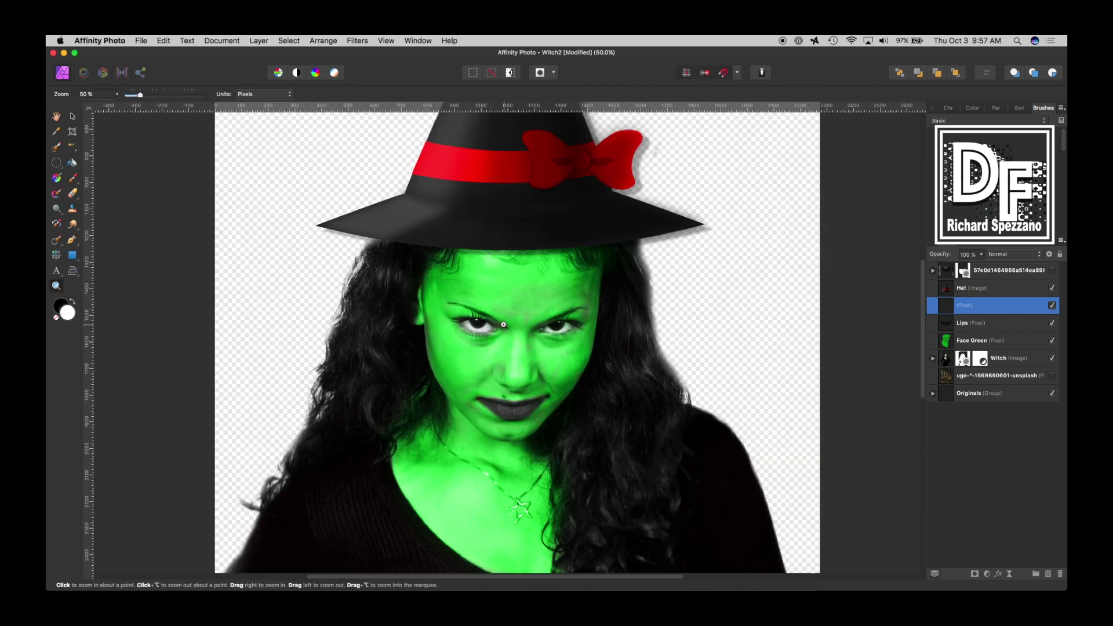
left_click(503, 324)
left_click(504, 325)
left_click(504, 325)
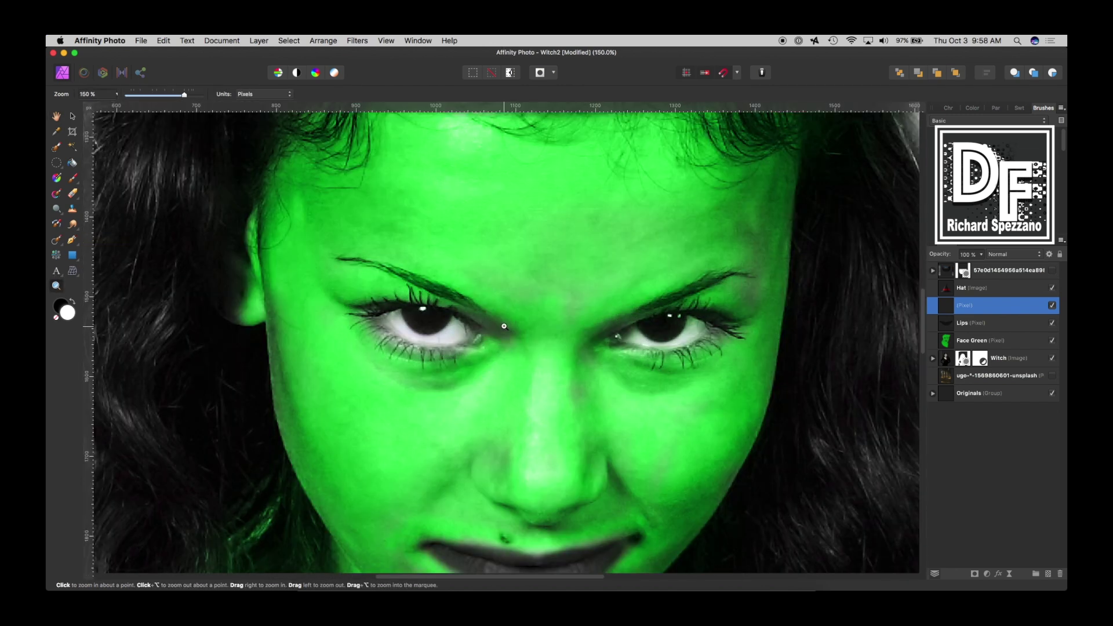
left_click(71, 179)
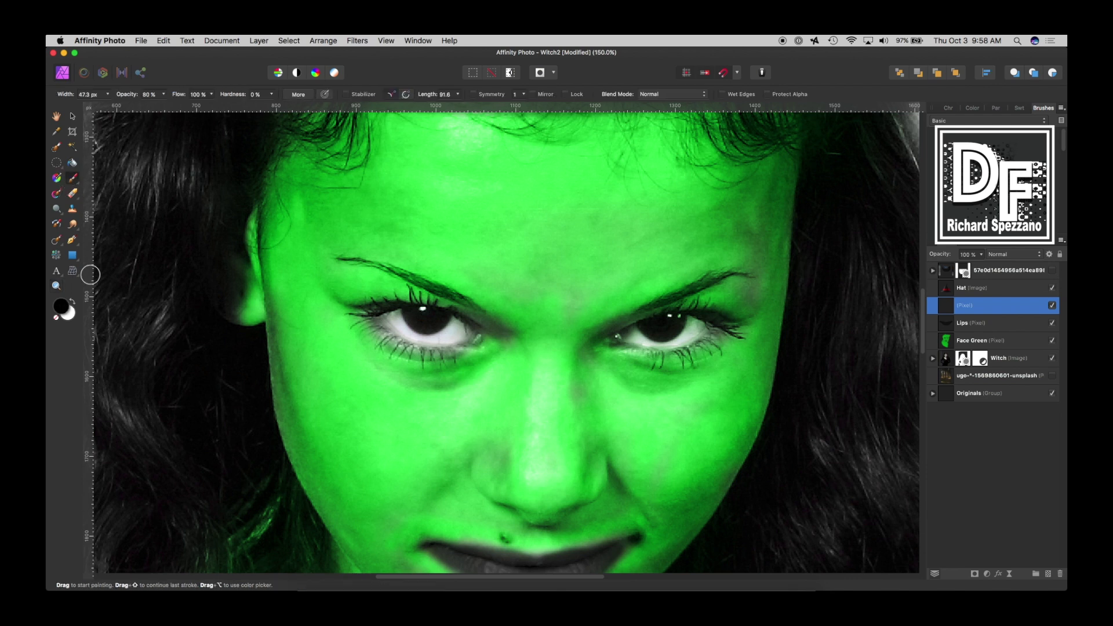
double_click(65, 305)
left_click_drag(860, 338, 903, 326)
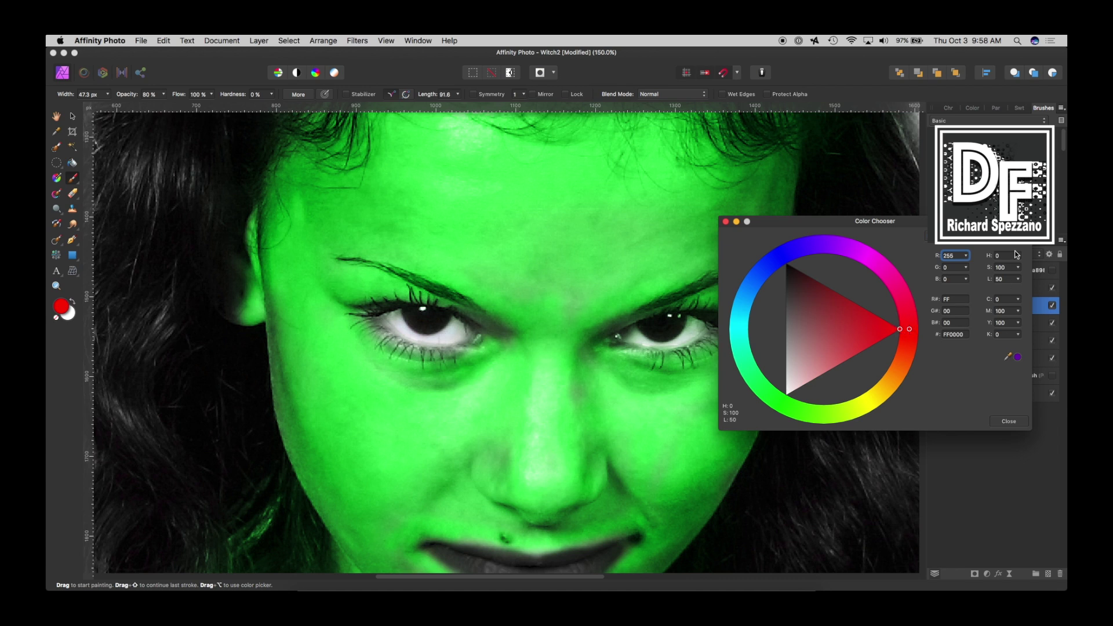
left_click(1010, 421)
left_click_drag(421, 323, 407, 322)
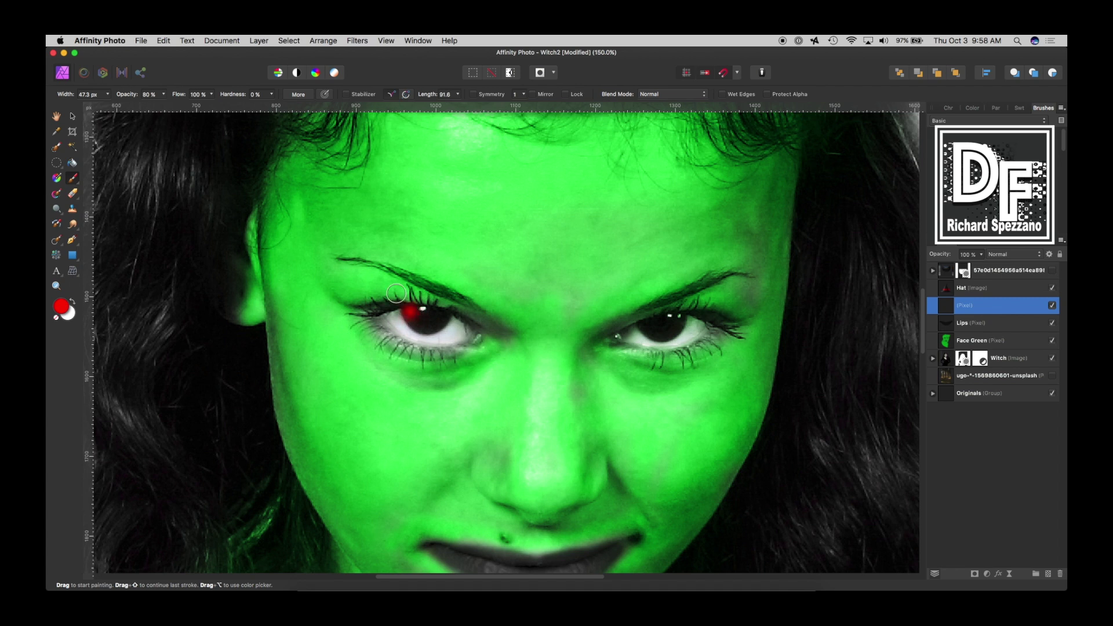
key("super+z")
key("super+z")
- Paint both irises red on the new pixel layer with a soft 47.3 px brush at 0% hardness
mouse_move(386, 304)
left_mouse_down()
mouse_move(426, 325)
mouse_move(440, 319)
mouse_move(419, 316)
left_mouse_up()
mouse_move(678, 320)
left_mouse_down()
mouse_move(644, 327)
mouse_move(671, 330)
mouse_move(671, 320)
mouse_move(649, 335)
left_mouse_up()
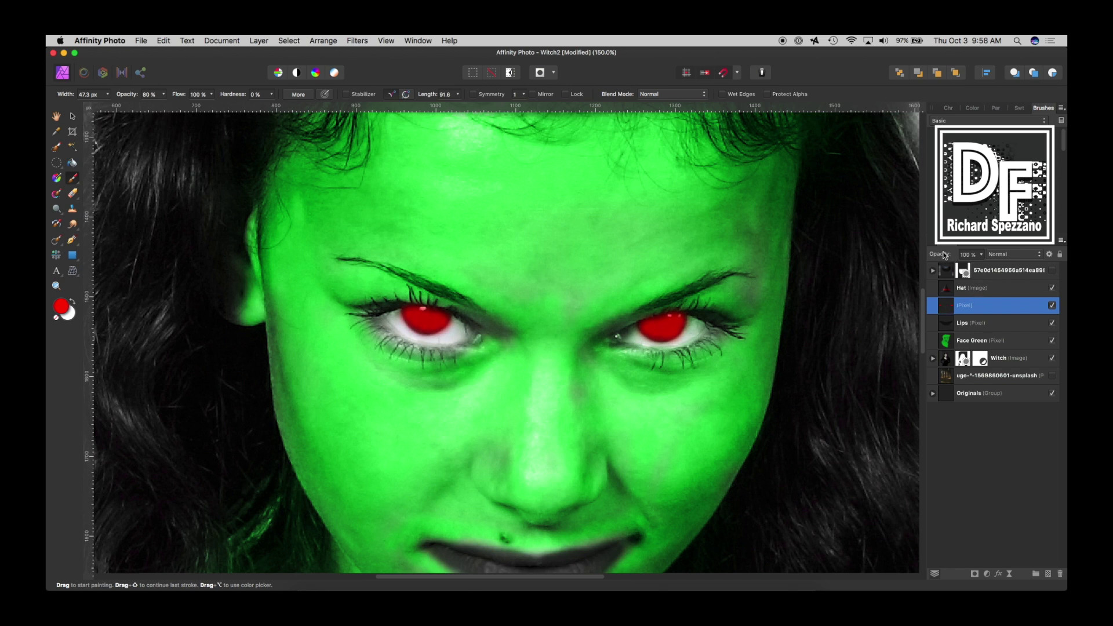
- Reduce the red eye layer's opacity to 73% and keep its blend mode at Normal
left_click_drag(942, 254, 925, 254)
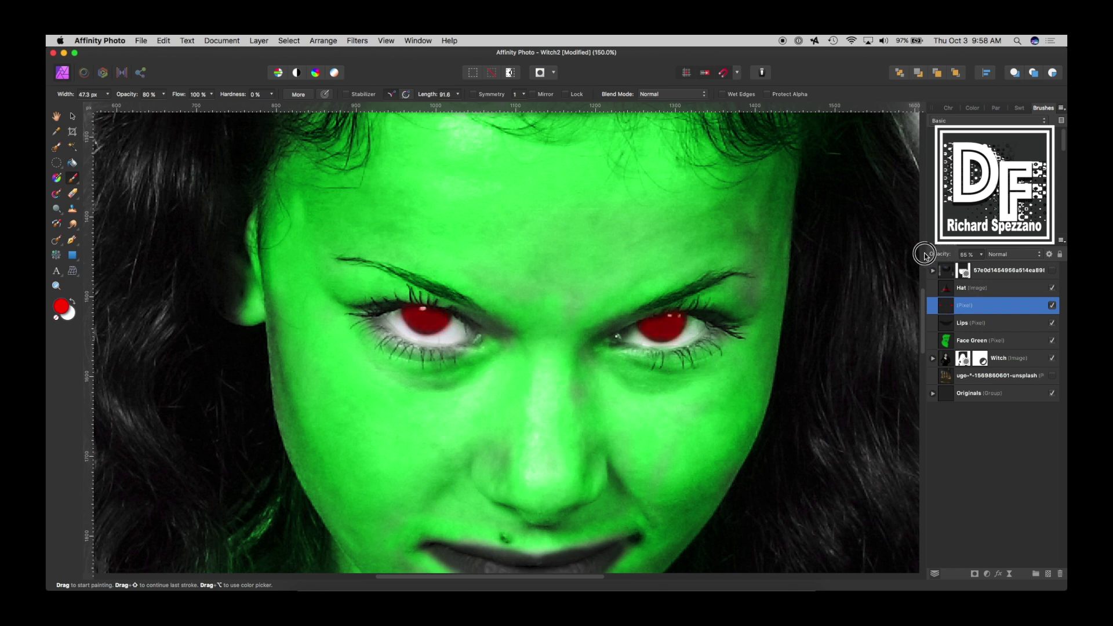
left_click(1007, 256)
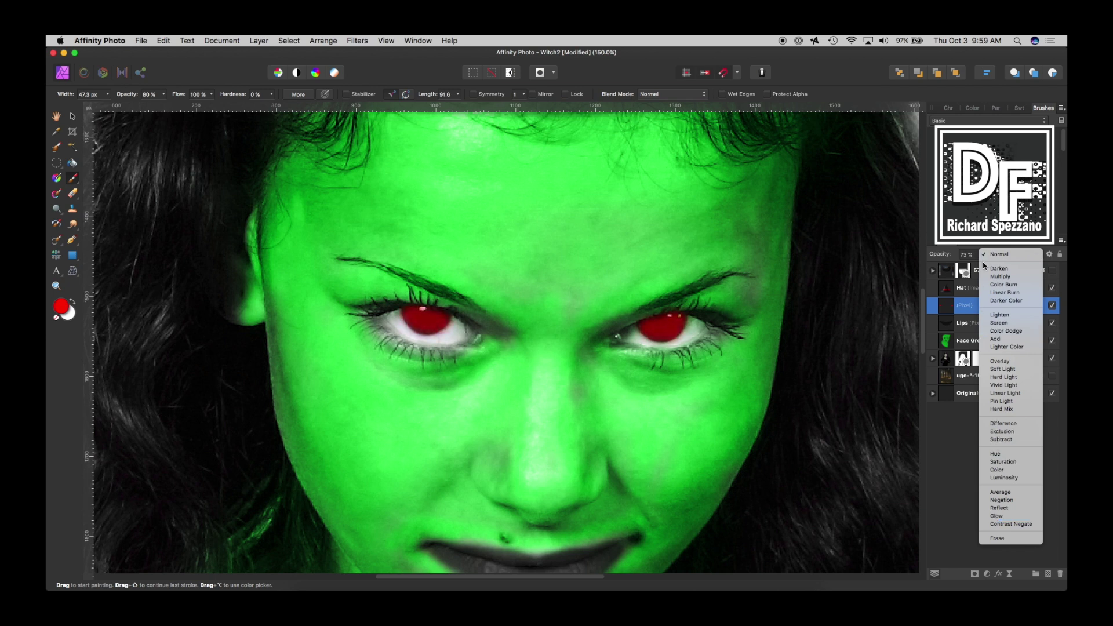
left_click(997, 256)
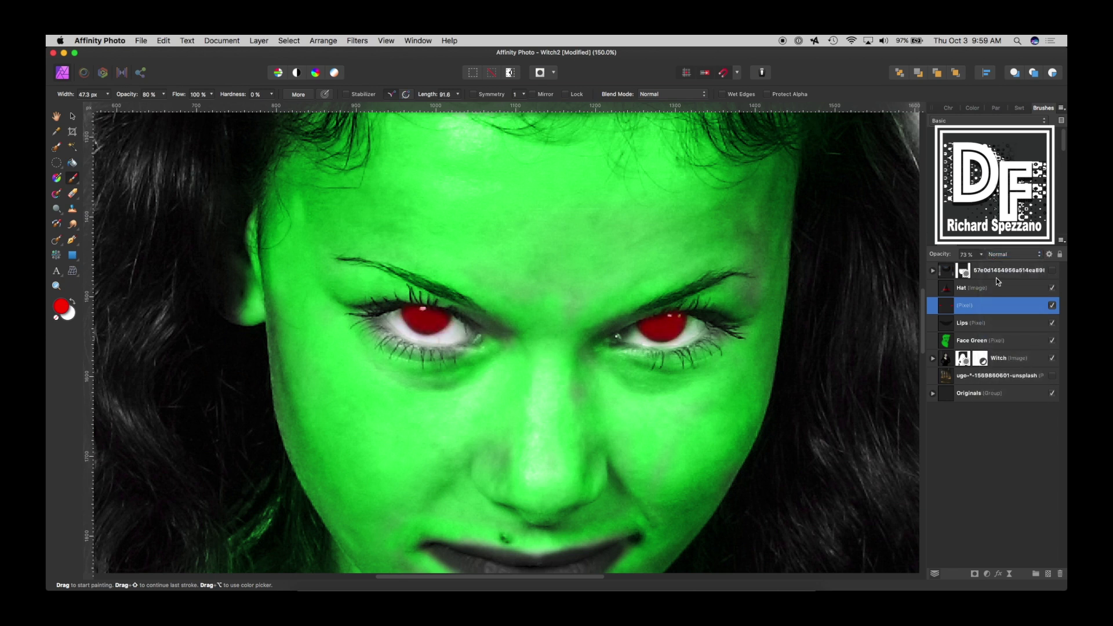
- Preview the blend modes on the red eye layer, choose Glow, and set the layer's opacity to 57%
left_click(1019, 256)
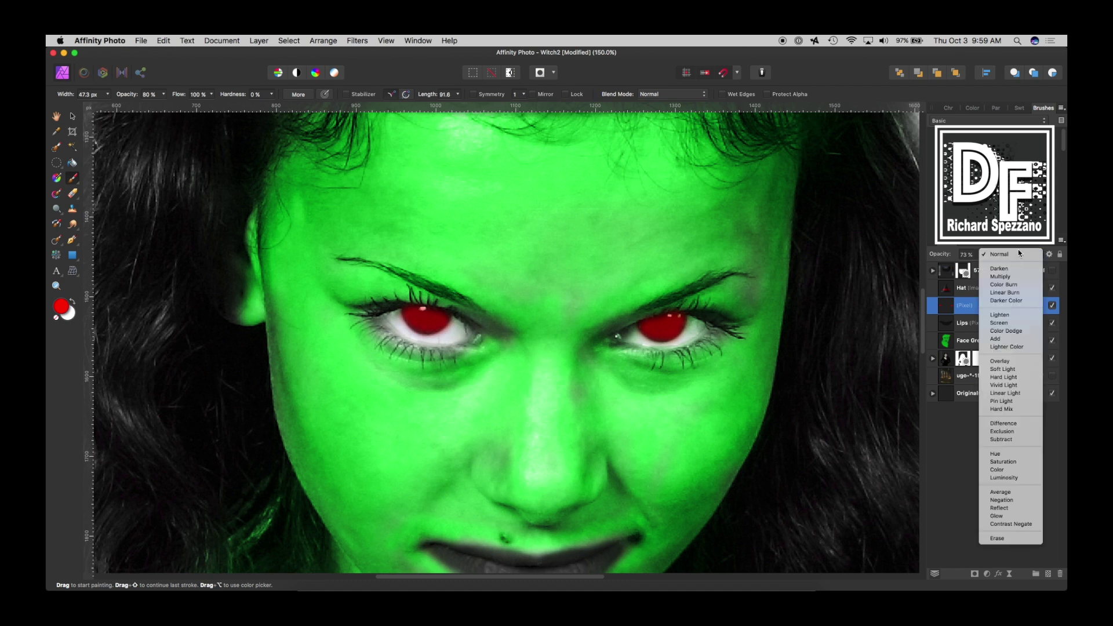
key("Down")
key("Down")
key("Down")
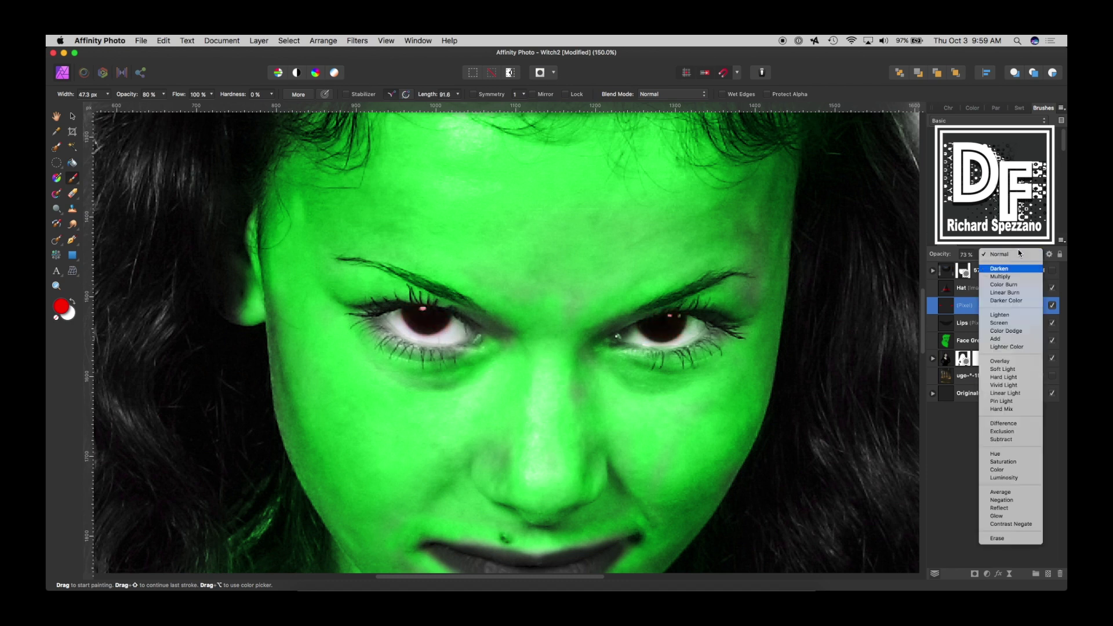
key("Down")
key("Down")
key("Down")
key("Down")
key("Down")
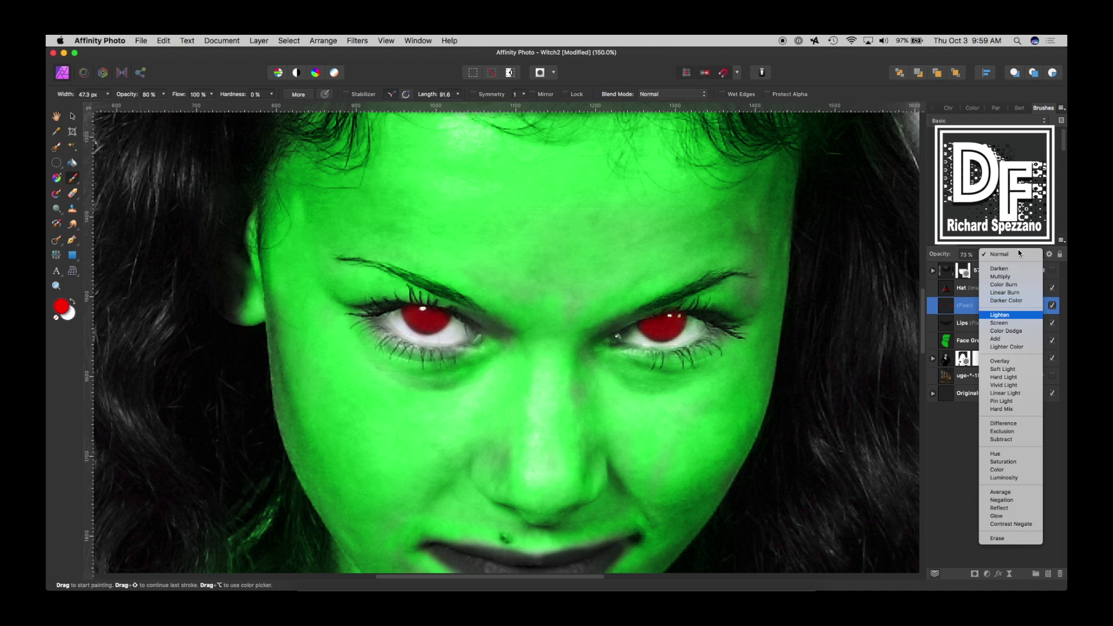
key("Down")
key("Up")
key("Up")
key("Down")
key("Down")
key("Down")
key("Down")
key("Down")
key("Down")
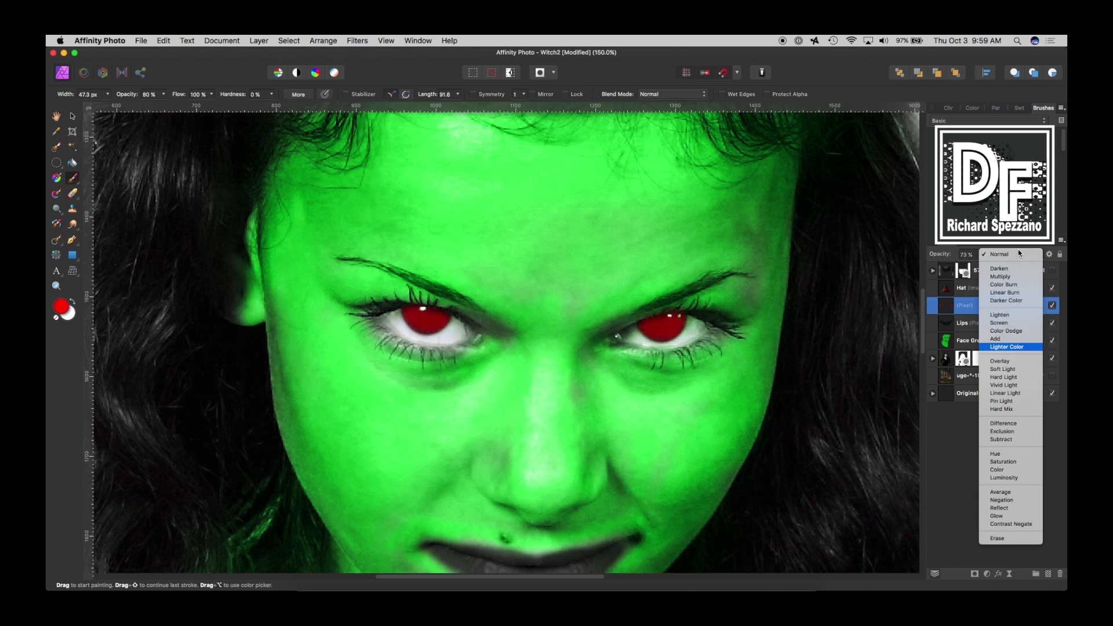
key("Down")
key("Down")
key("Down")
key("Down")
key("Down")
key("Down")
key("Down")
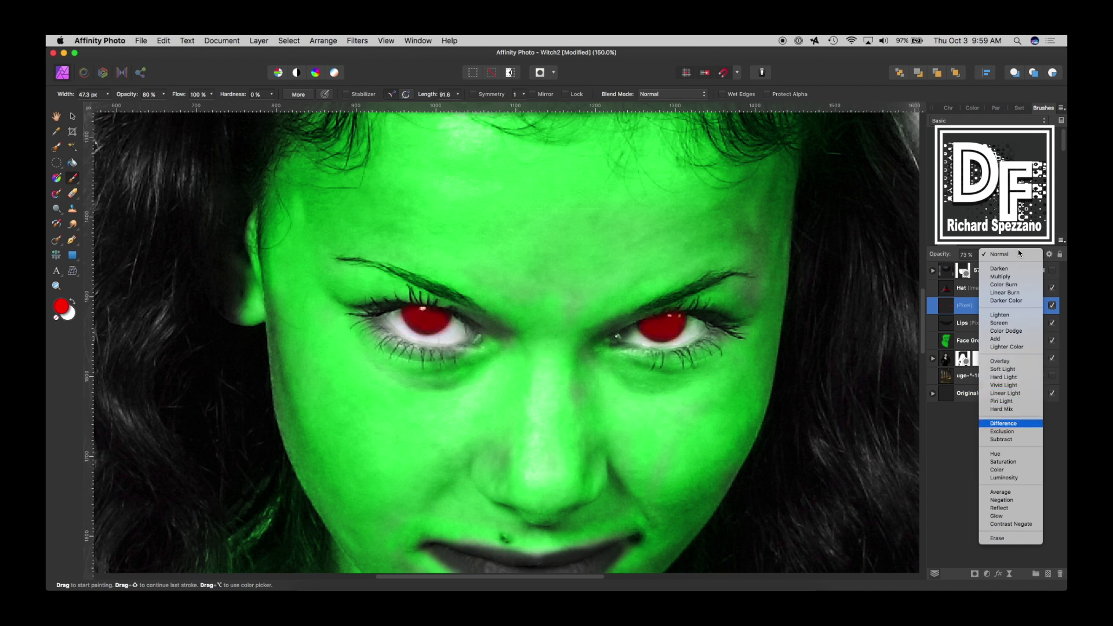
key("Down")
key("Down")
key("Down")
key("Down")
key("Down")
key("Down")
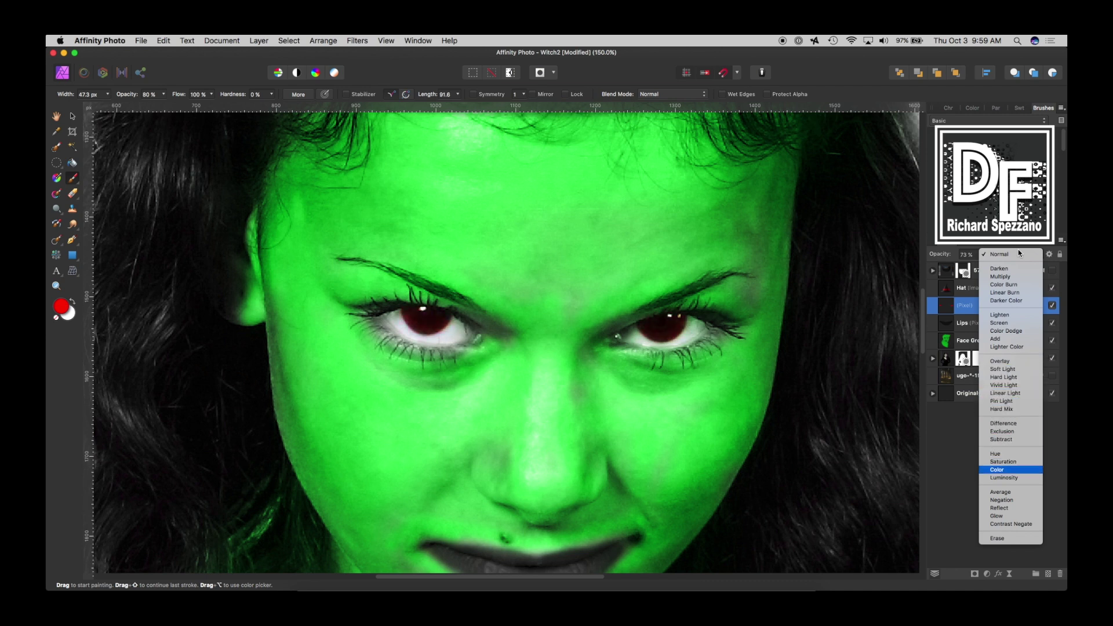
key("Down")
key("Down")
key("Down")
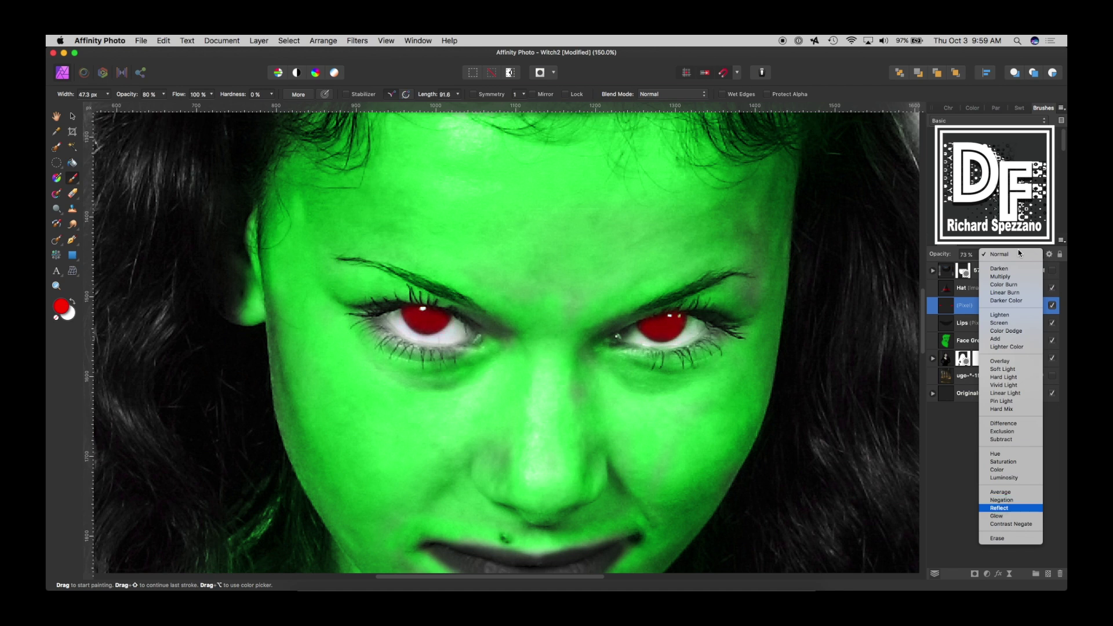
key("Down")
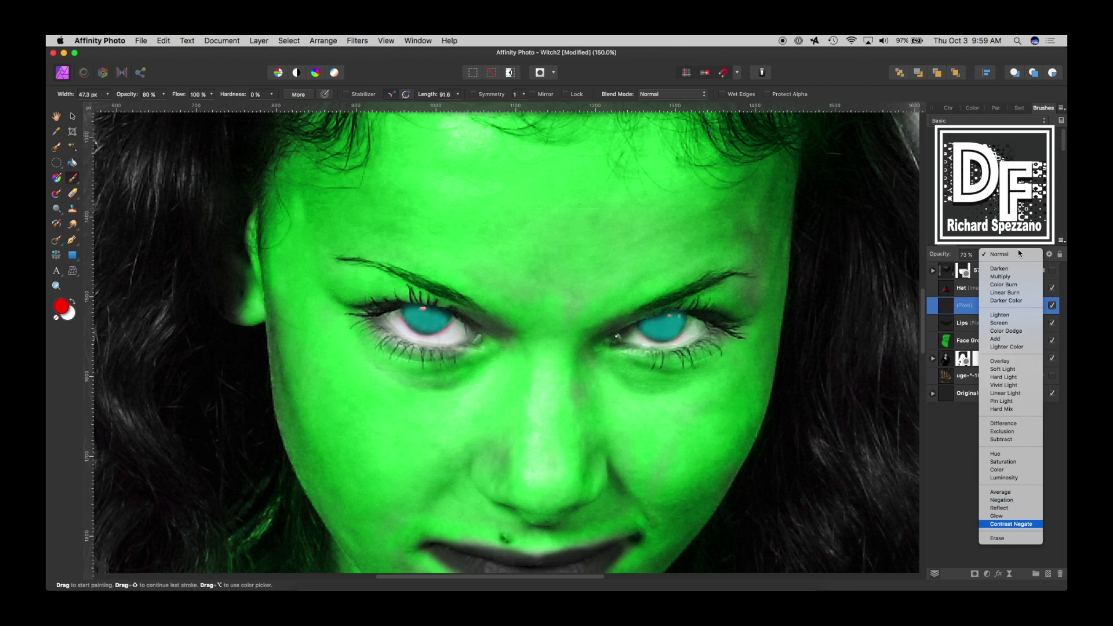
key("Down")
key("Up")
key("Up")
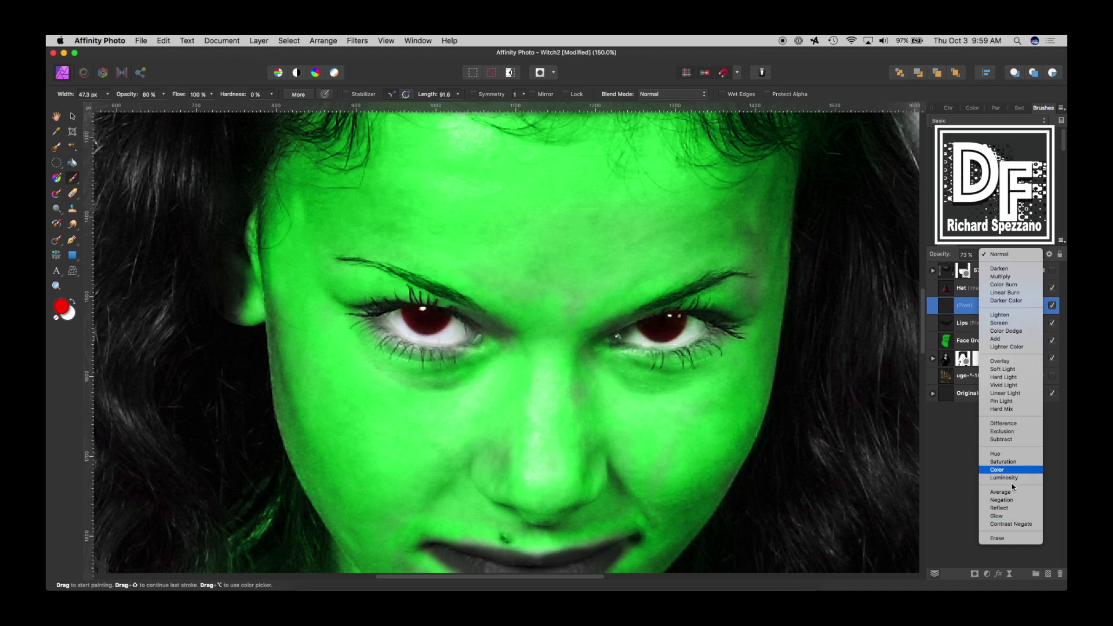
left_click(1004, 517)
left_click_drag(945, 255, 940, 256)
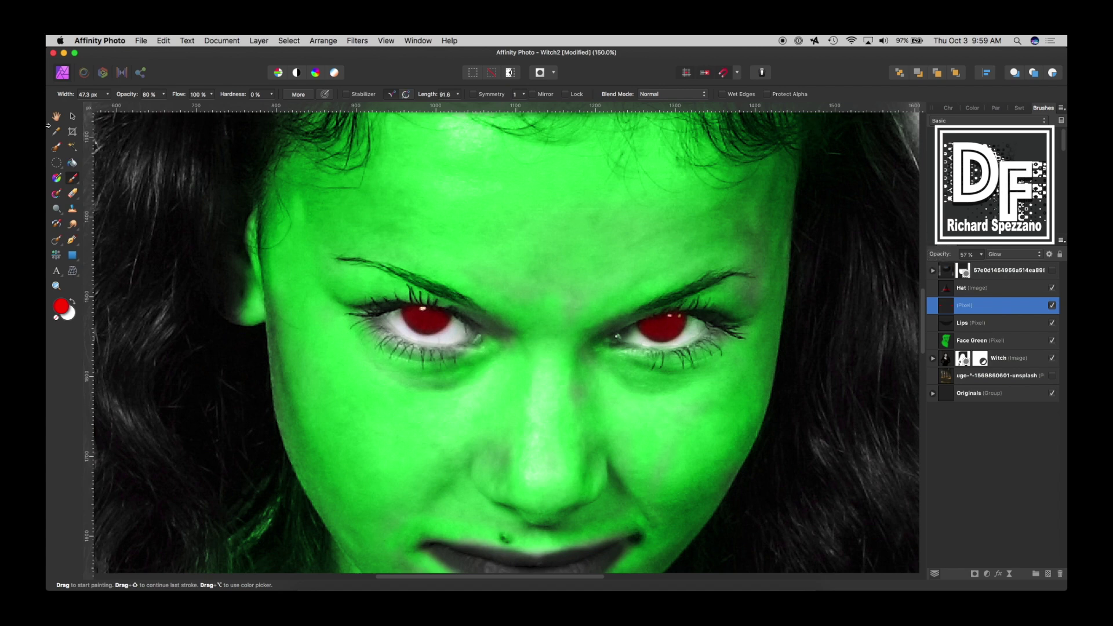
- Select the witch's hat on the canvas and add an HSL adjustment nested in the Hat layer
double_click(57, 115)
left_click(77, 118)
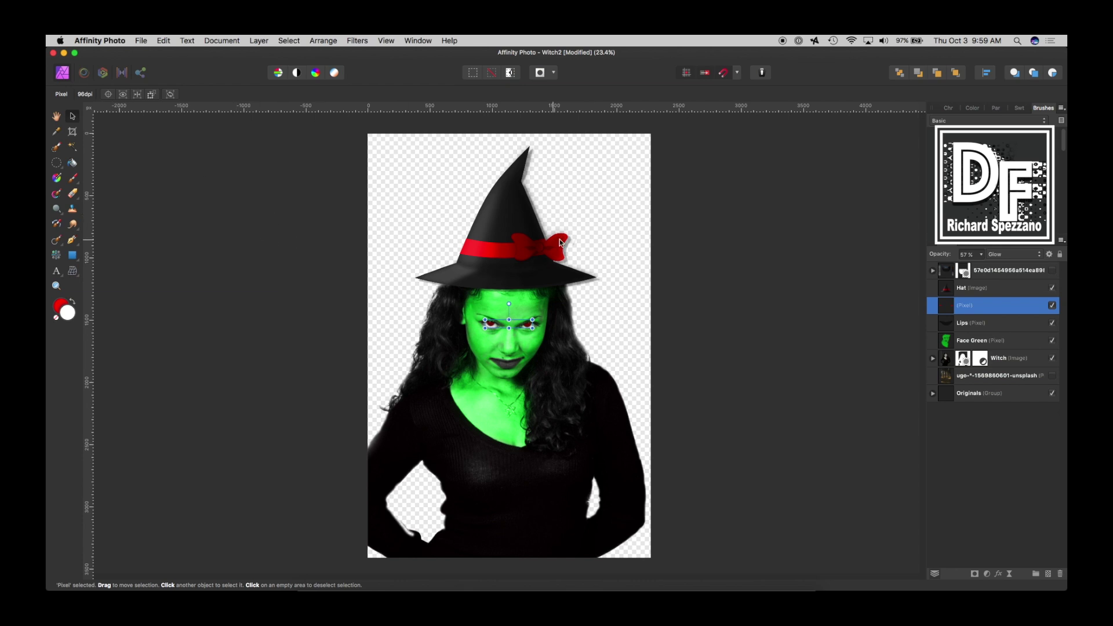
left_click(508, 219)
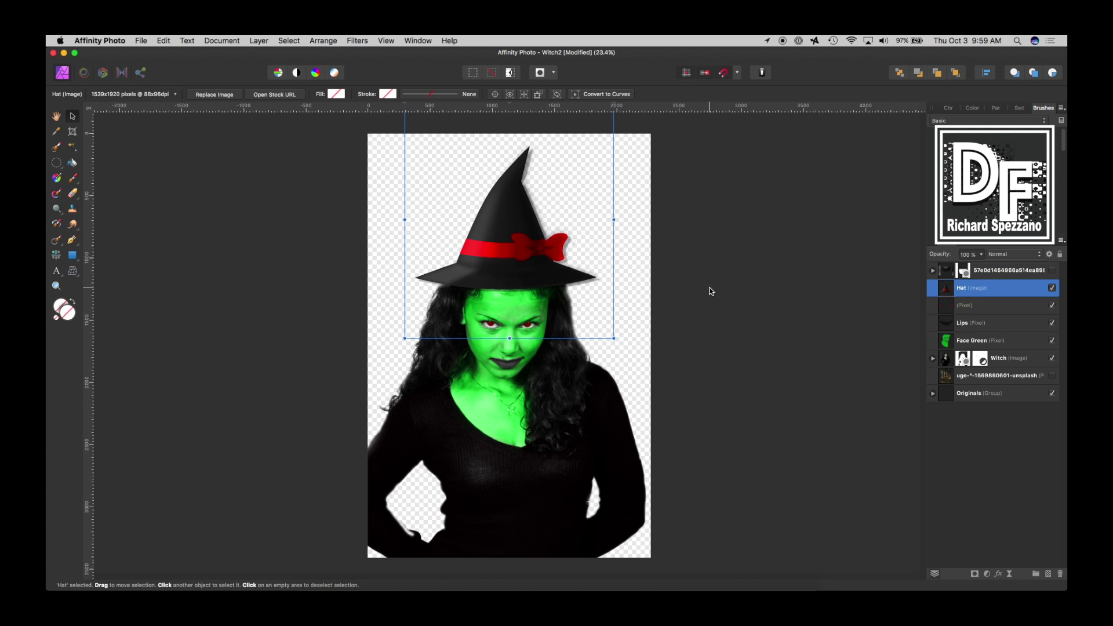
key("super+u")
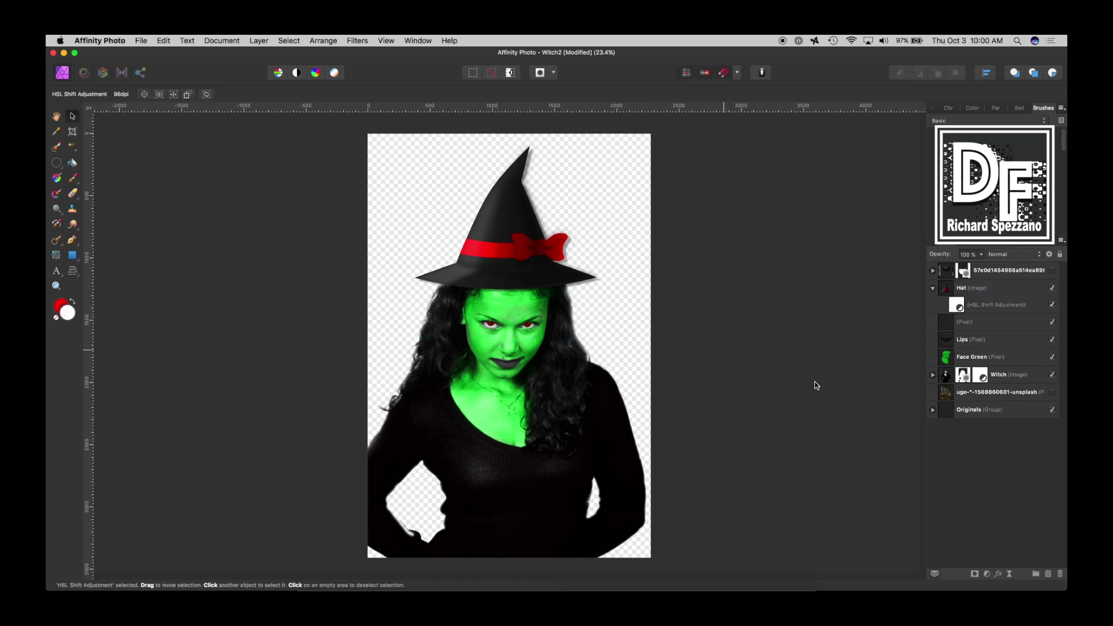
- Add a second HSL adjustment above the Hat layer, sampling the red hat band and shifting the reds' hue by 78.8° to purple
left_click(987, 575)
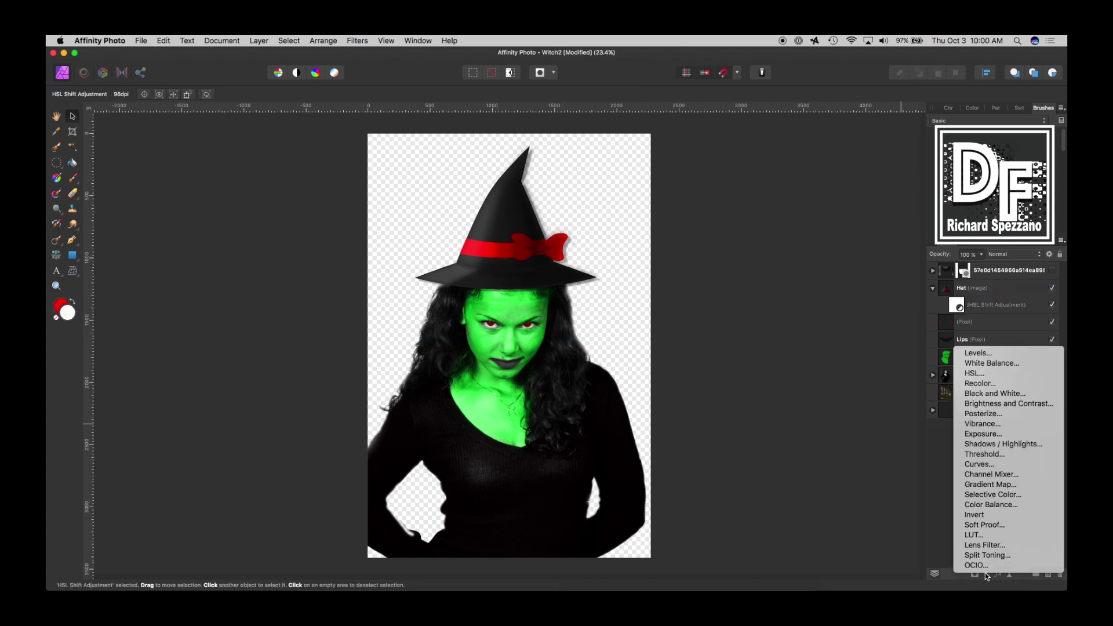
left_click(974, 375)
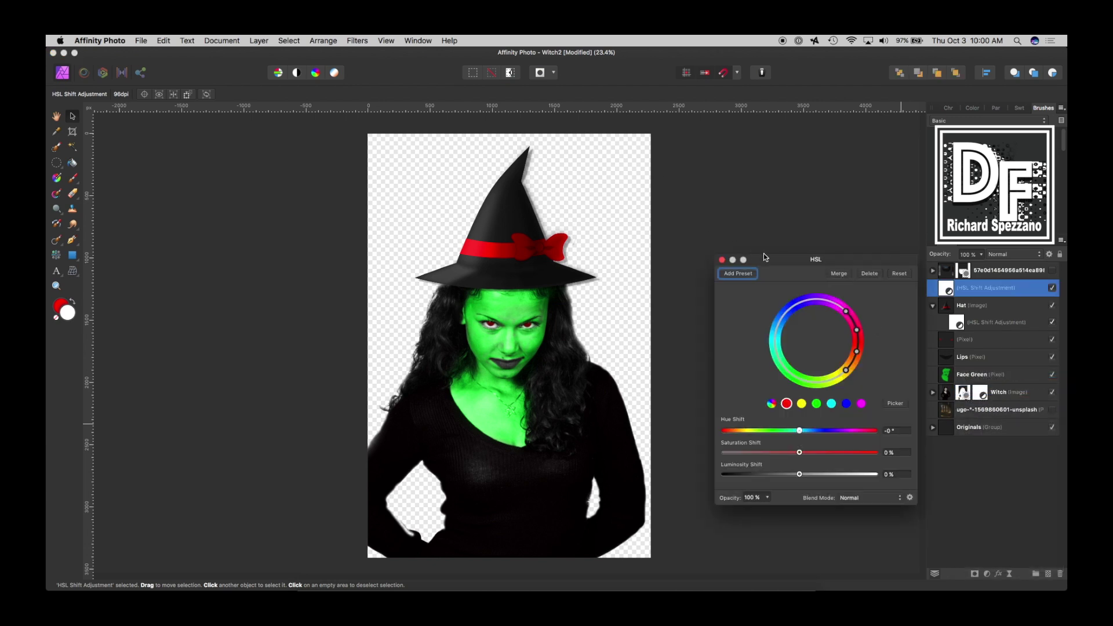
left_click_drag(771, 263, 770, 248)
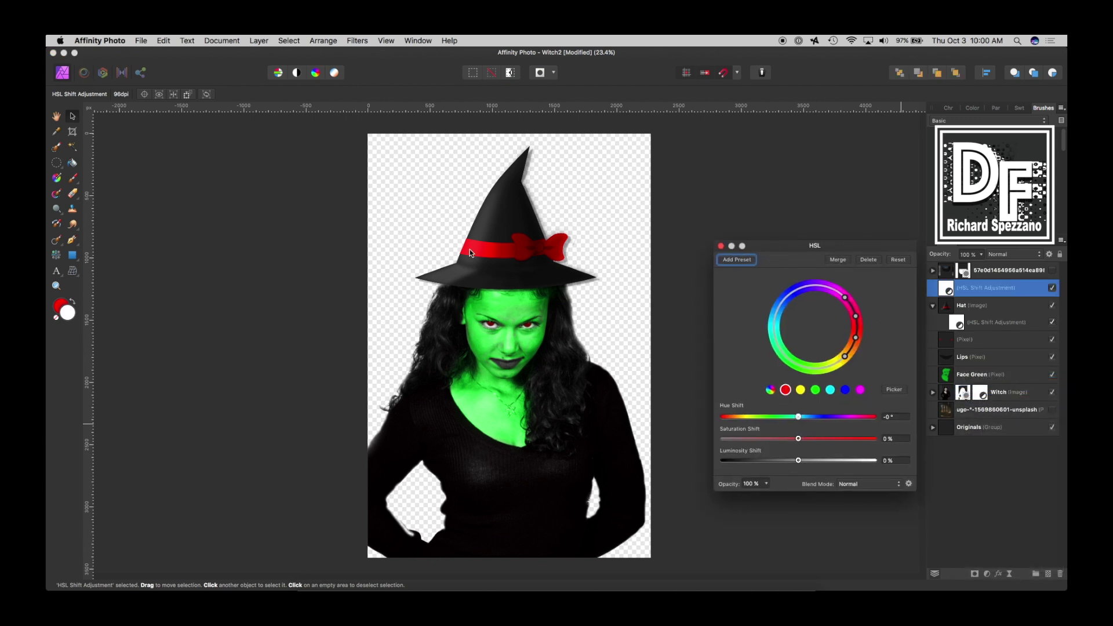
left_click(895, 390)
left_click_drag(475, 250, 526, 249)
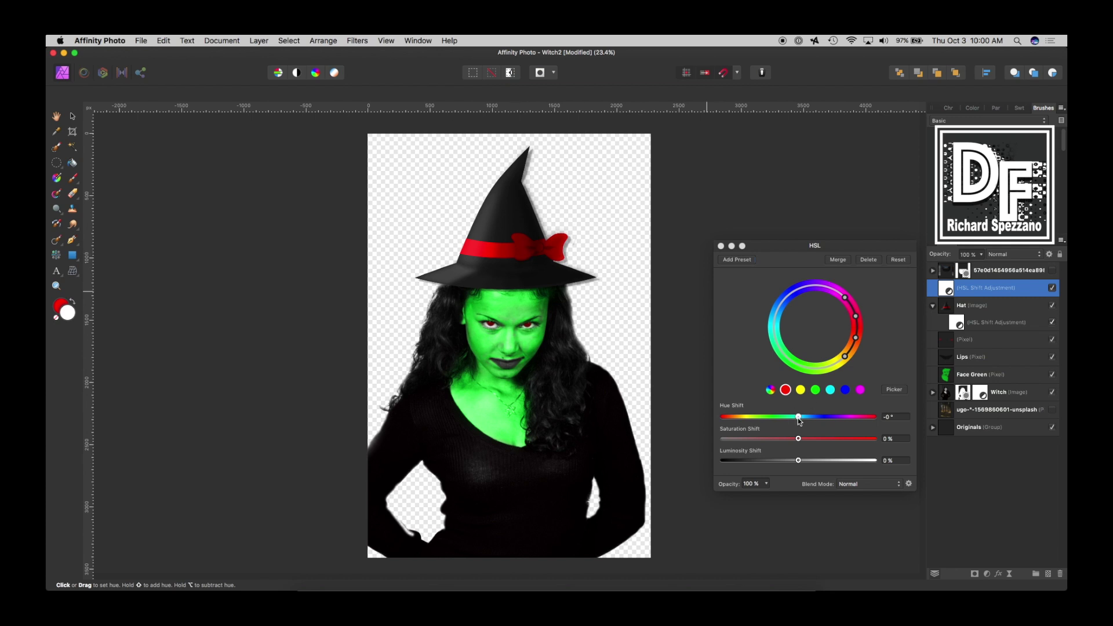
left_click_drag(798, 418, 831, 418)
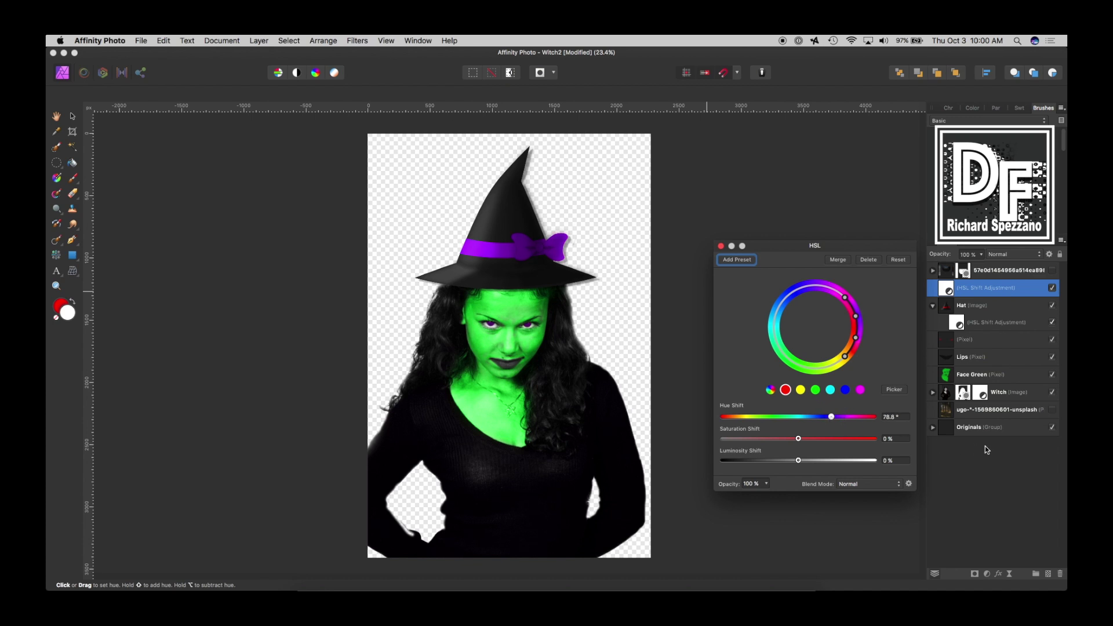
key("Return")
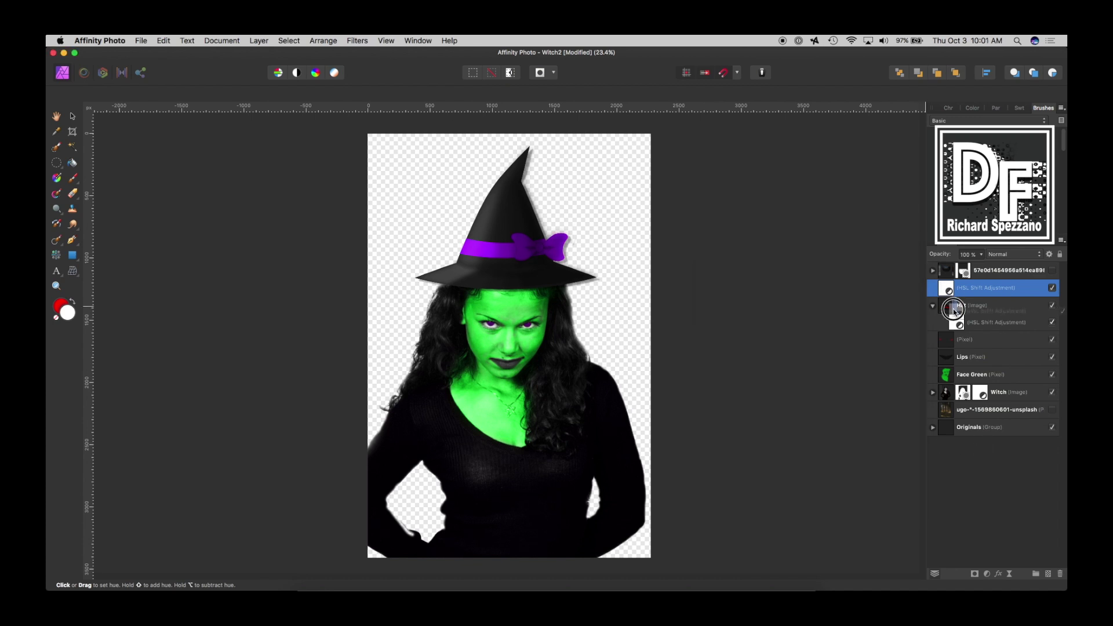
- Nest the purple HSL adjustment inside the Hat layer so it affects only the hat, and collapse that layer
left_click_drag(952, 311, 954, 311)
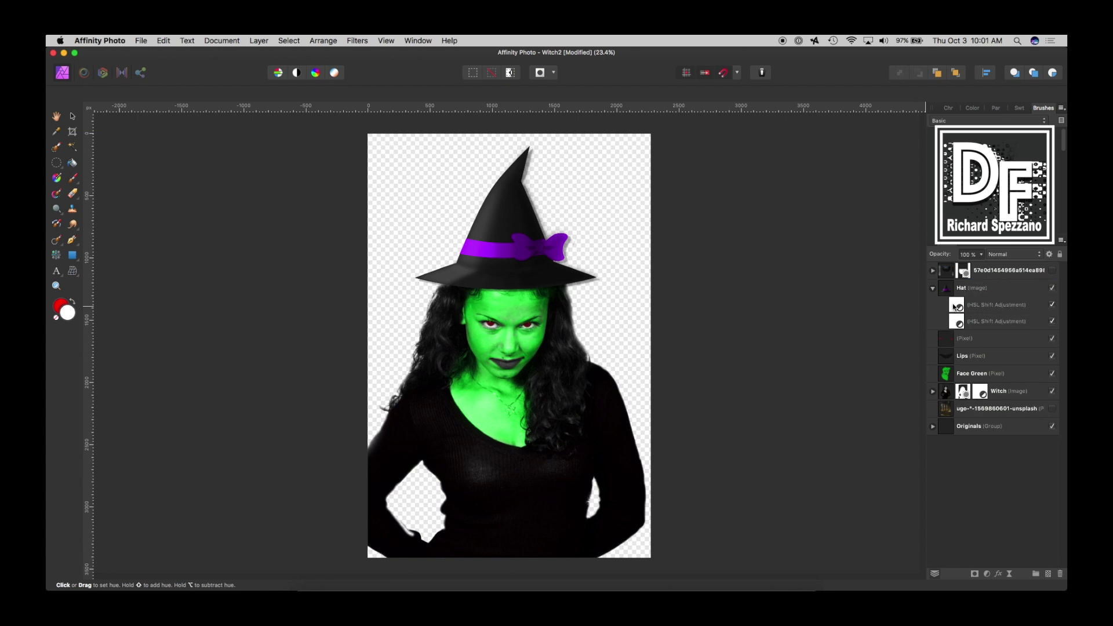
left_click(933, 292)
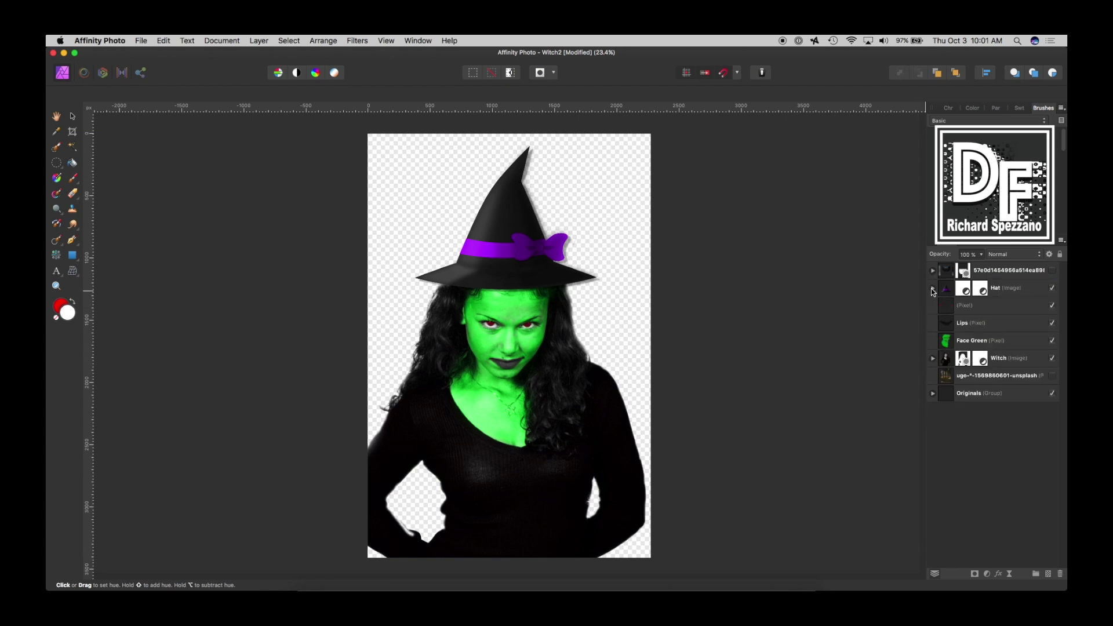
- Group all layers from Hat down to Witch, including the eye paint, Lips and Face Green layers
left_click(940, 288)
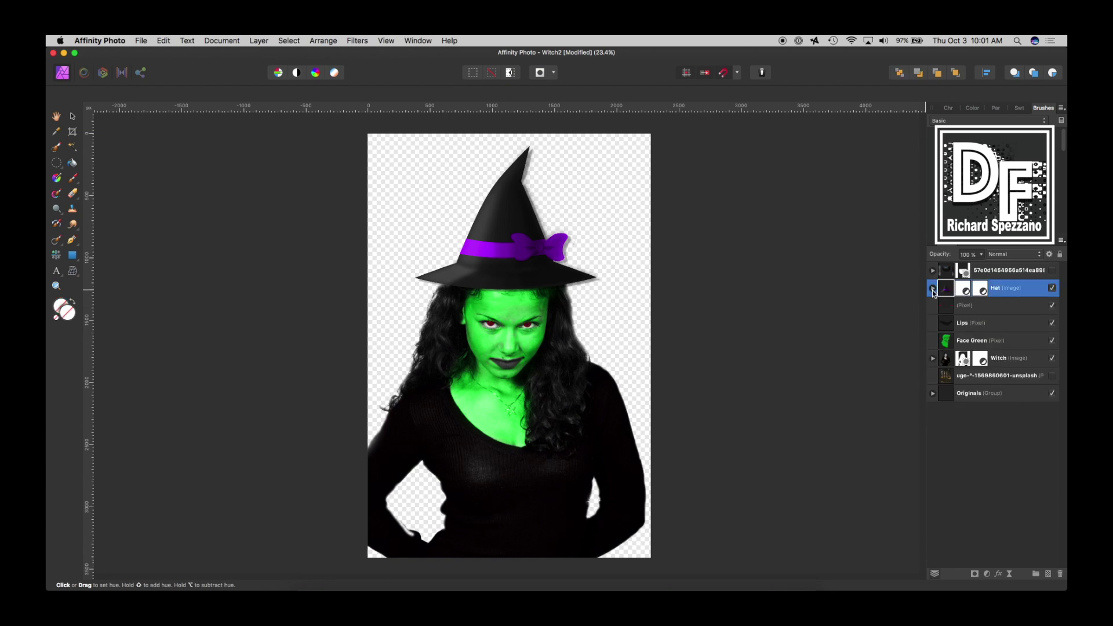
left_click(946, 360, "shift")
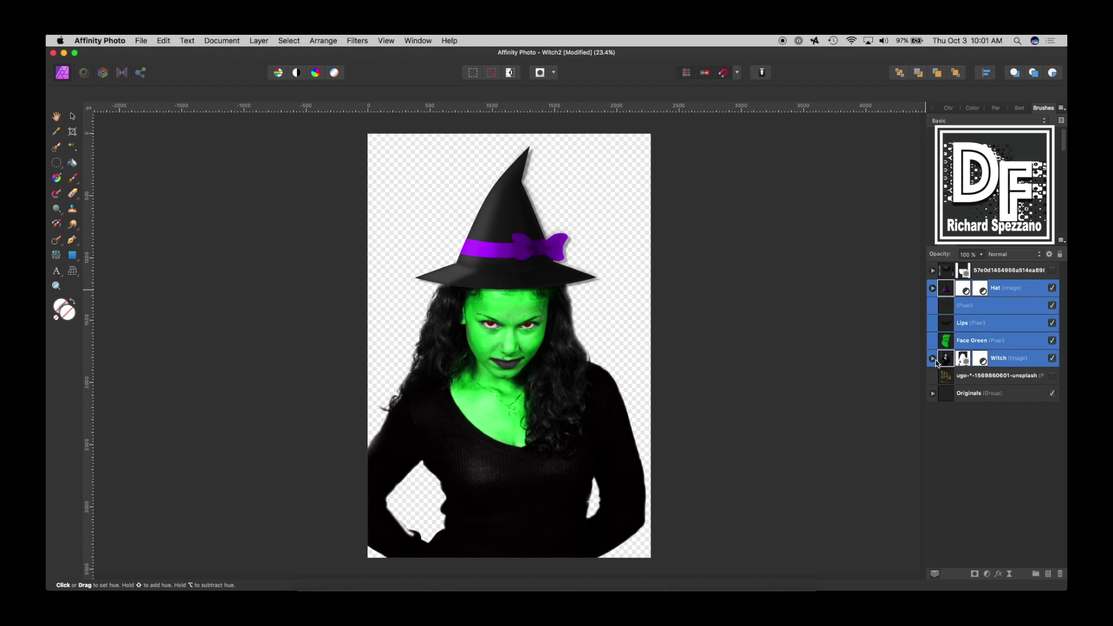
key("super+g")
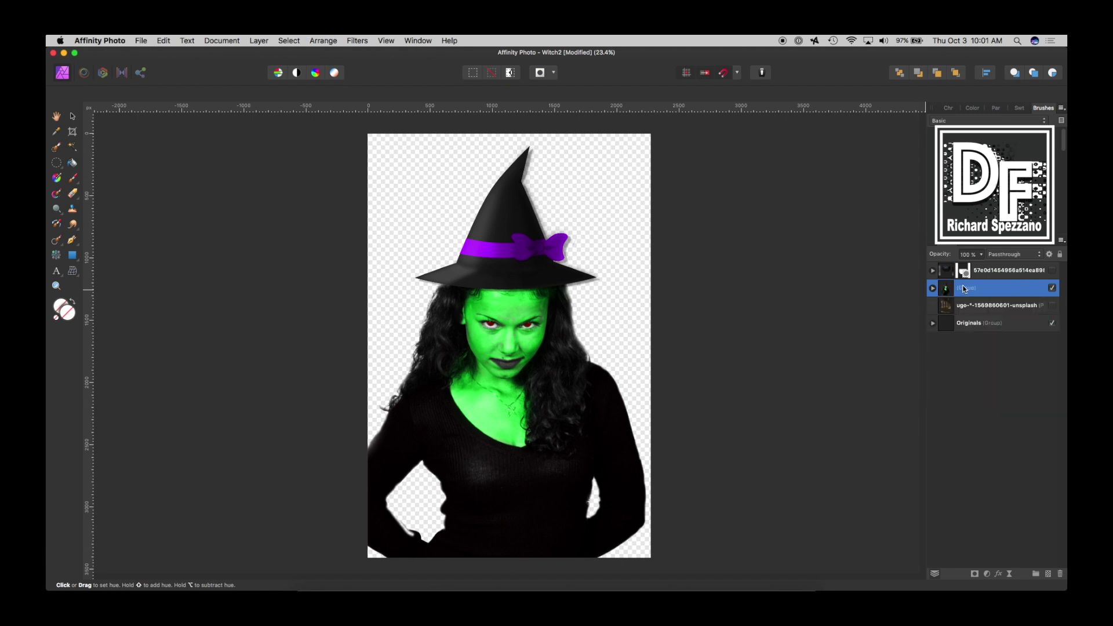
- Rename the new group containing the hat, face and woman layers as Witch
double_click(963, 287)
type("W")
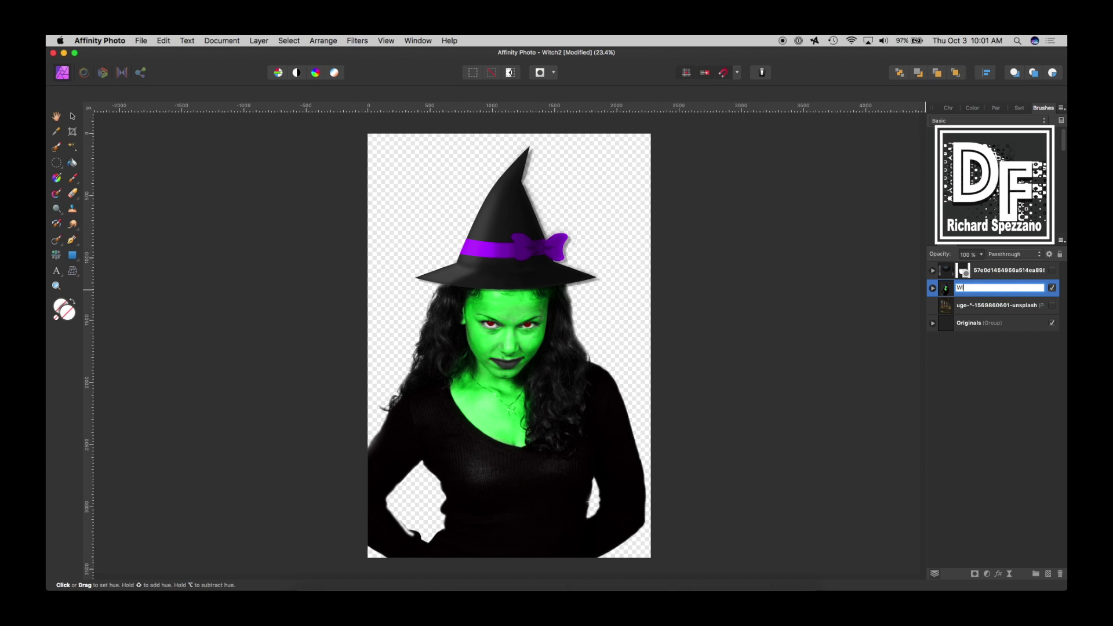
type("itch")
left_click(972, 407)
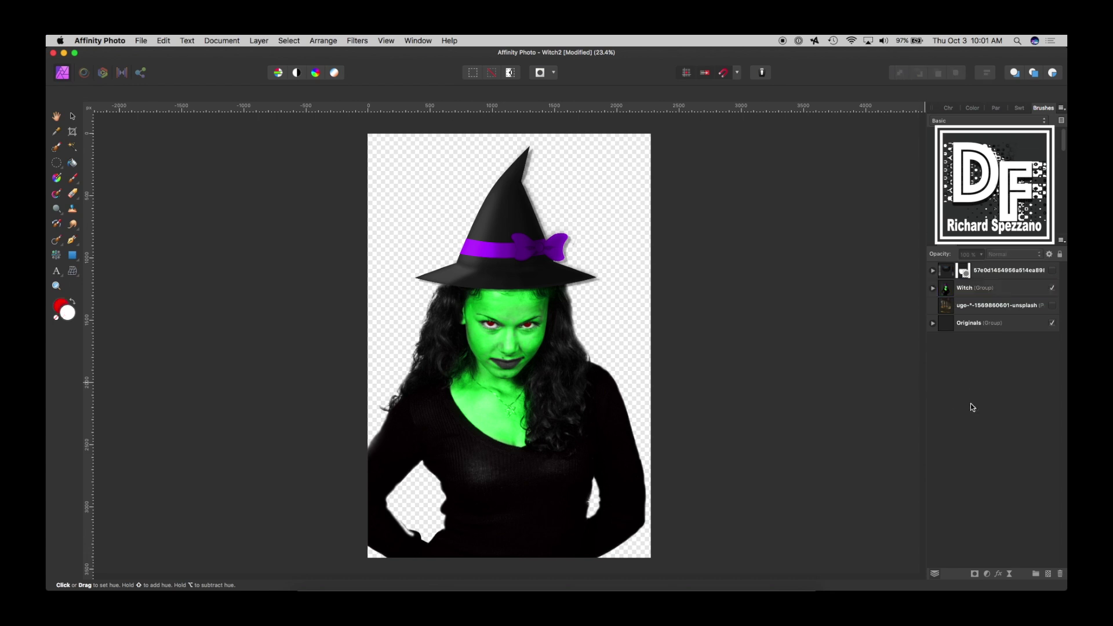
- Check the Witch group's visibility and show the forest photo layer behind it
left_click(1054, 288)
left_click(1053, 288)
left_click(1053, 306)
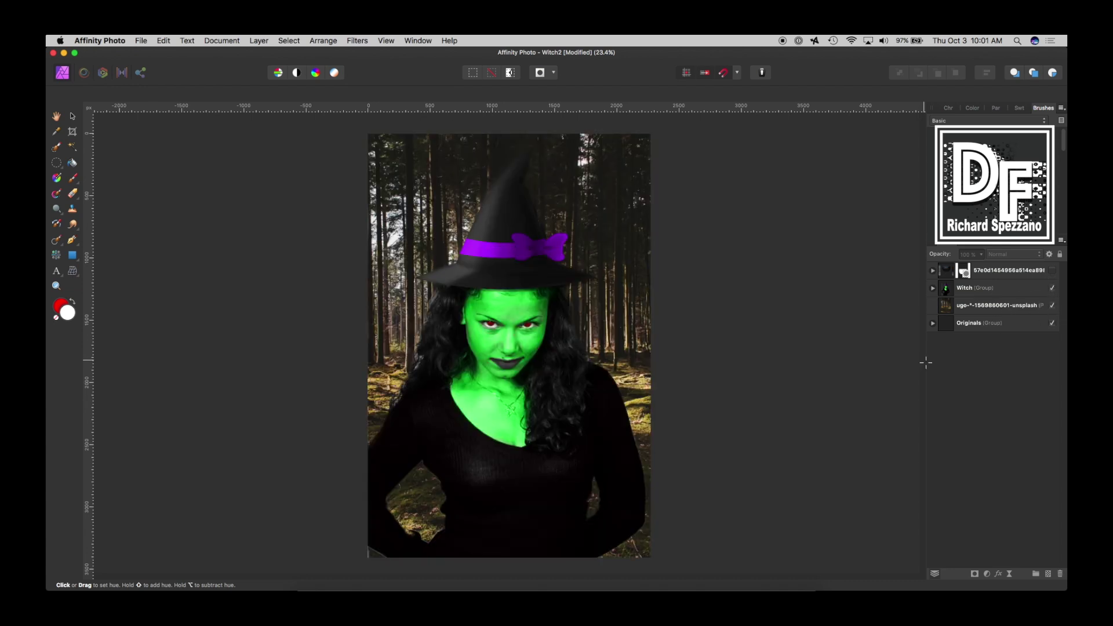
- Add a blue Color Overlay effect to the forest layer in Soft Light mode at about 34% opacity
left_click(949, 306)
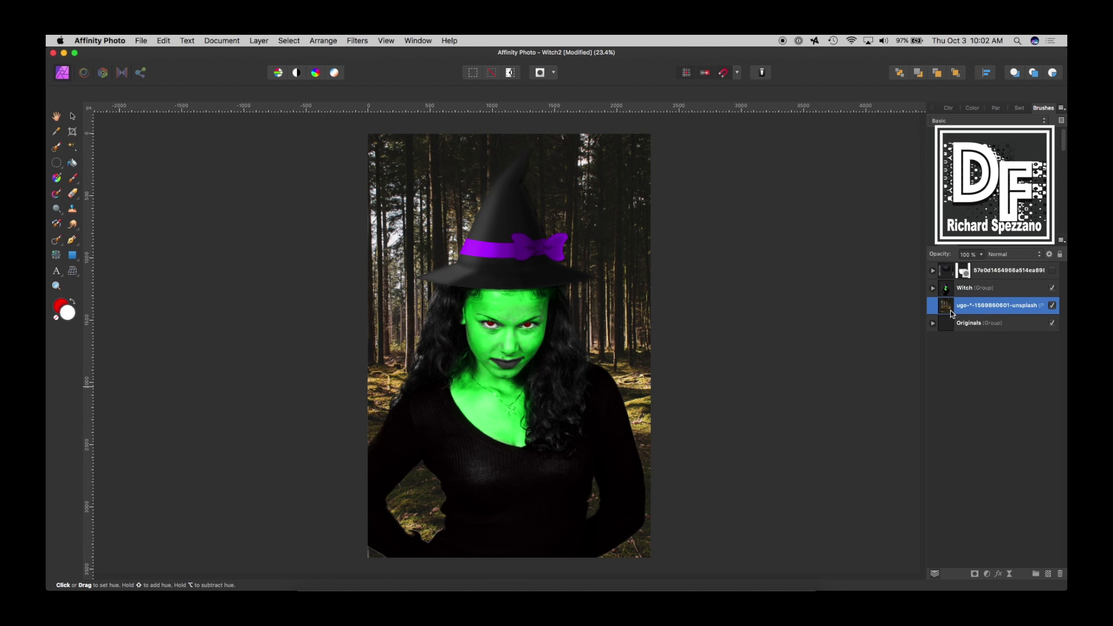
left_click(999, 573)
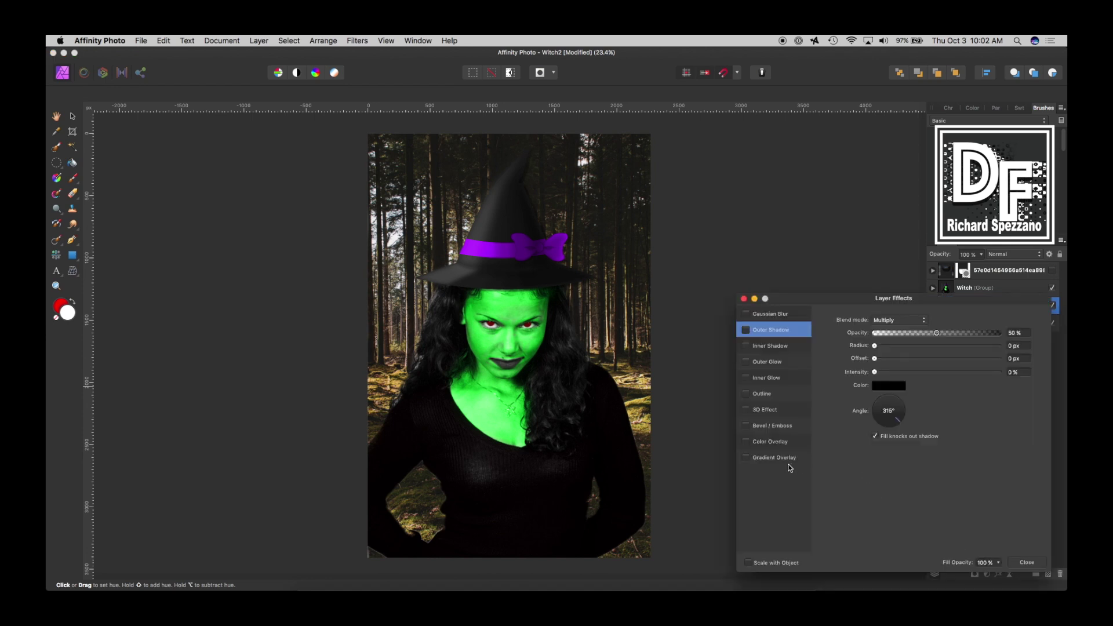
left_click(747, 442)
left_click(767, 442)
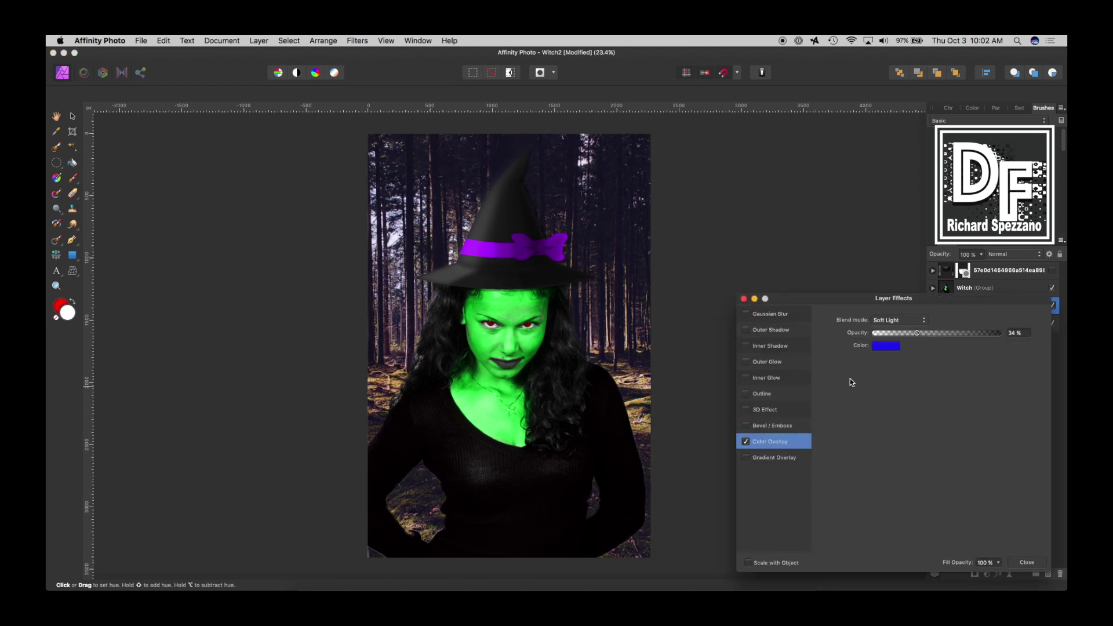
left_click(887, 346)
left_click(912, 392)
mouse_move(918, 334)
left_mouse_down()
mouse_move(951, 335)
mouse_move(907, 335)
mouse_move(1005, 330)
mouse_move(915, 335)
left_mouse_up()
left_click(745, 300)
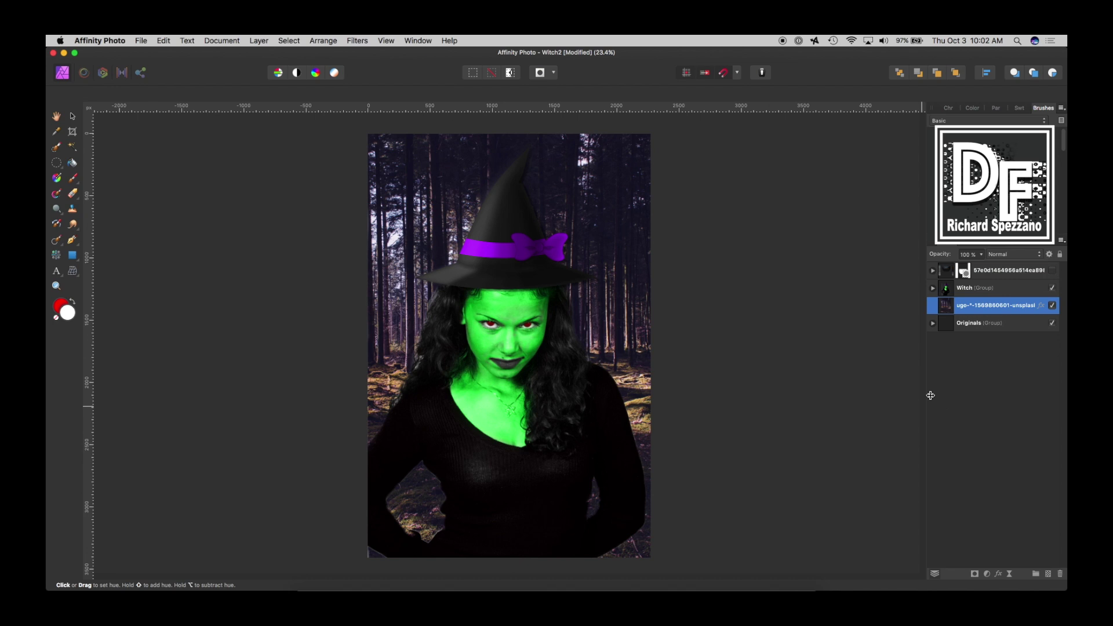
- Darken the forest layer with a nested Curves adjustment that pulls the midtones down, and collapse the layer
left_click(987, 576)
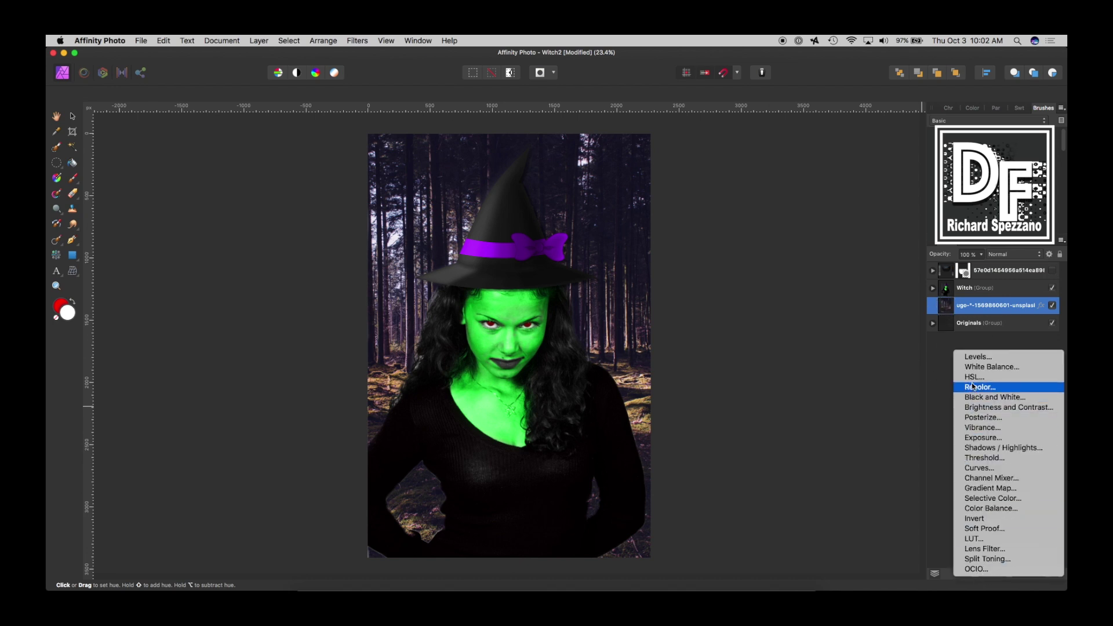
left_click(980, 468)
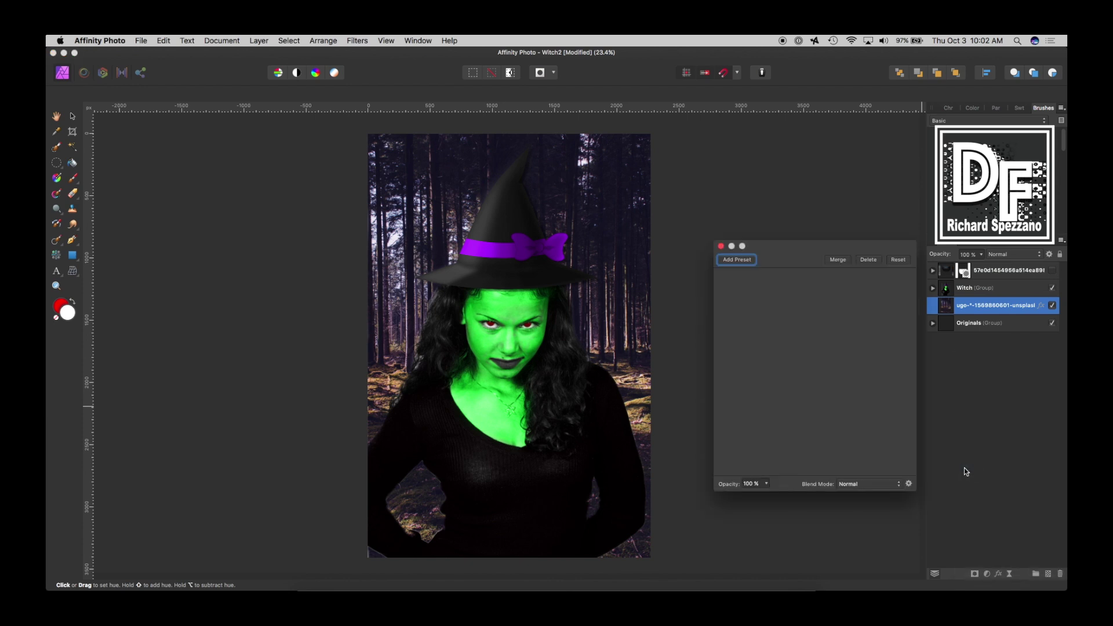
mouse_move(815, 349)
left_mouse_down()
mouse_move(823, 387)
mouse_move(840, 364)
mouse_move(824, 365)
left_mouse_up()
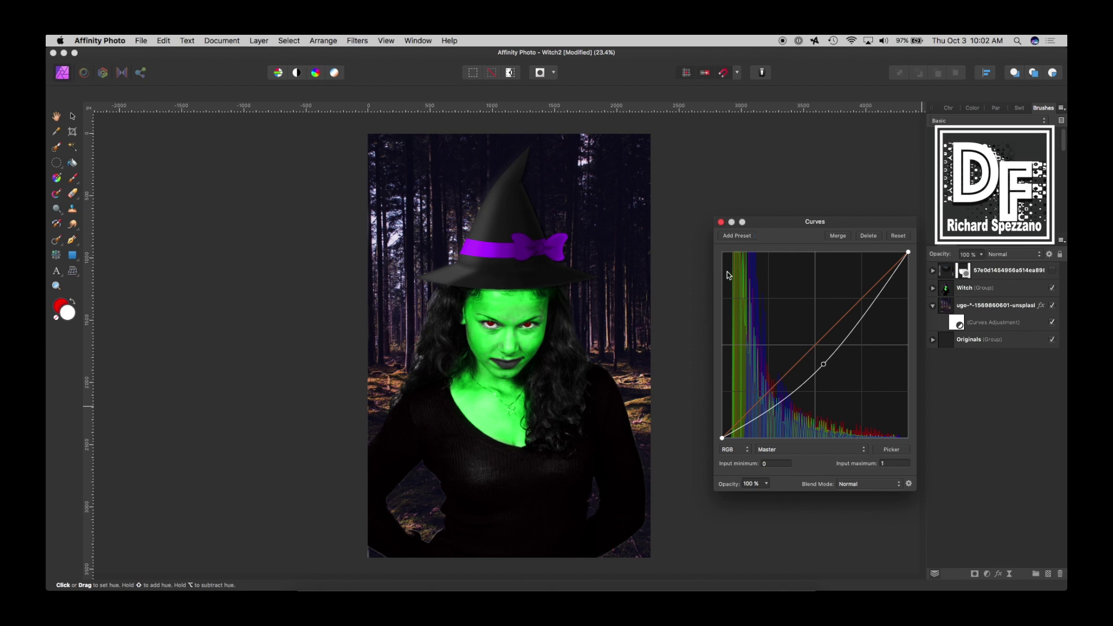
left_click(719, 222)
left_click(933, 305)
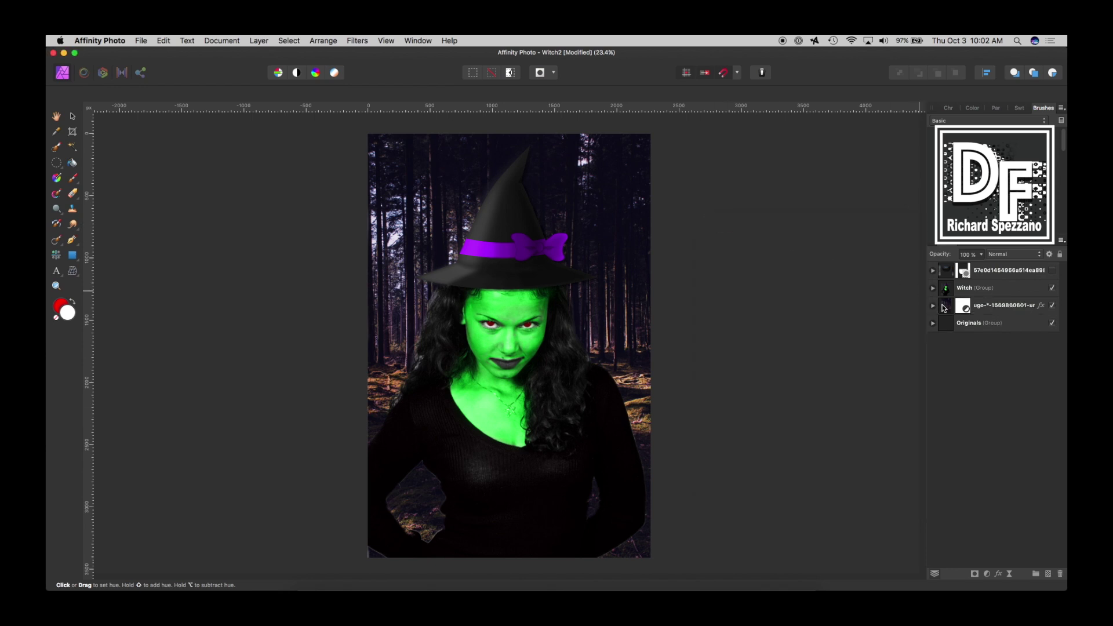
- Rename the forest photo layer as Forrest
left_click(988, 309)
double_click(986, 307)
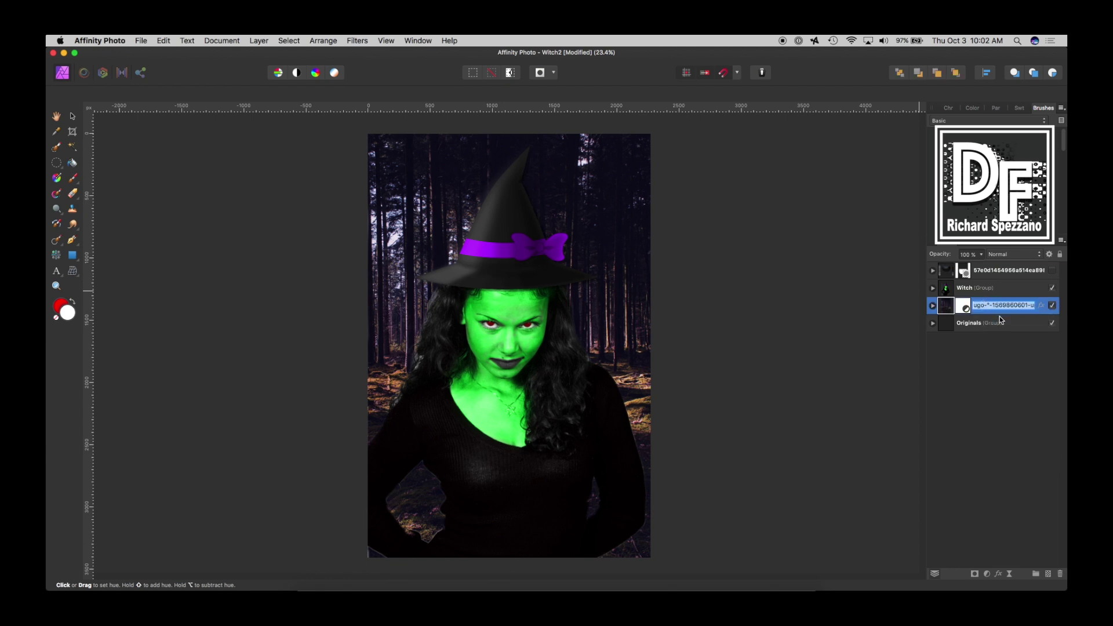
type("B")
key("BackSpace")
key("BackSpace")
type("Fo")
key("Return")
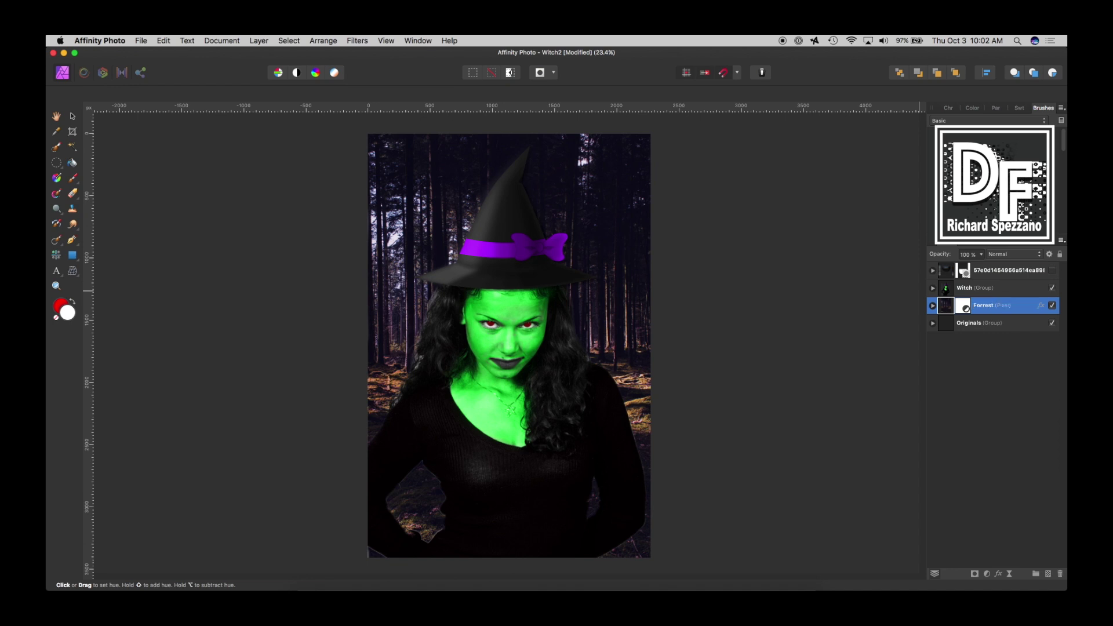
- Add a pixel layer above Forrest and paint white fog behind the witch with a soft 1177 px brush at 49% opacity
left_click(1049, 574)
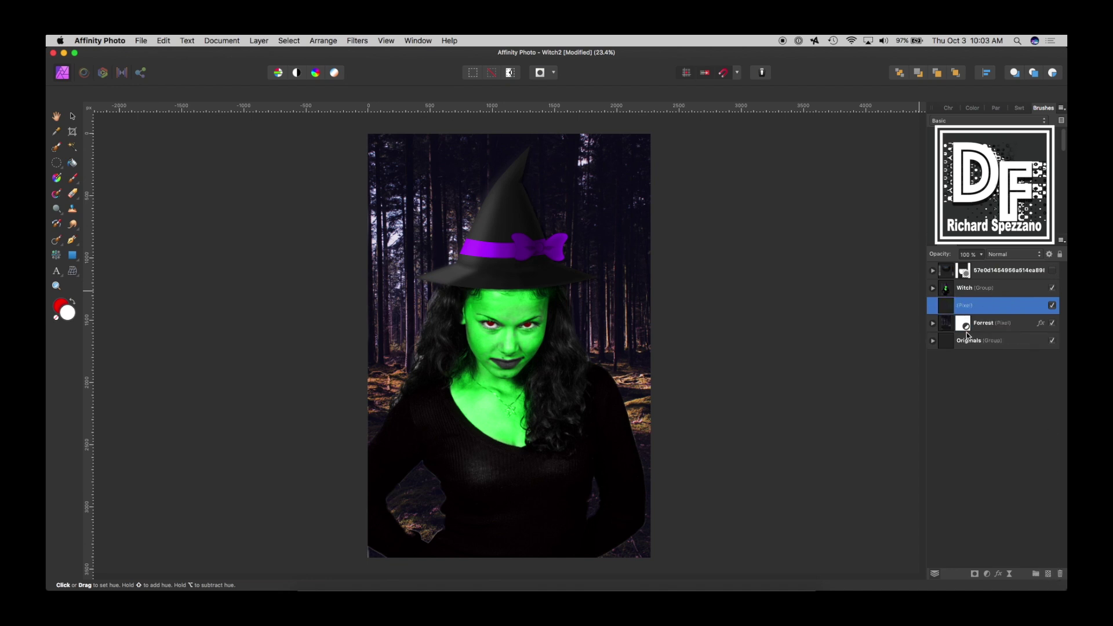
left_click(72, 178)
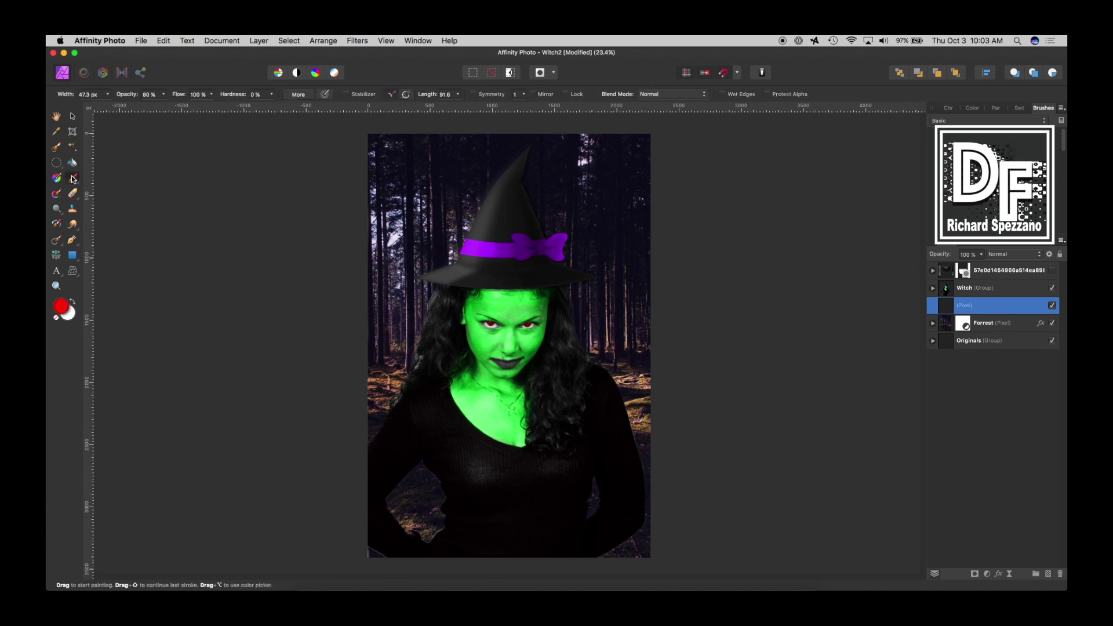
left_click(165, 97)
left_click(130, 108)
left_click_drag(133, 108, 137, 108)
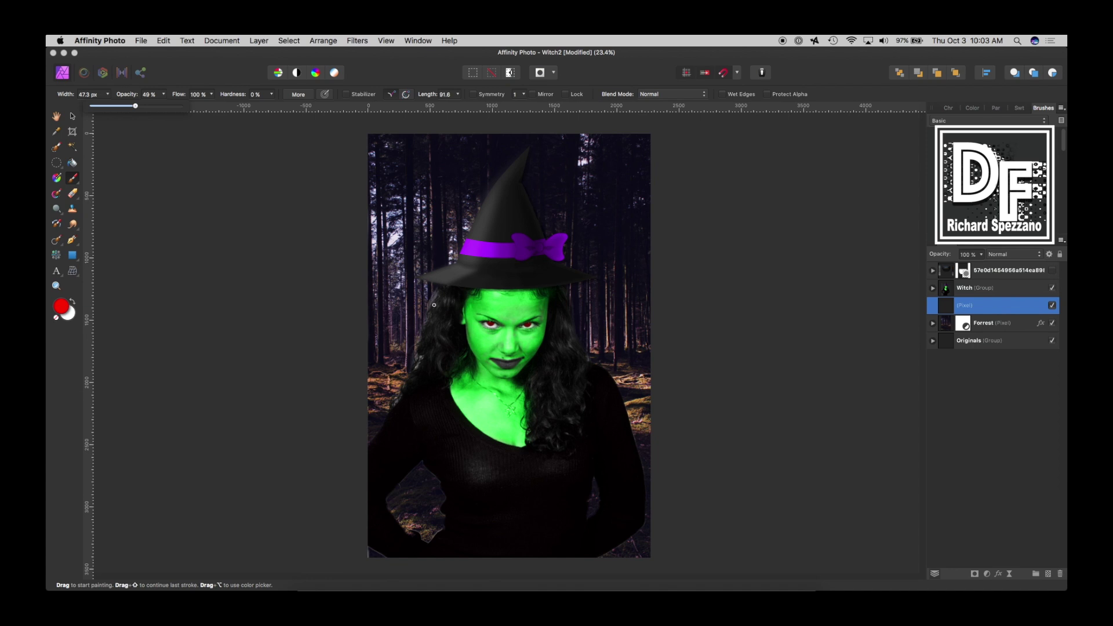
left_click(69, 311)
left_click(377, 319)
mouse_move(371, 328)
left_mouse_down()
mouse_move(384, 377)
mouse_move(400, 345)
mouse_move(425, 333)
mouse_move(399, 318)
mouse_move(465, 323)
left_mouse_up()
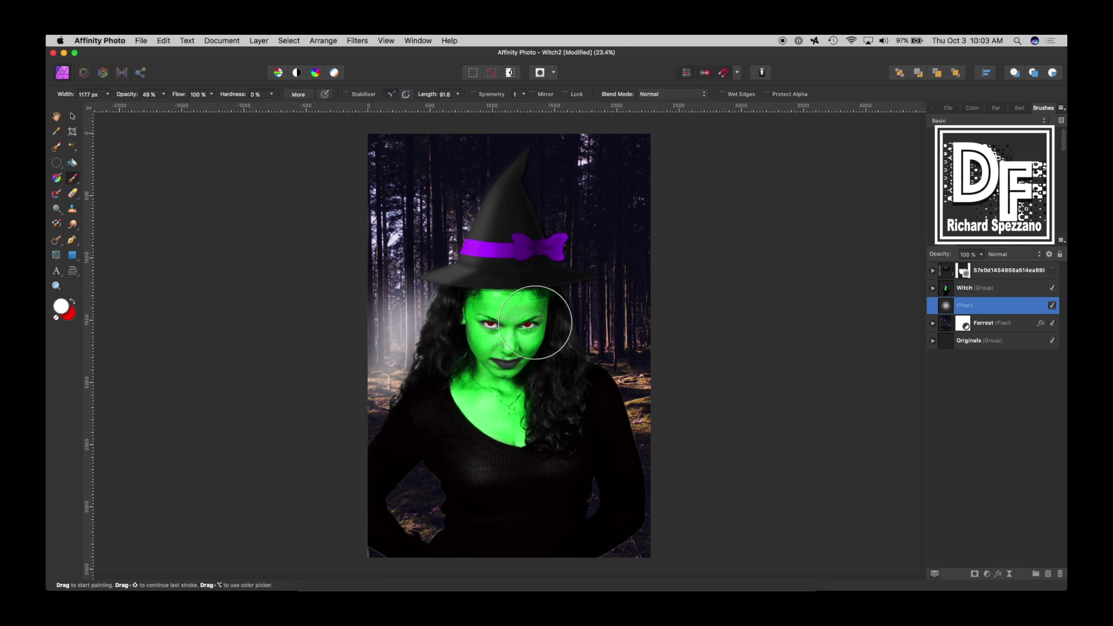
mouse_move(572, 310)
left_mouse_down()
mouse_move(639, 391)
mouse_move(648, 351)
mouse_move(607, 290)
mouse_move(626, 280)
mouse_move(358, 258)
mouse_move(390, 259)
left_mouse_up()
left_click(615, 269)
mouse_move(556, 248)
left_mouse_down()
mouse_move(569, 248)
mouse_move(448, 248)
left_mouse_up()
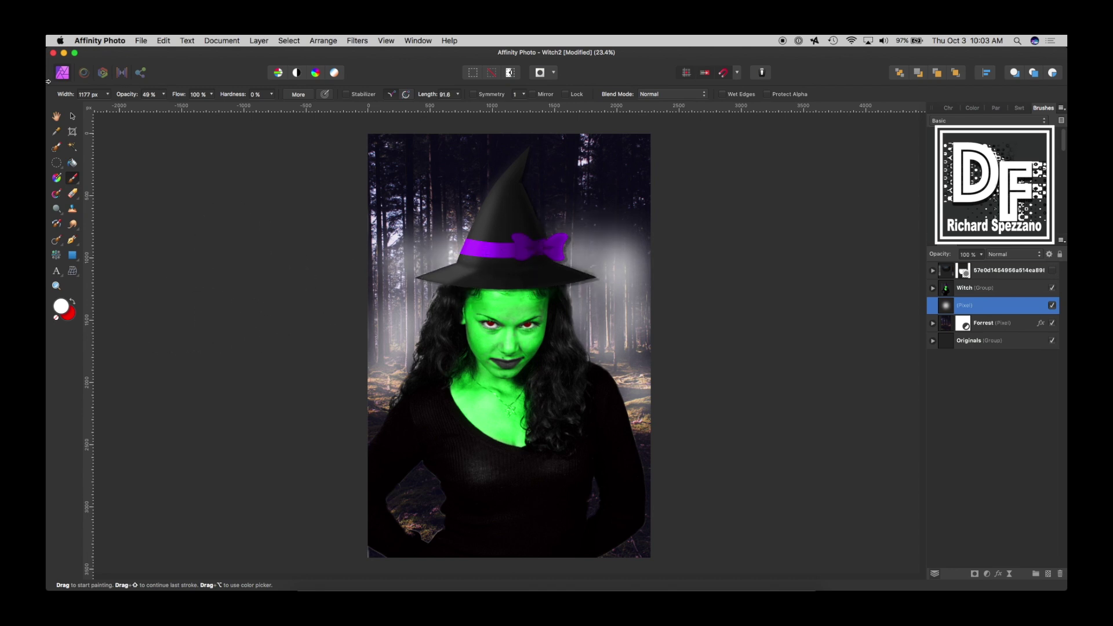
- Apply a live Gaussian Blur with a 21.2 px radius to the fog layer
key("v")
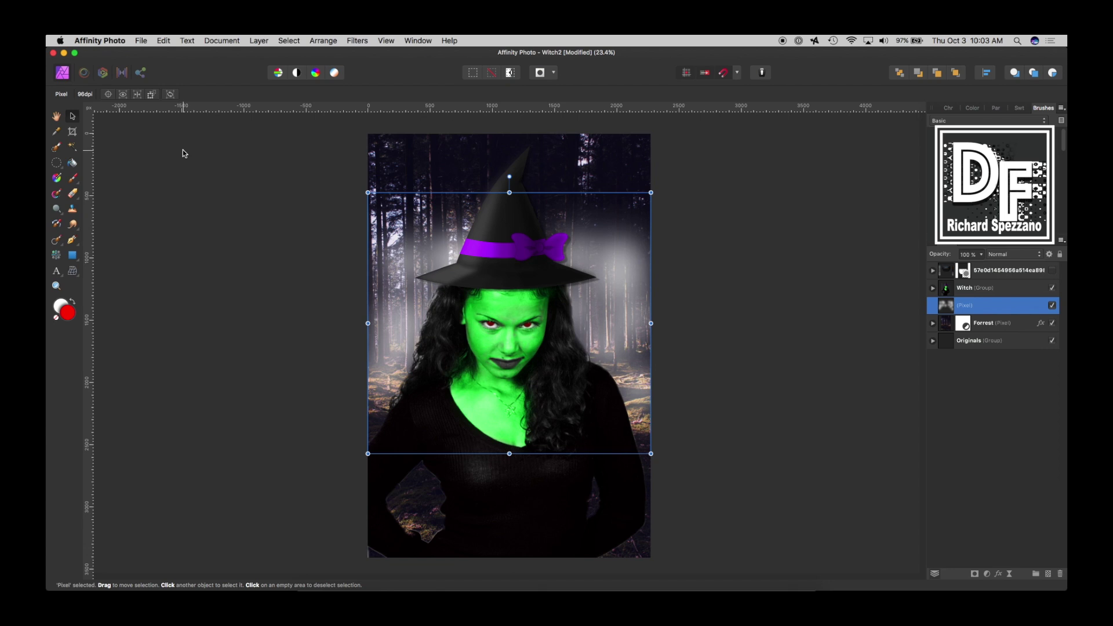
left_click(1010, 577)
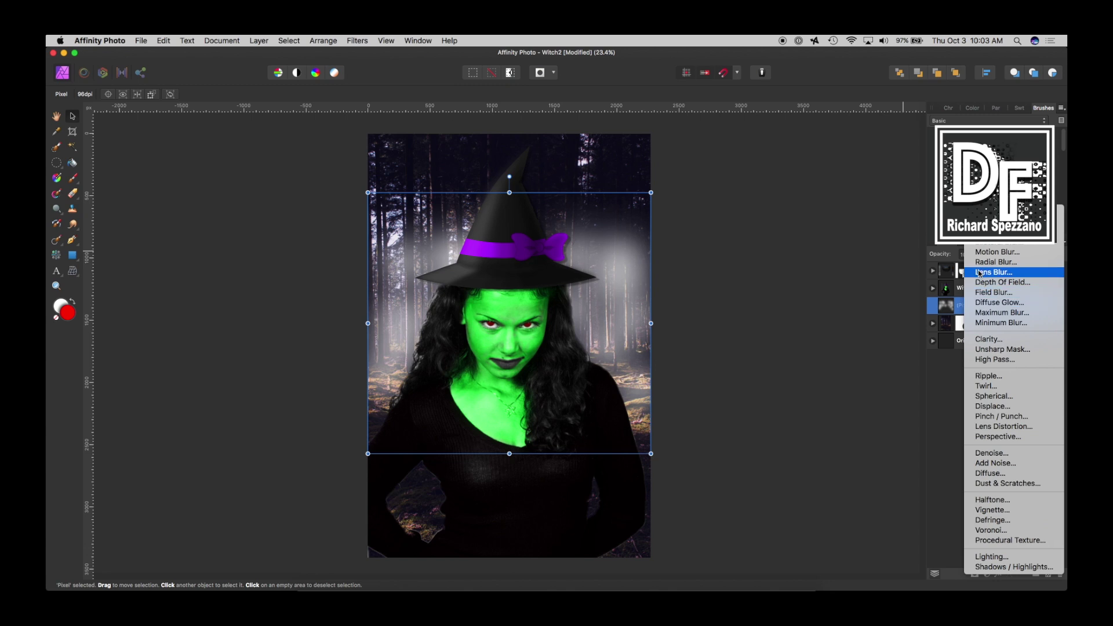
left_click(997, 301)
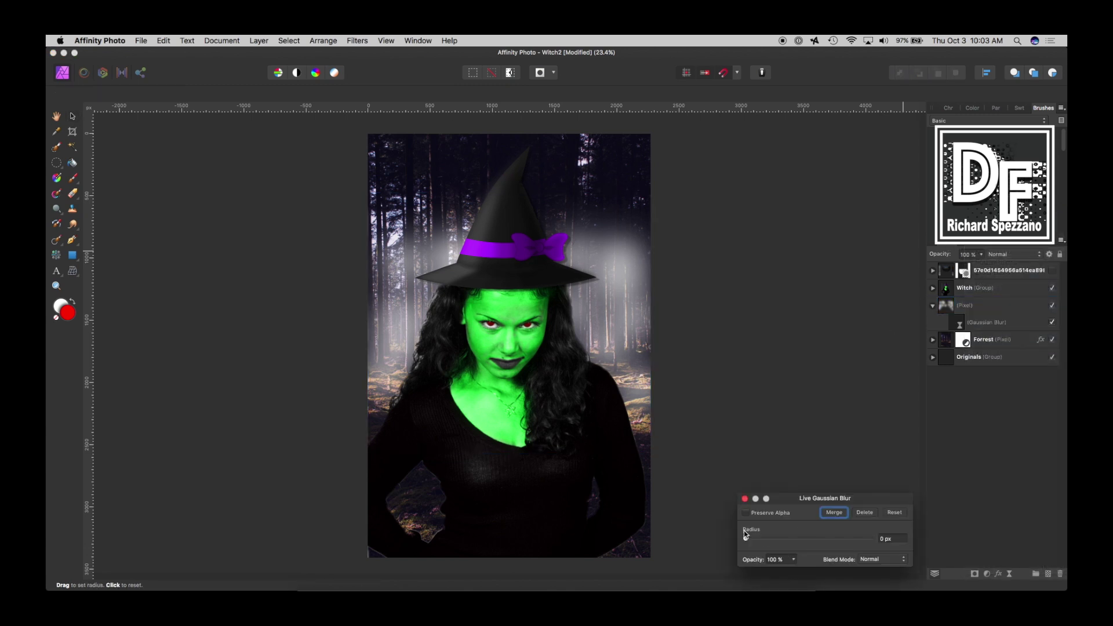
left_click_drag(746, 537, 816, 534)
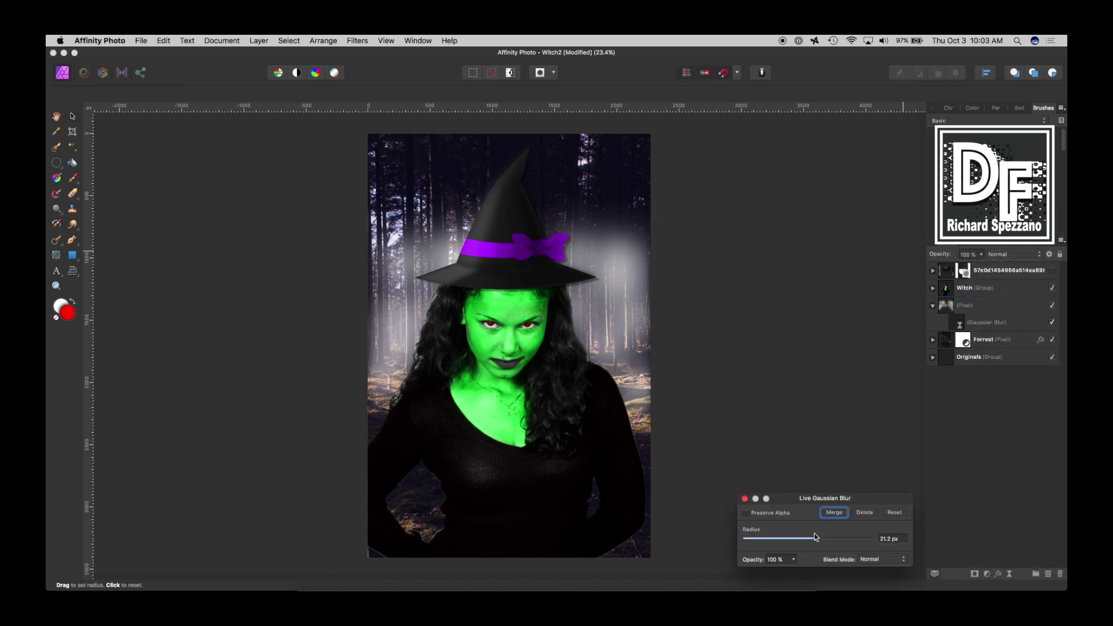
left_click(745, 499)
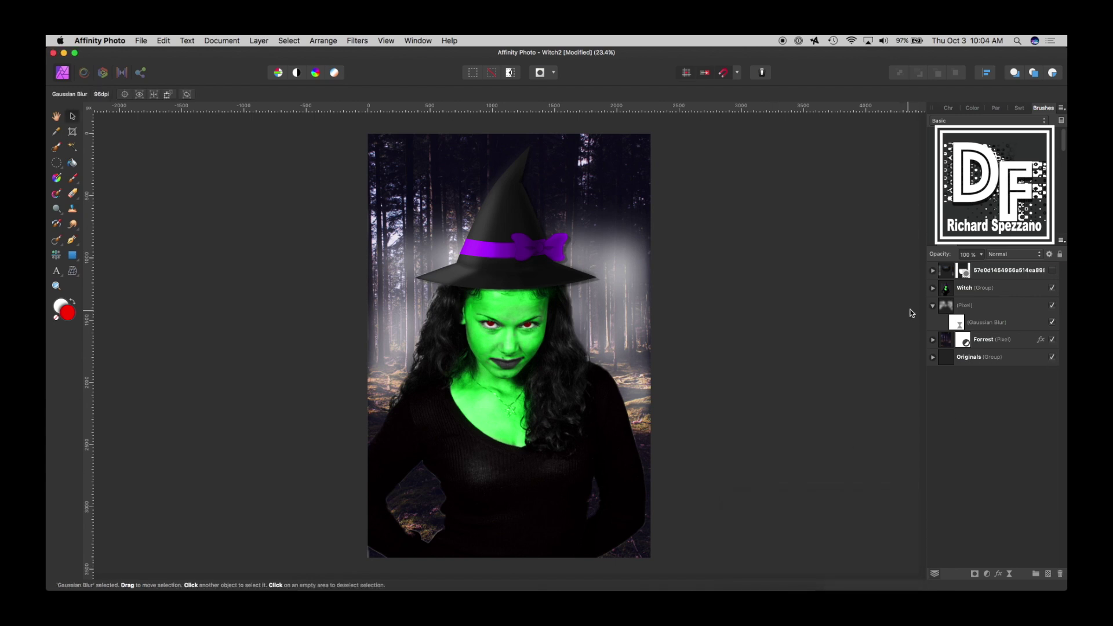
- Lower the fog layer's opacity to 49%
left_click(942, 308)
left_click_drag(948, 256, 919, 254)
left_click(889, 320)
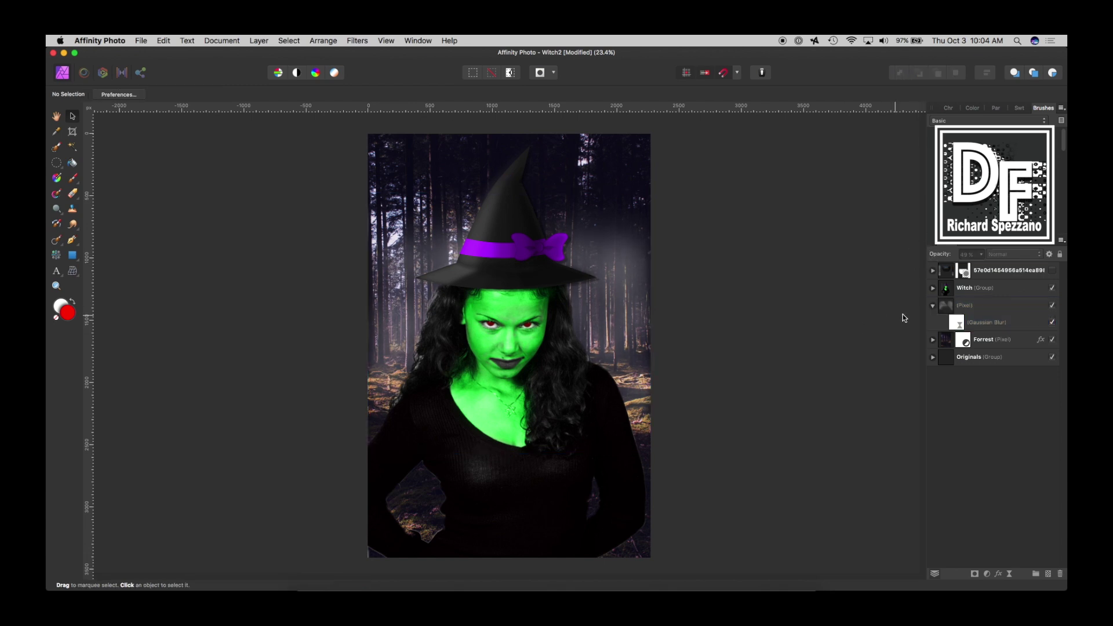
- Group the fog and Forrest layers and name the group Background
left_click(944, 308)
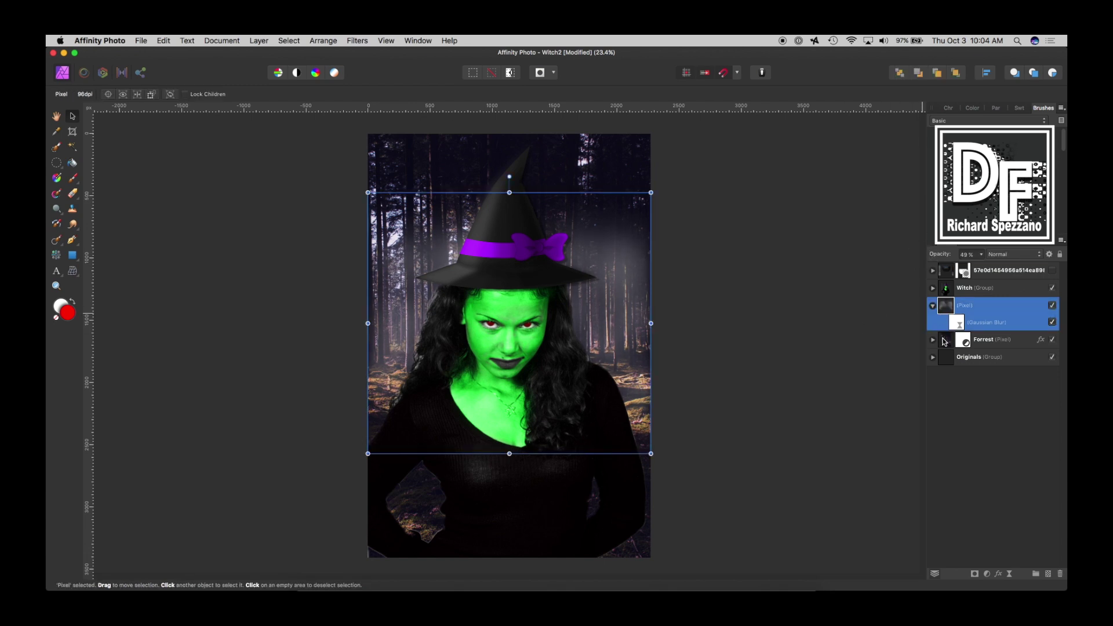
left_click(944, 342, "shift")
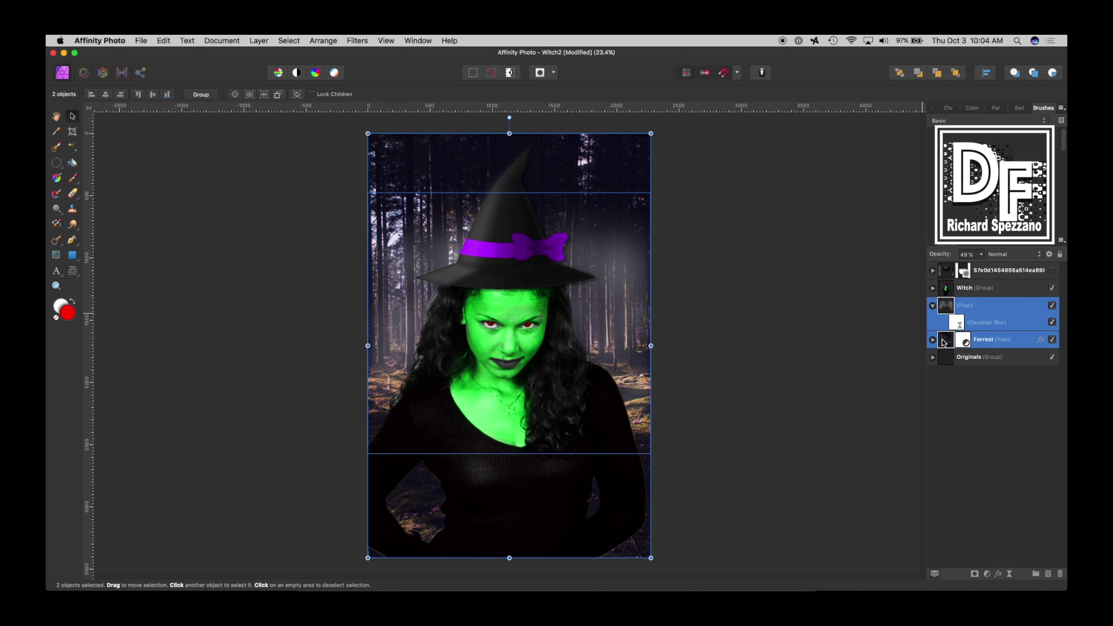
key("super+g")
double_click(962, 308)
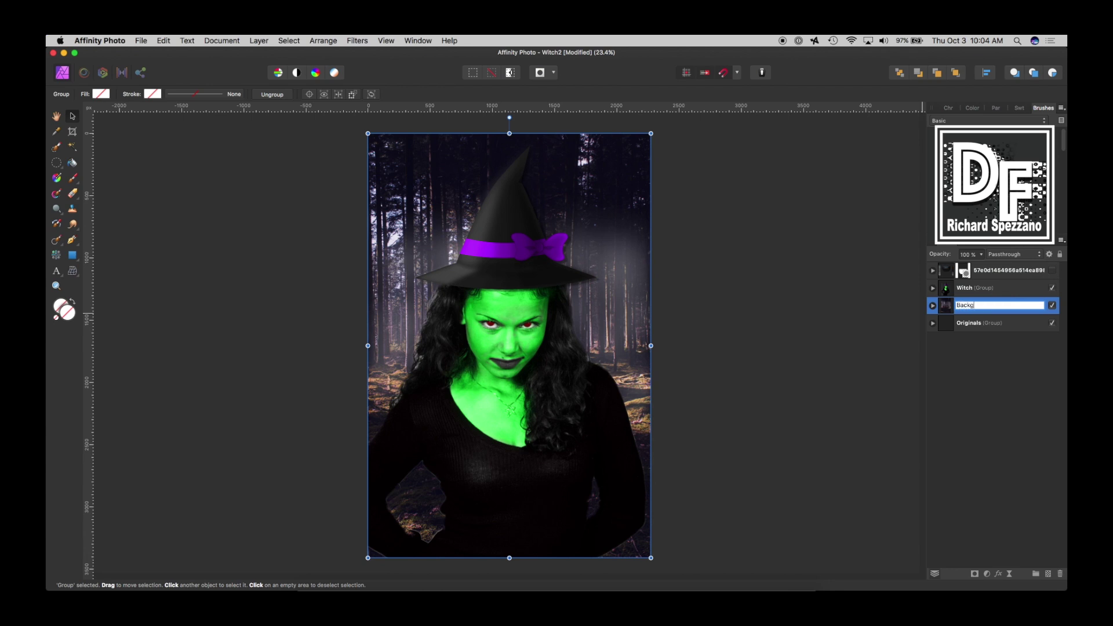
left_click(977, 409)
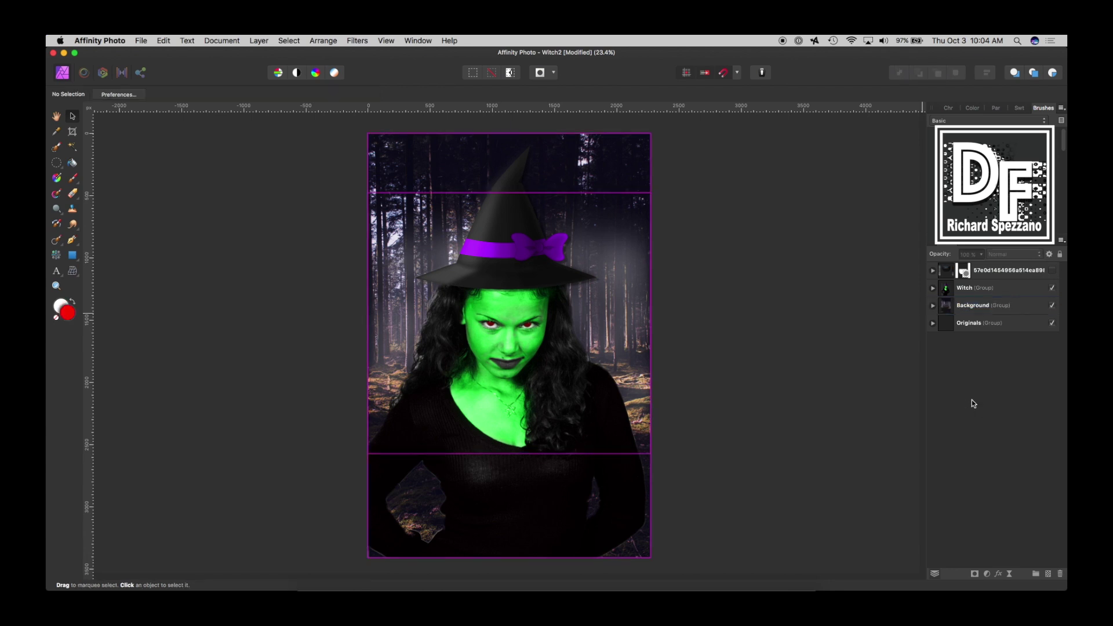
- Preview the cauldron cutout, and examine its original photo in the Originals group with the Witch and Background groups hidden
left_click(1053, 271)
left_click(1052, 271)
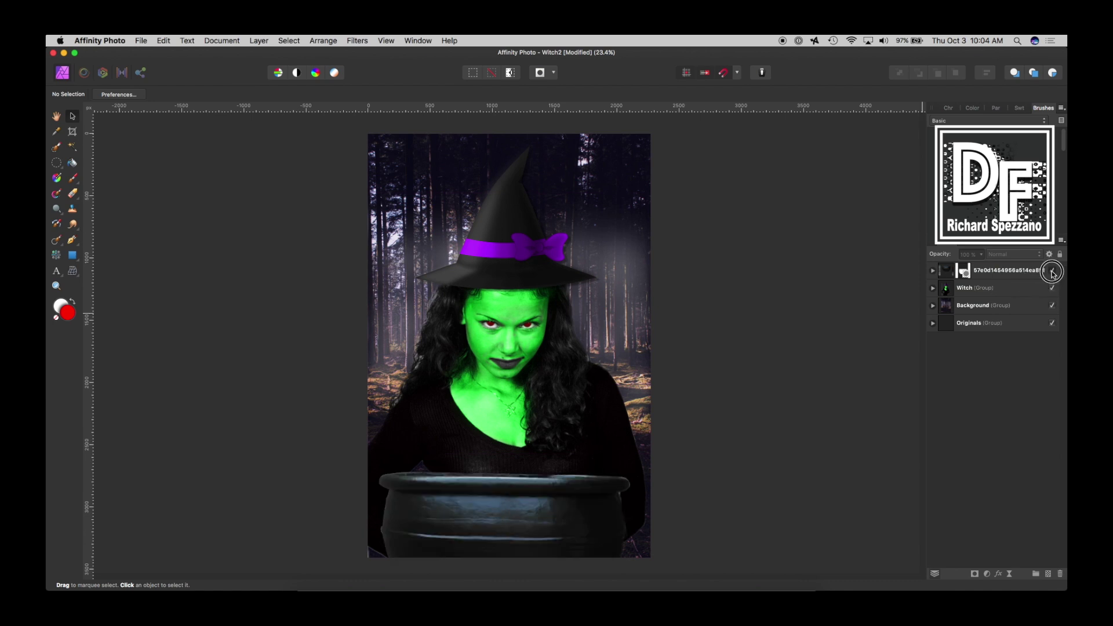
left_click(932, 324)
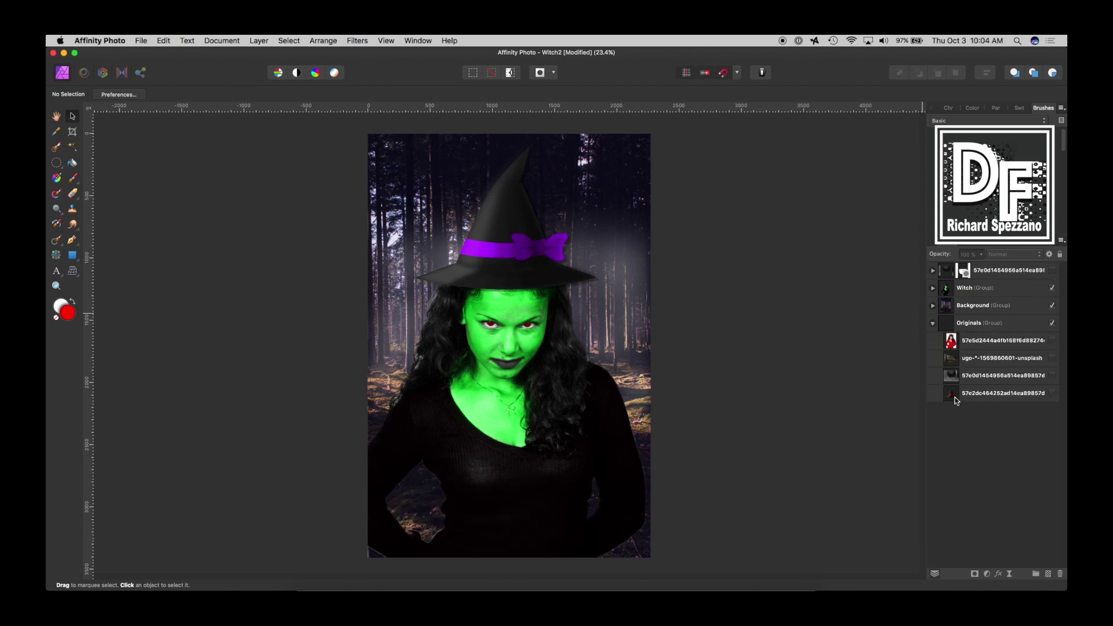
left_click(1053, 288)
left_click(1052, 305)
left_click(1053, 323)
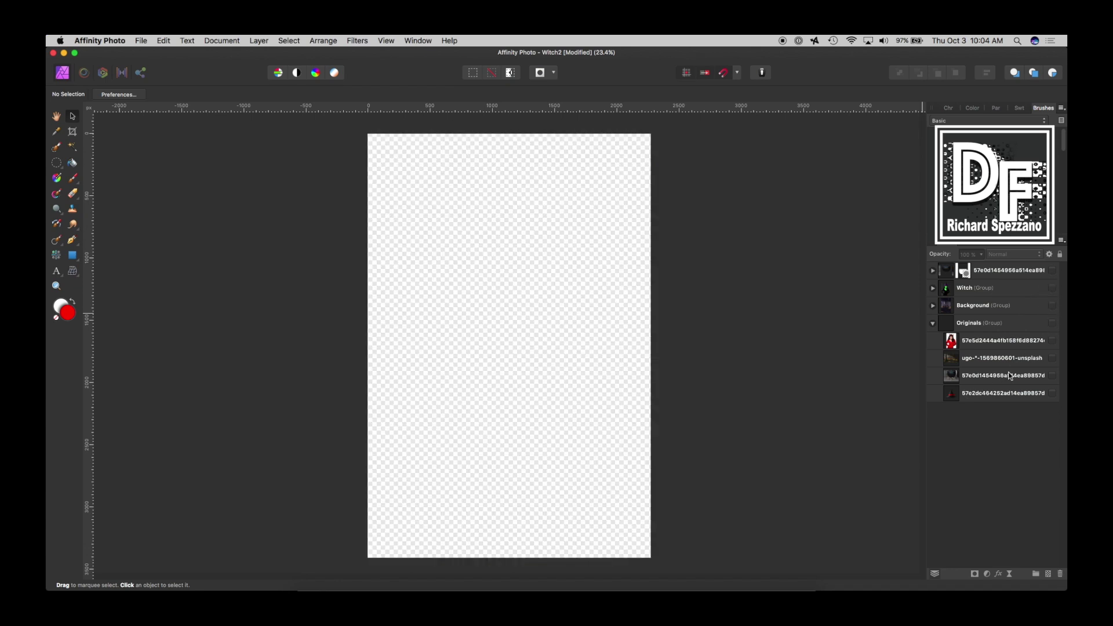
left_click(1052, 376)
left_click(1052, 323)
left_click(1053, 323)
left_click(932, 323)
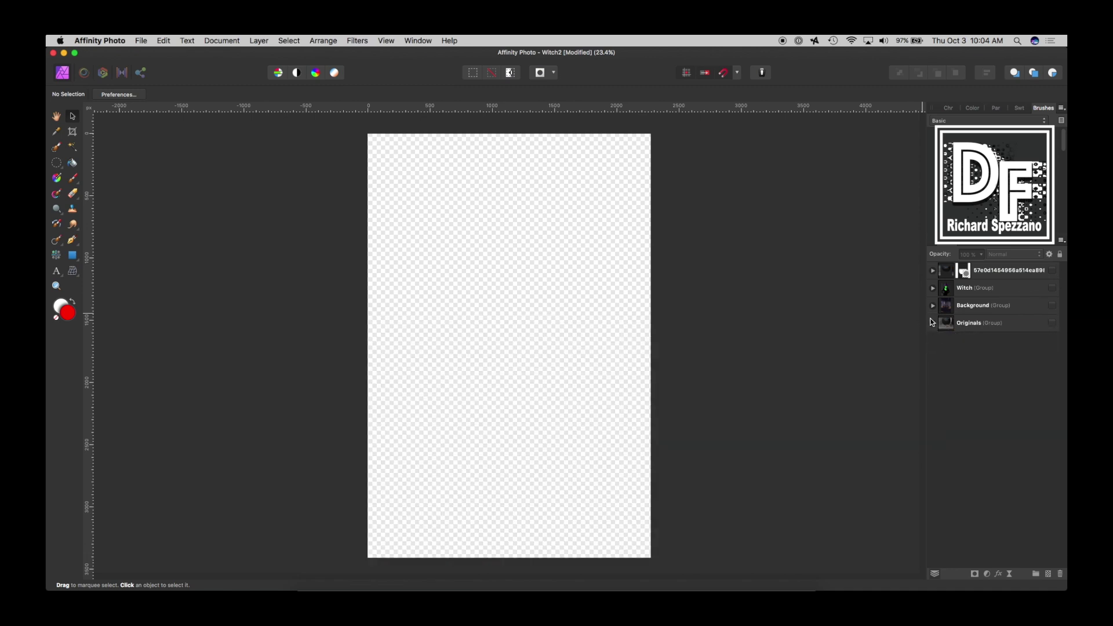
- Show the Witch, Background and Originals groups and the cauldron layer again
left_click(1052, 288)
left_click(1052, 323)
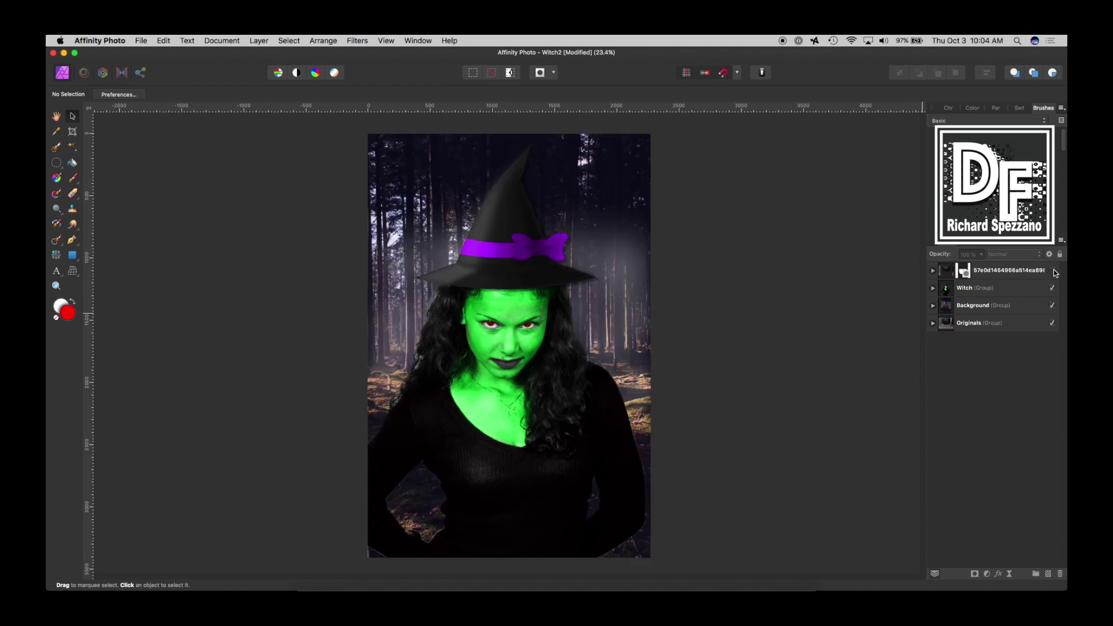
left_click(1053, 270)
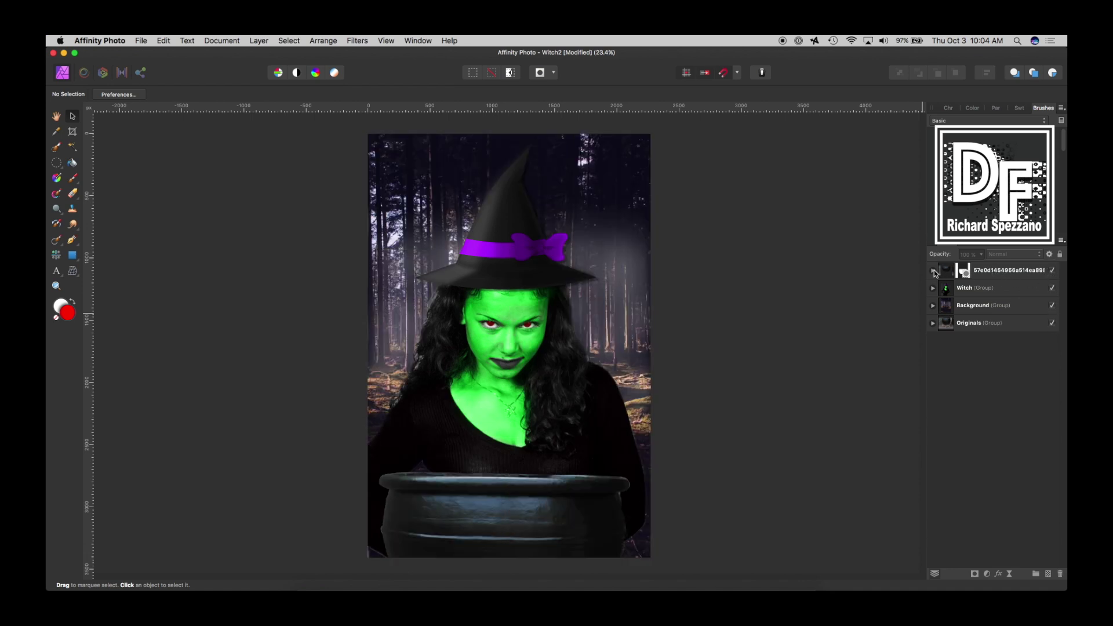
- Examine the cauldron layer's mask by switching it off and on again, and leave the layer collapsed and deselected
left_click(934, 271)
left_click(1052, 289)
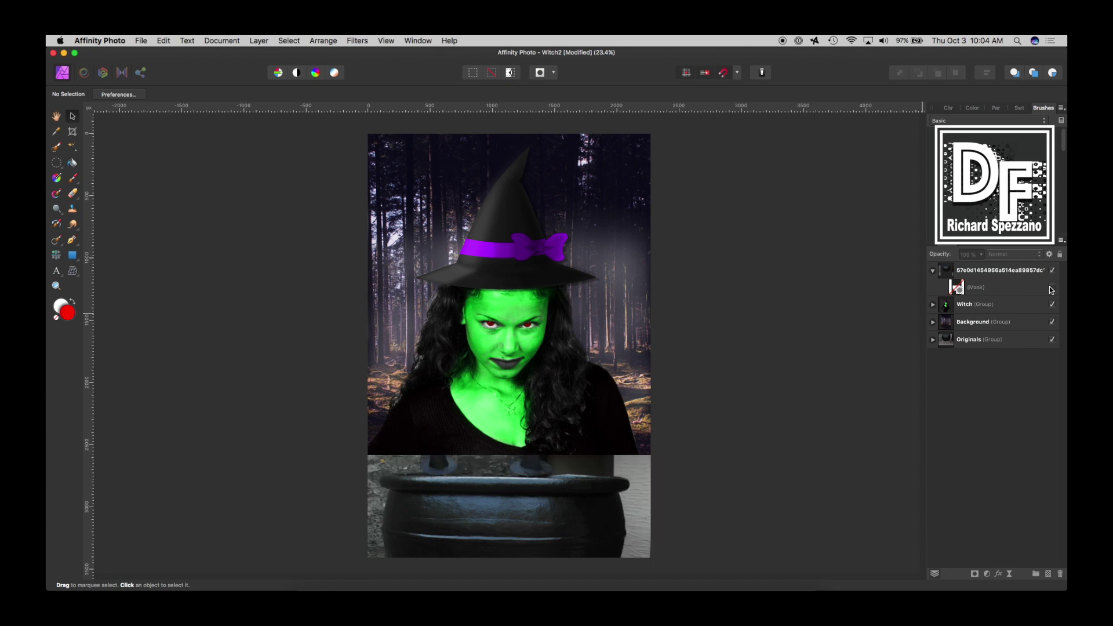
left_click(1052, 288)
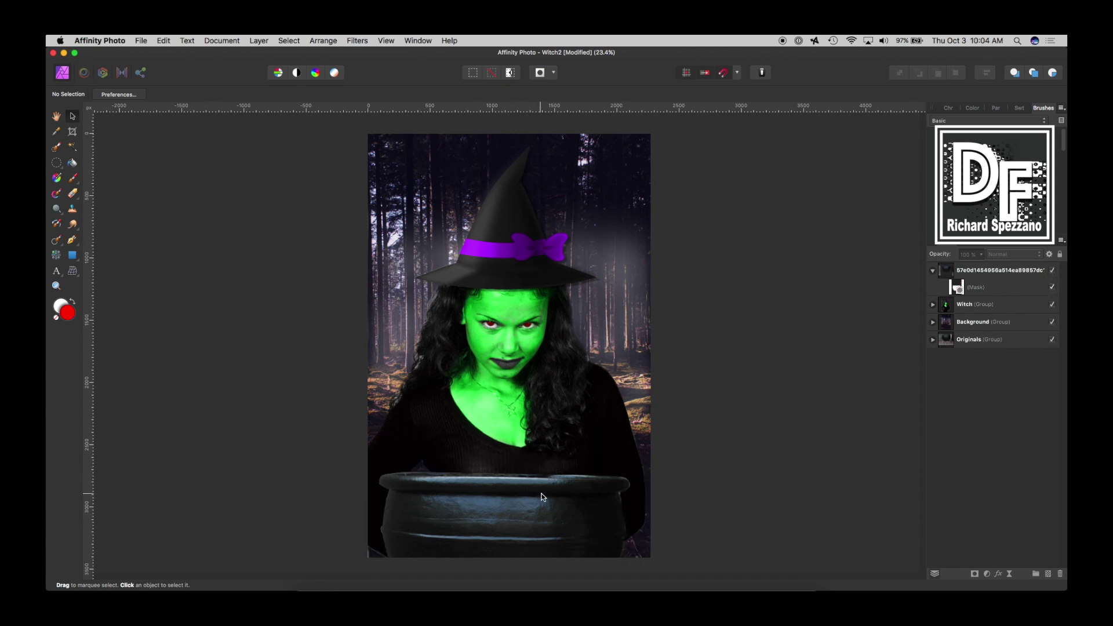
left_click(944, 273)
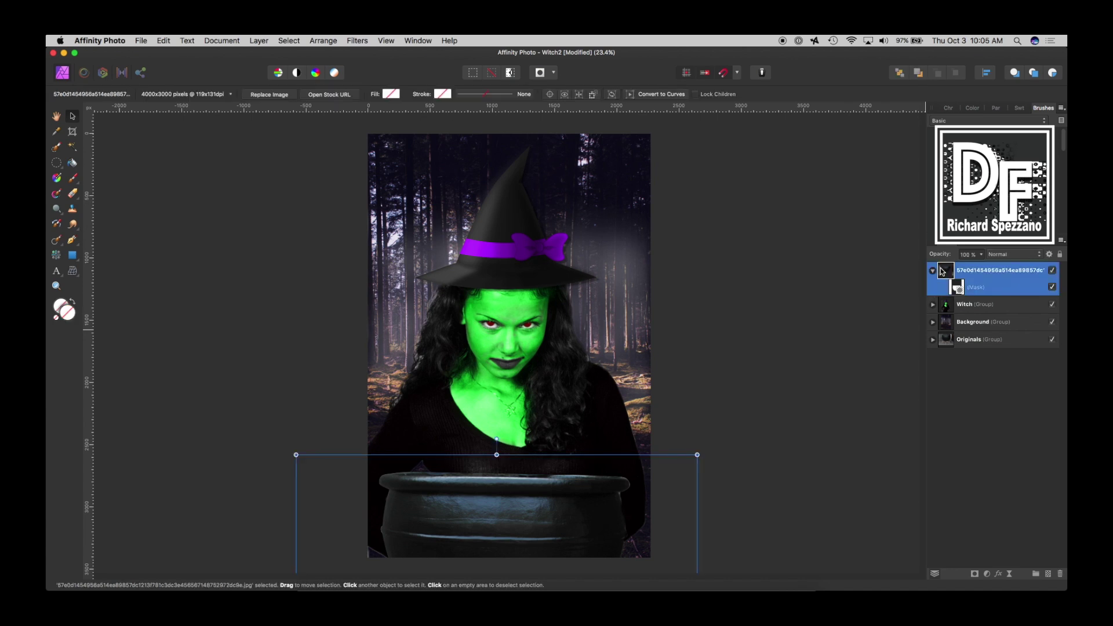
left_click(933, 271)
key("super+d")
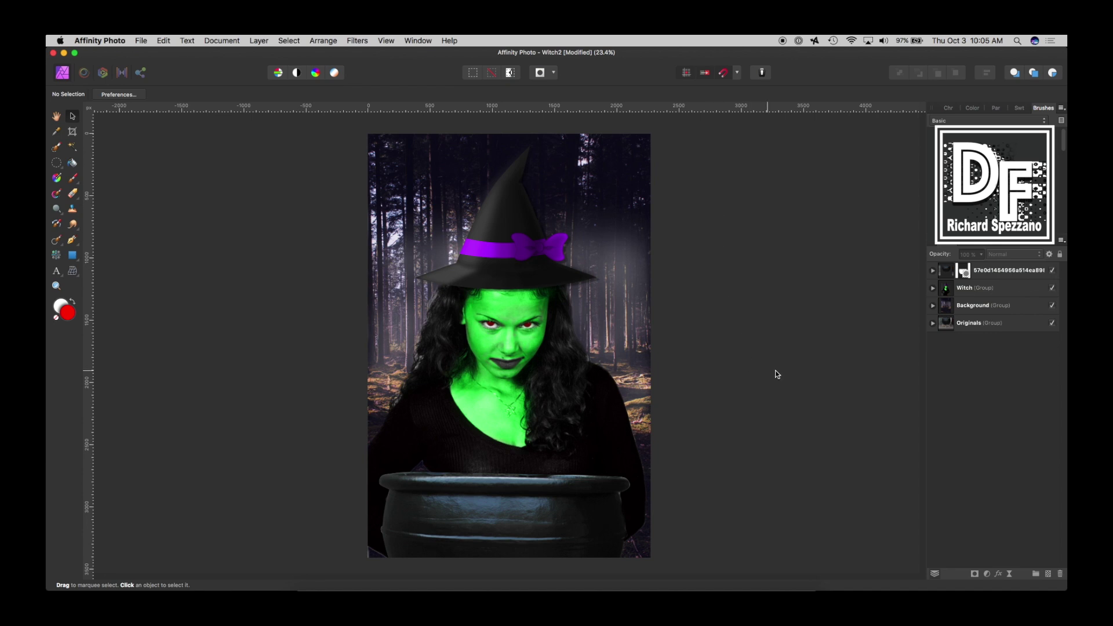
- Add a pixel layer above the cauldron and paint soft white steam over its rim with the Paint Brush at 49% opacity
left_click(1049, 574)
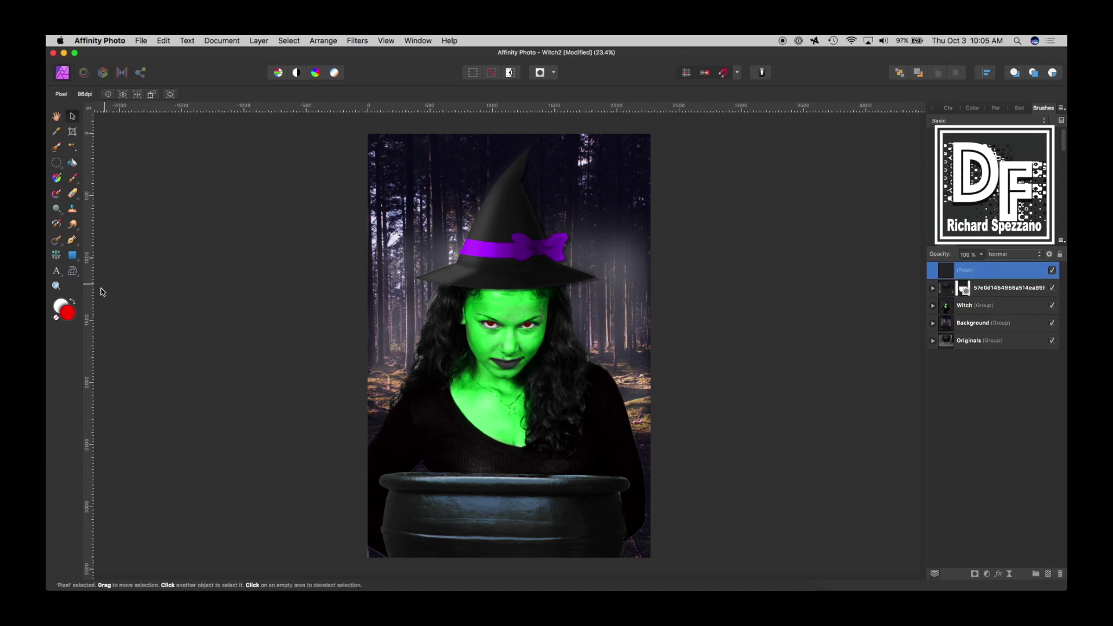
left_click(74, 179)
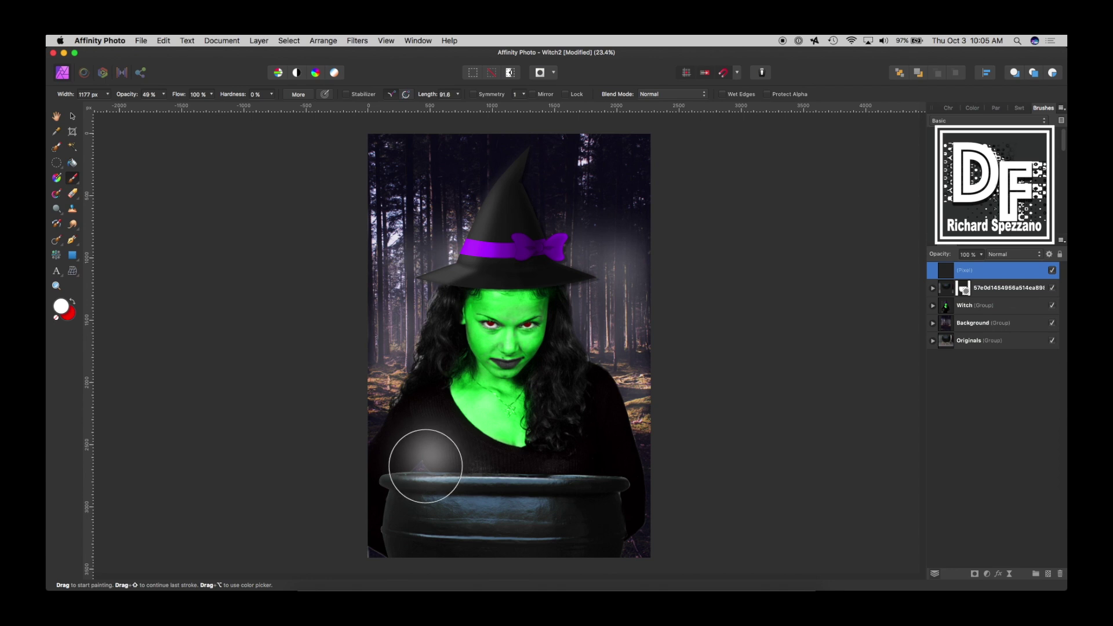
mouse_move(427, 467)
left_mouse_down()
mouse_move(443, 438)
mouse_move(462, 470)
mouse_move(527, 421)
mouse_move(540, 488)
mouse_move(519, 482)
mouse_move(503, 379)
mouse_move(581, 495)
mouse_move(558, 489)
mouse_move(620, 417)
mouse_move(579, 479)
mouse_move(576, 385)
mouse_move(574, 458)
left_mouse_up()
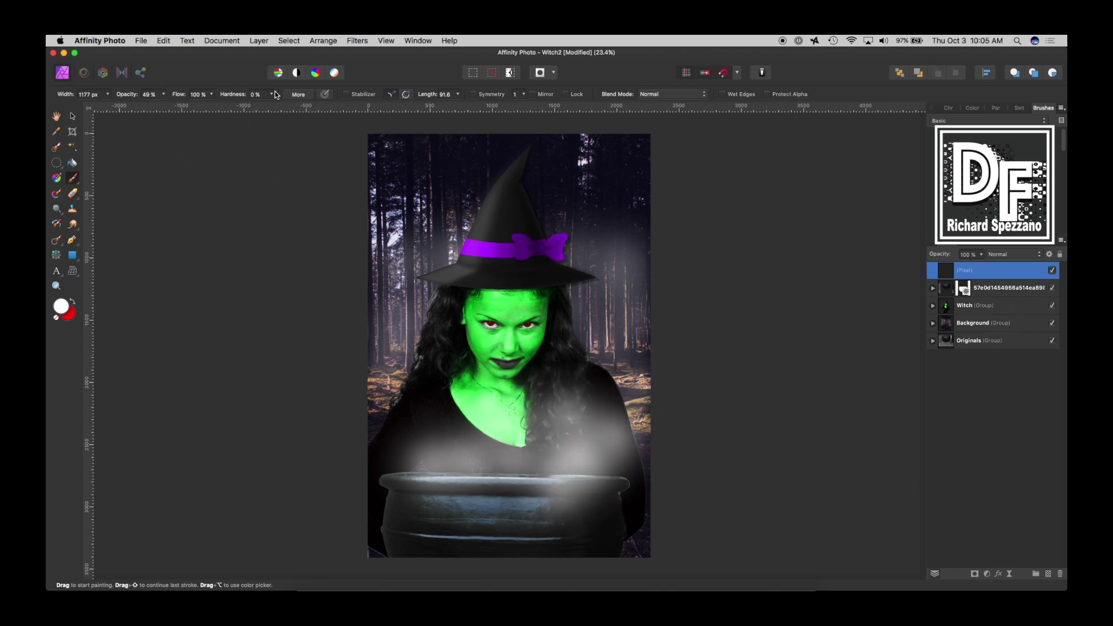
mouse_move(353, 400)
left_mouse_down()
mouse_move(444, 422)
mouse_move(494, 450)
mouse_move(444, 385)
mouse_move(419, 448)
mouse_move(401, 412)
mouse_move(529, 436)
mouse_move(589, 370)
mouse_move(622, 476)
mouse_move(614, 371)
mouse_move(493, 471)
left_mouse_up()
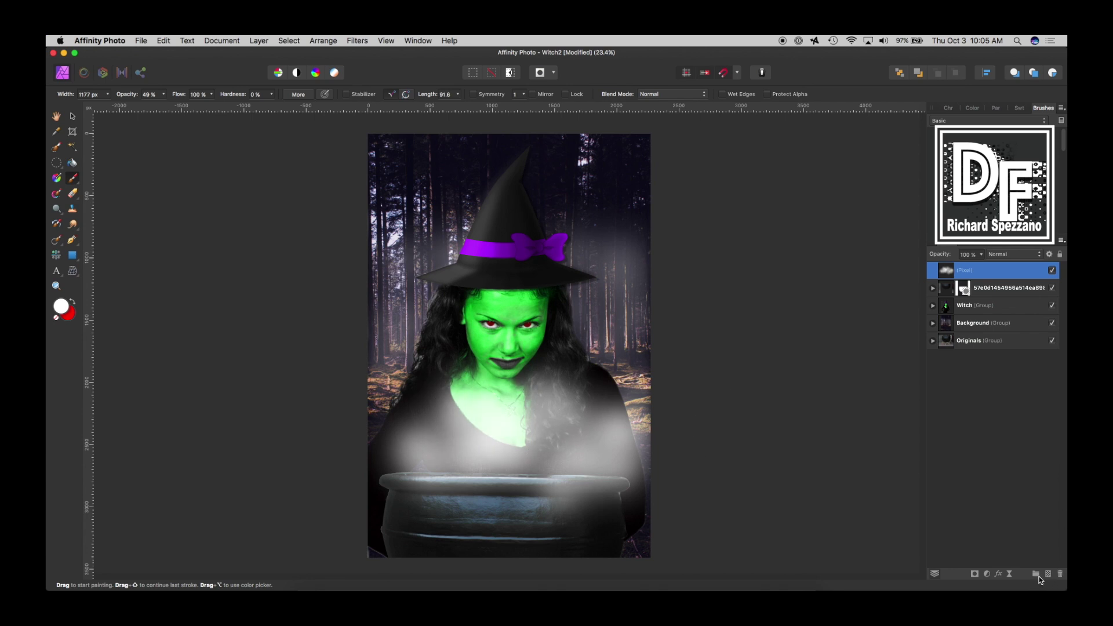
- Add another pixel layer and paint light grey smoke (RGB 183, 182, 182) over the steam above the cauldron
left_click(1049, 574)
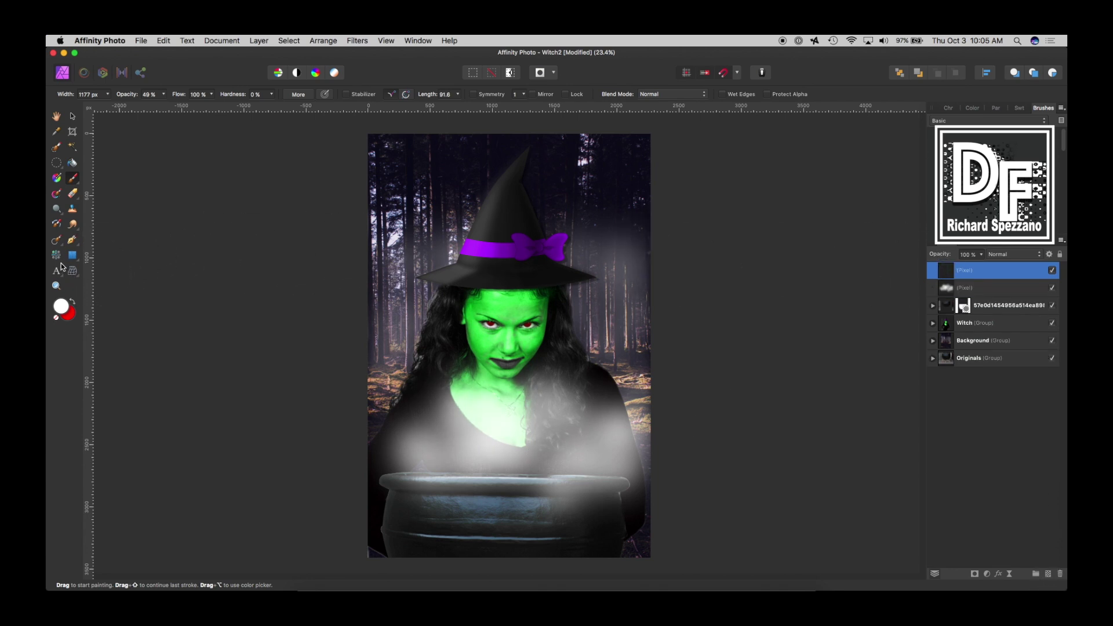
double_click(62, 305)
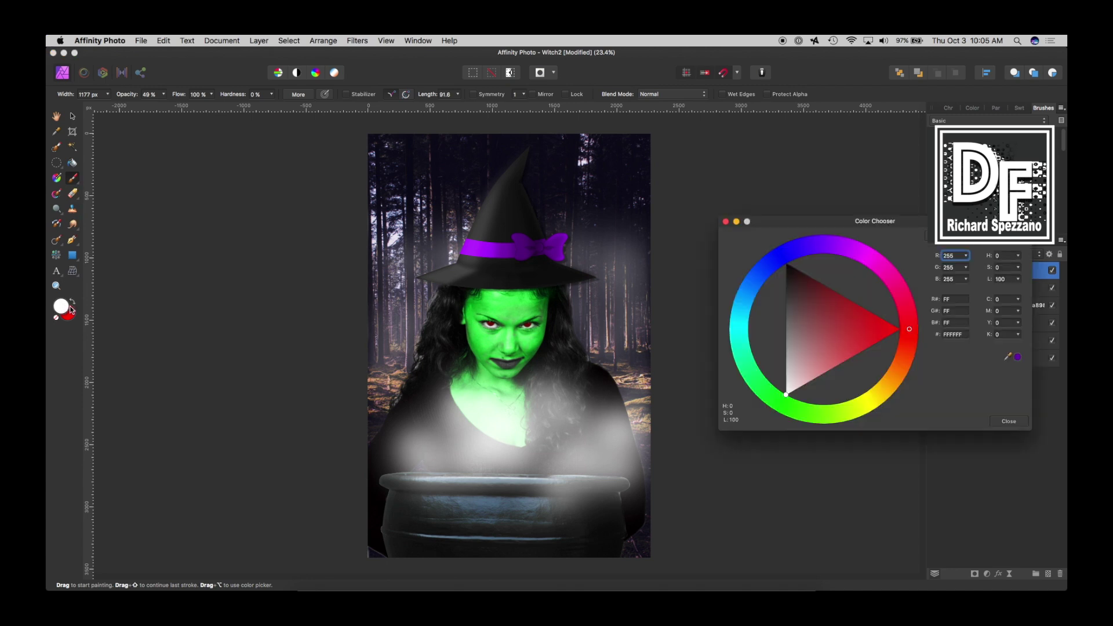
mouse_move(800, 331)
left_mouse_down()
mouse_move(785, 335)
mouse_move(786, 358)
left_mouse_up()
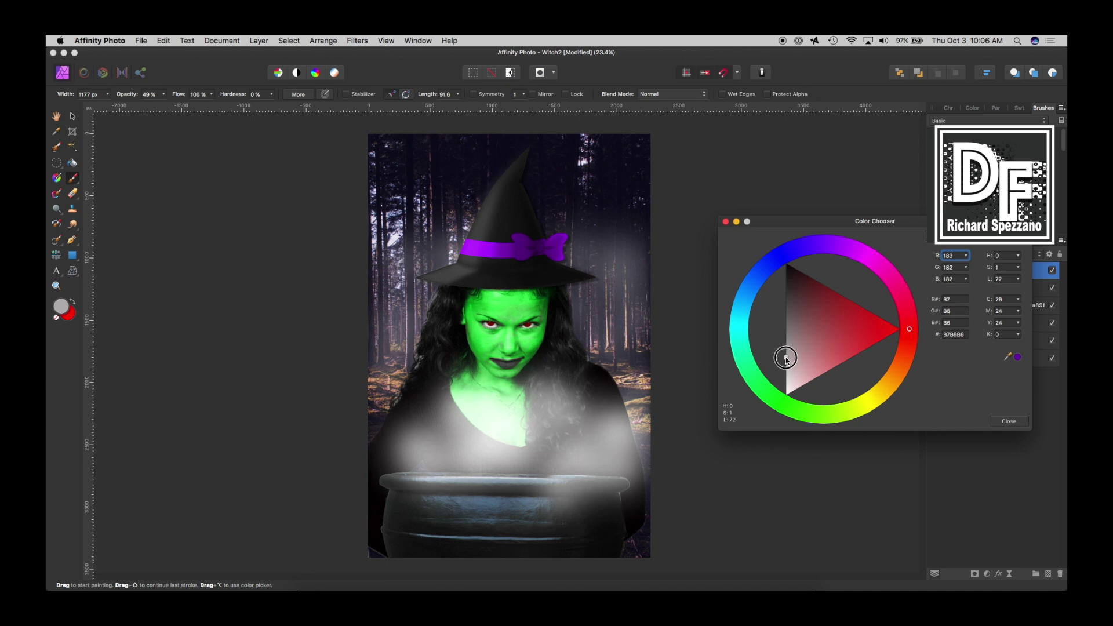
left_click(1014, 421)
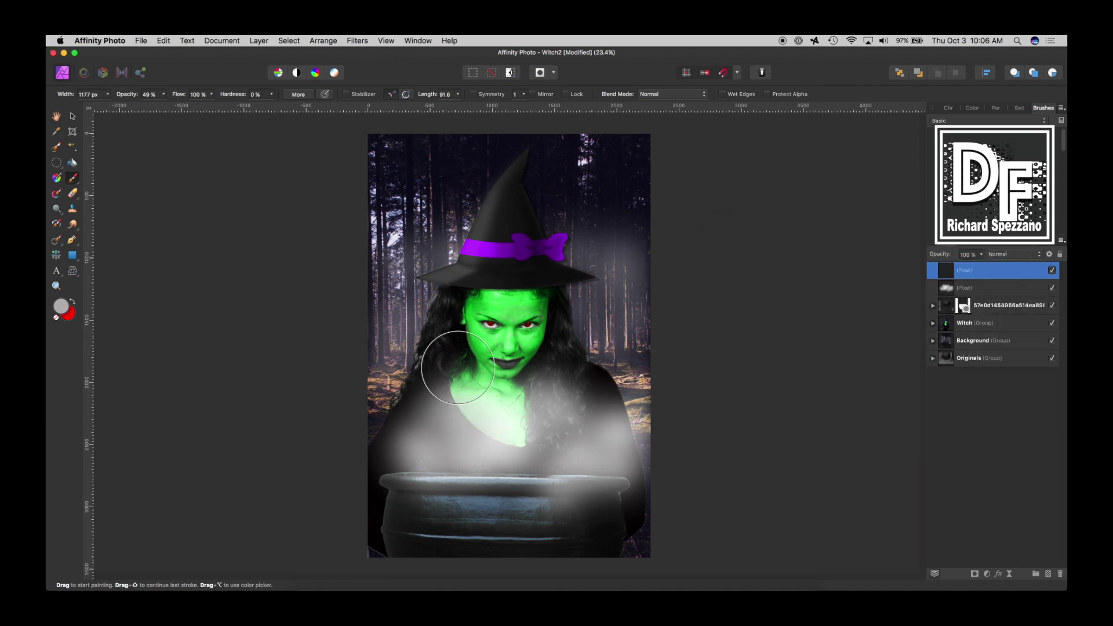
mouse_move(610, 429)
left_mouse_down()
mouse_move(564, 441)
mouse_move(499, 467)
mouse_move(444, 439)
mouse_move(513, 461)
mouse_move(436, 411)
mouse_move(448, 431)
mouse_move(426, 418)
mouse_move(439, 409)
mouse_move(604, 464)
left_mouse_up()
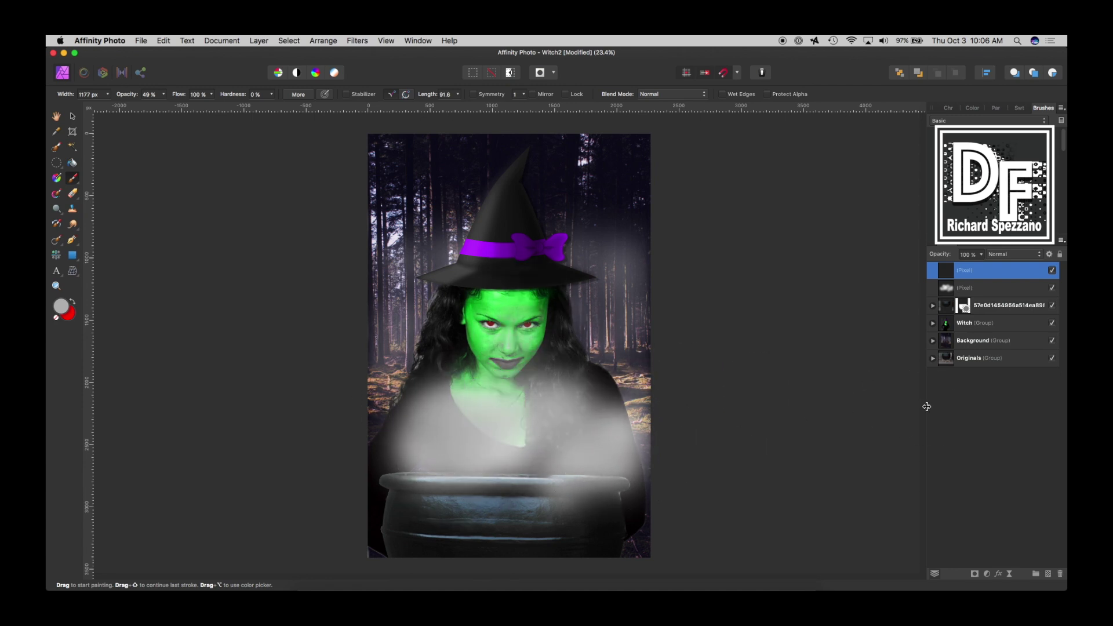
- Apply a Color Overlay effect to the grey smoke layer, using purple sampled from the hat band at 36% opacity
left_click(72, 116)
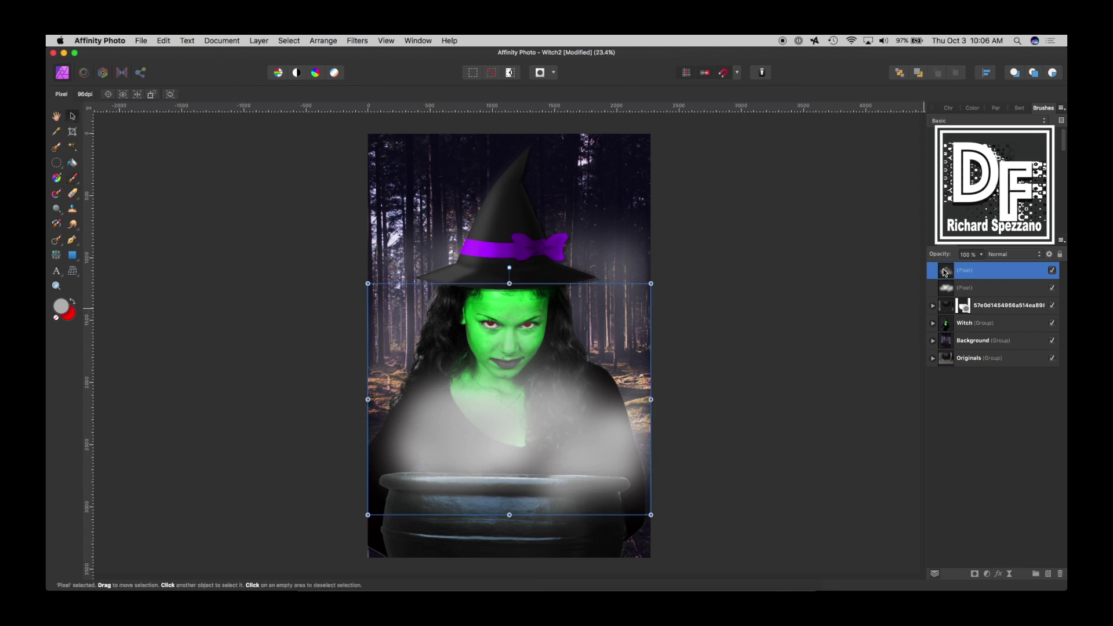
left_click(999, 575)
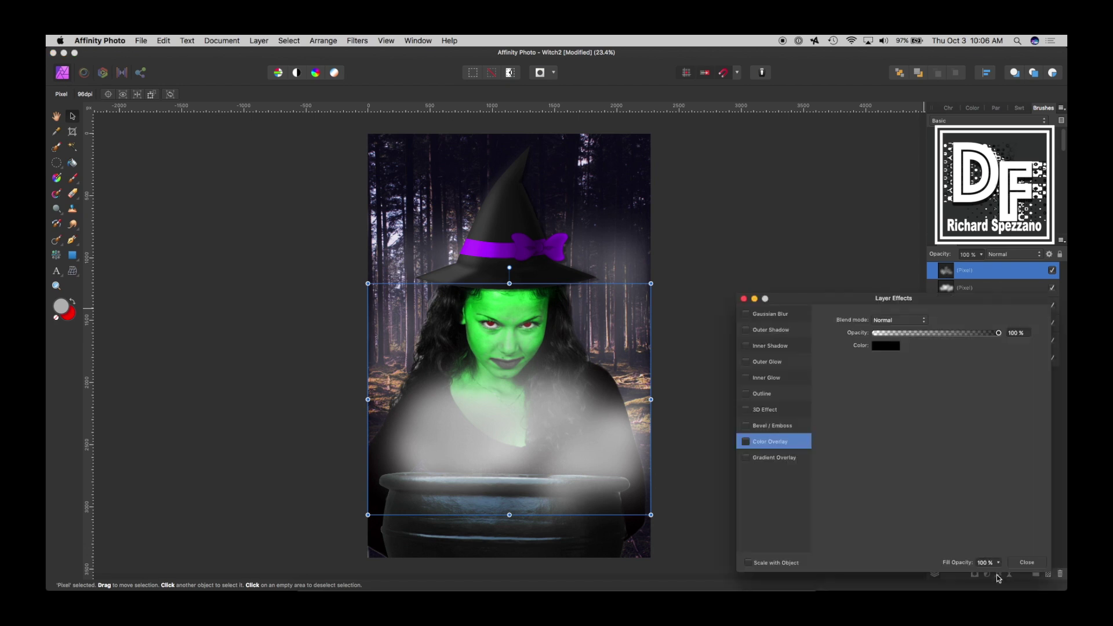
left_click(746, 443)
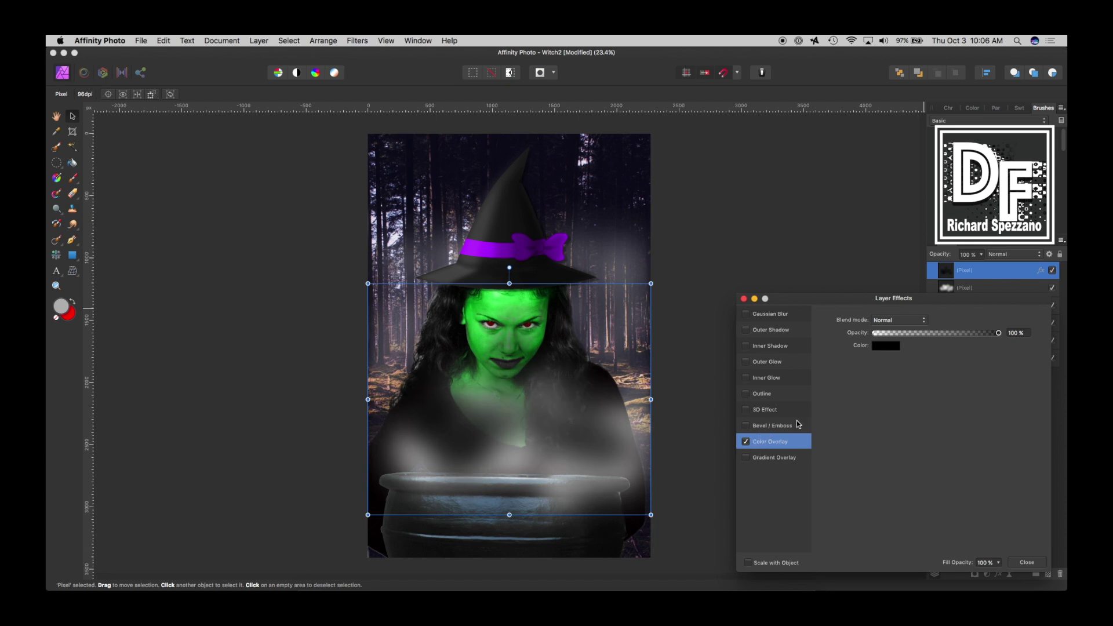
left_click(887, 347)
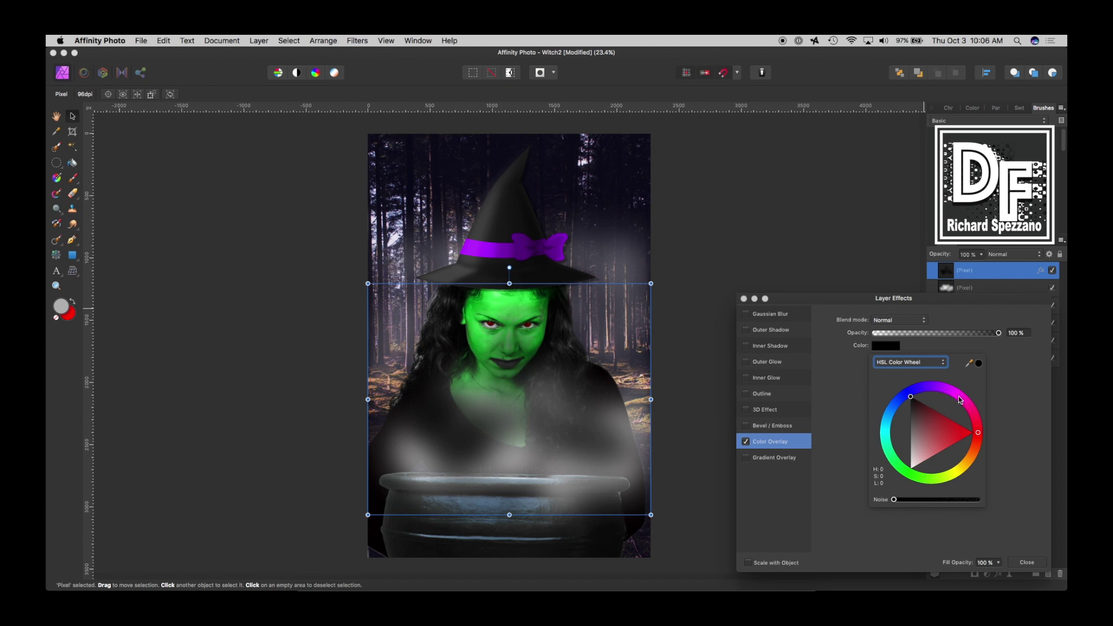
left_click_drag(969, 363, 523, 250)
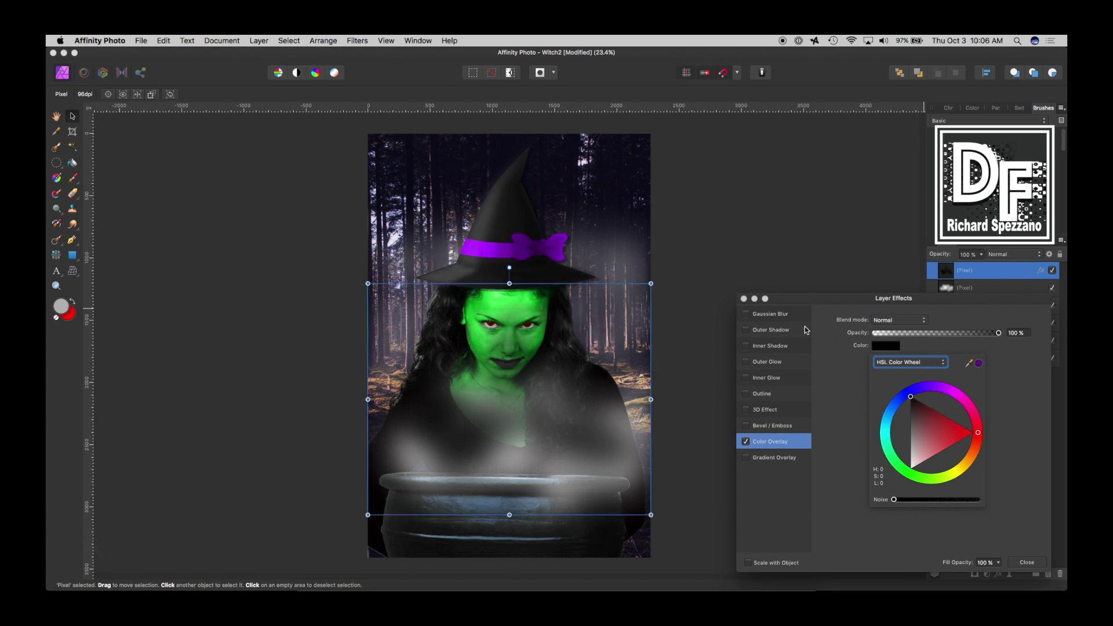
left_click(979, 364)
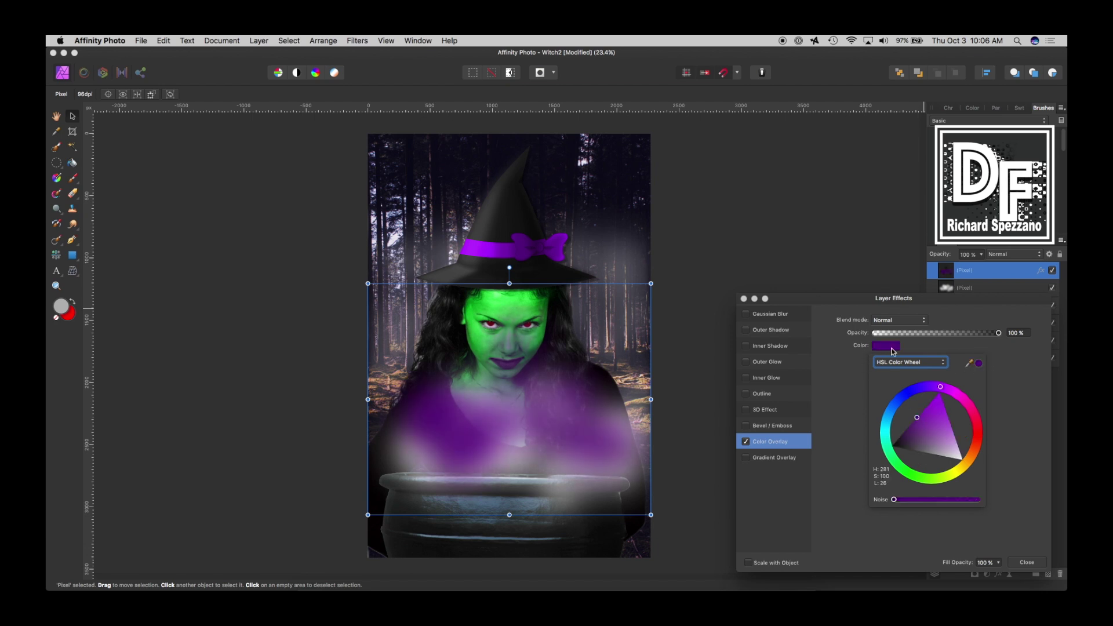
mouse_move(940, 334)
left_mouse_down()
mouse_move(918, 337)
mouse_move(944, 334)
left_mouse_up()
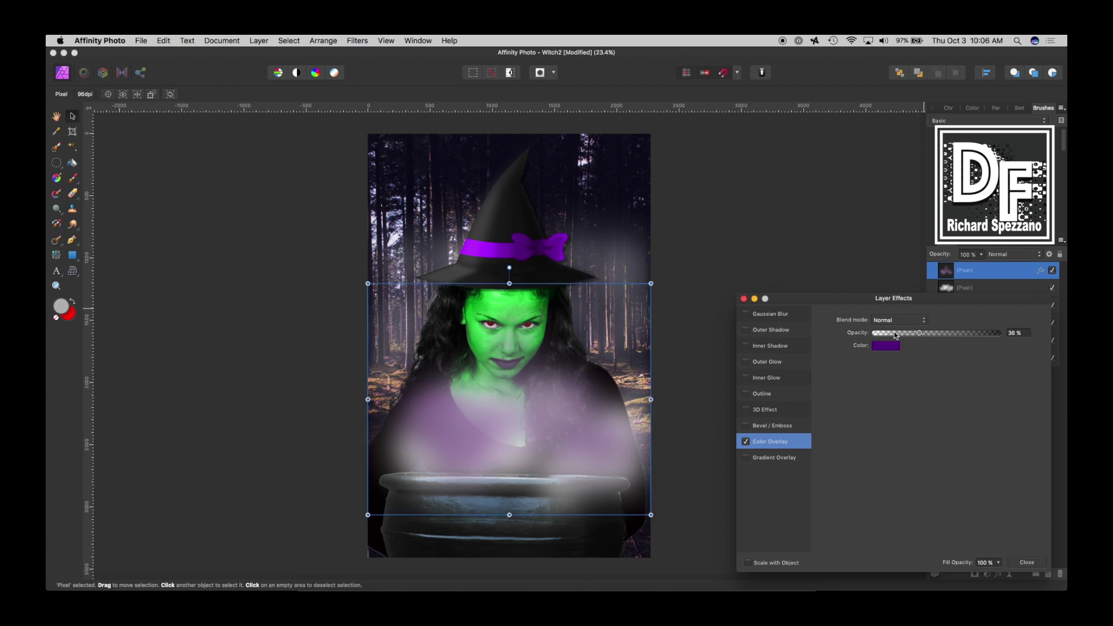
left_click(1025, 563)
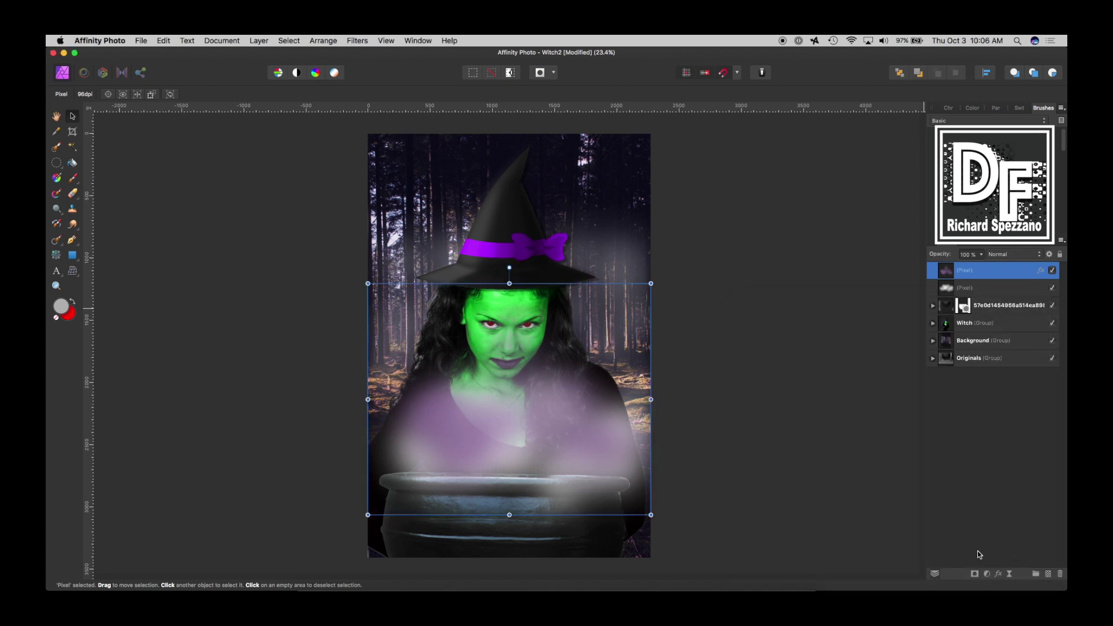
- Smudge the purple smoke into wisps across the witch's chest and arms at 50% strength
left_click(72, 225)
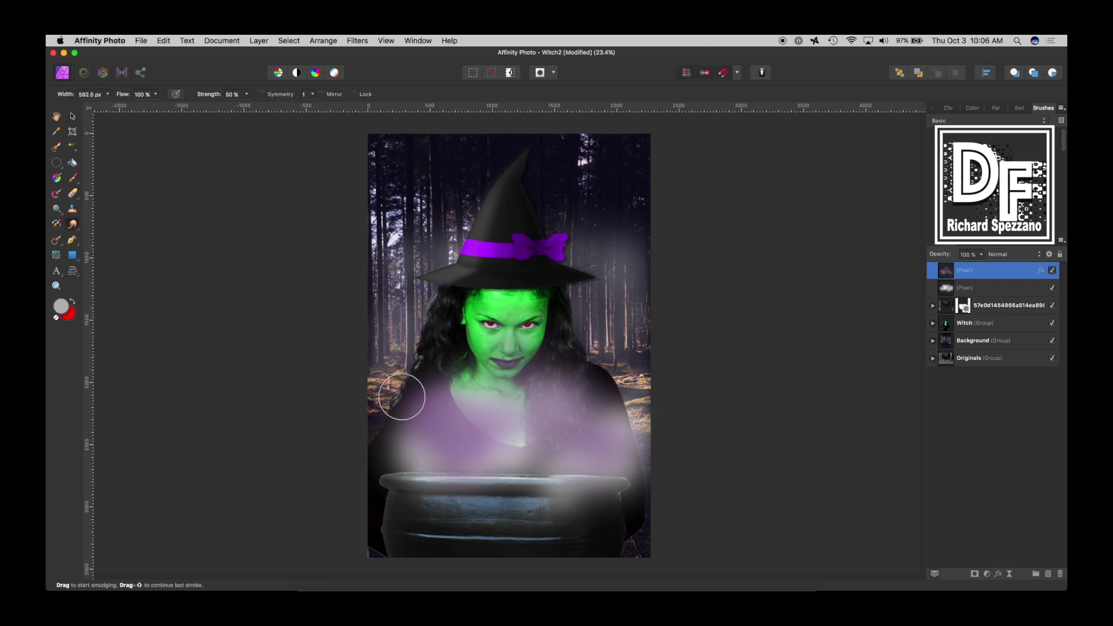
mouse_move(447, 456)
left_mouse_down()
mouse_move(415, 411)
mouse_move(402, 347)
mouse_move(433, 442)
mouse_move(494, 461)
mouse_move(499, 346)
mouse_move(528, 345)
mouse_move(504, 478)
mouse_move(583, 317)
left_mouse_up()
key("bracketleft")
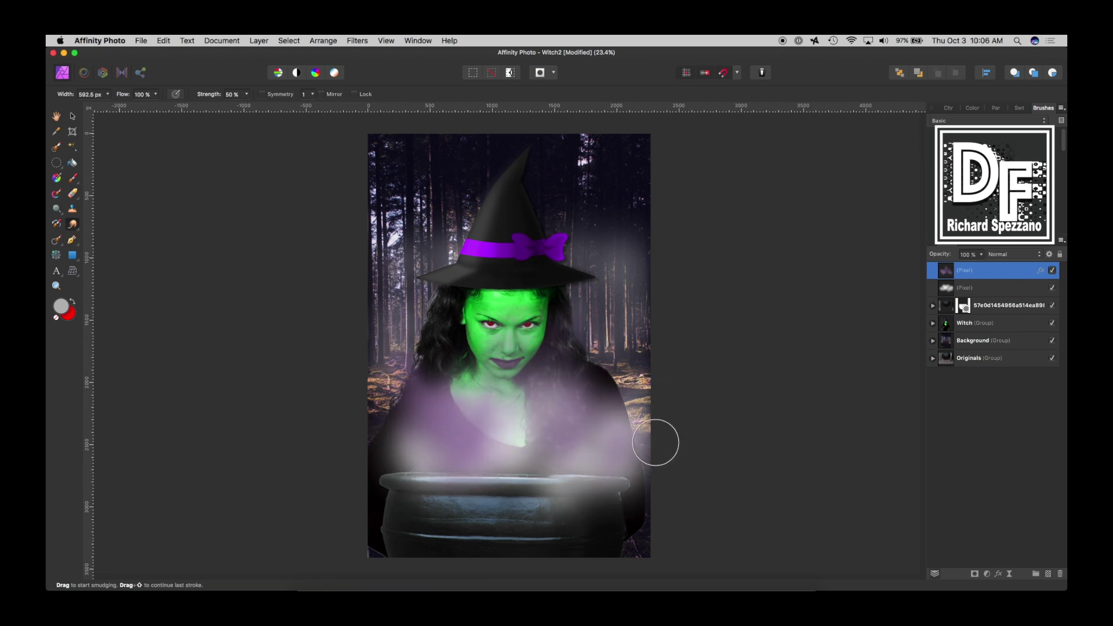
left_click_drag(648, 430, 592, 436)
key("bracketleft")
key("bracketleft")
key("bracketleft")
- Smudge the white steam layer upward and along the cauldron rim with a brush about 822 px wide
left_click(974, 285)
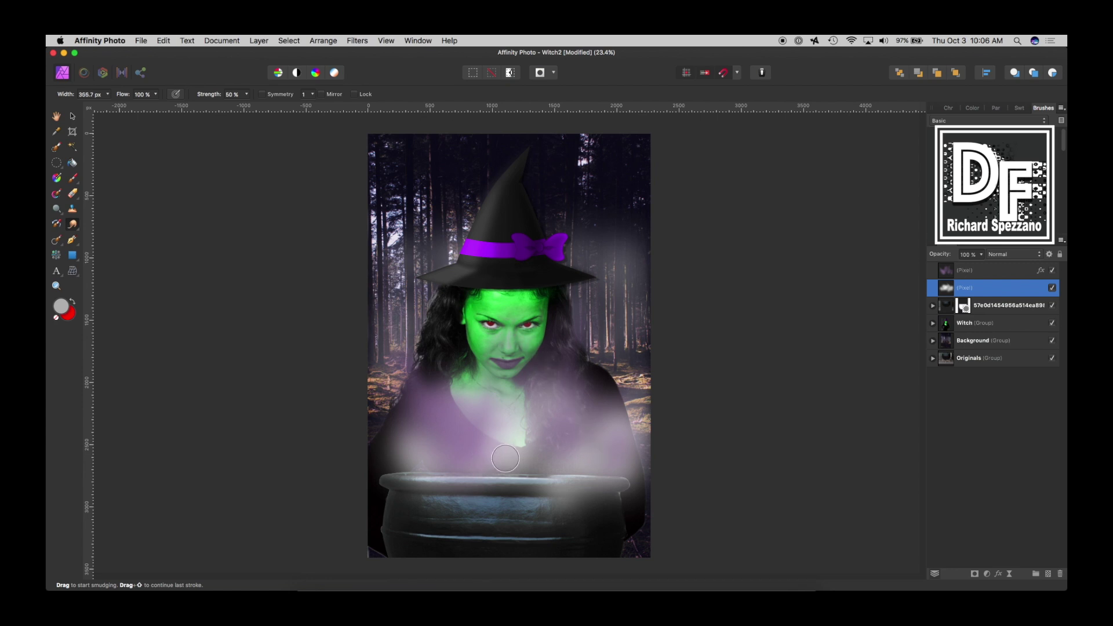
key("bracketright")
key("bracketright")
key("bracketright")
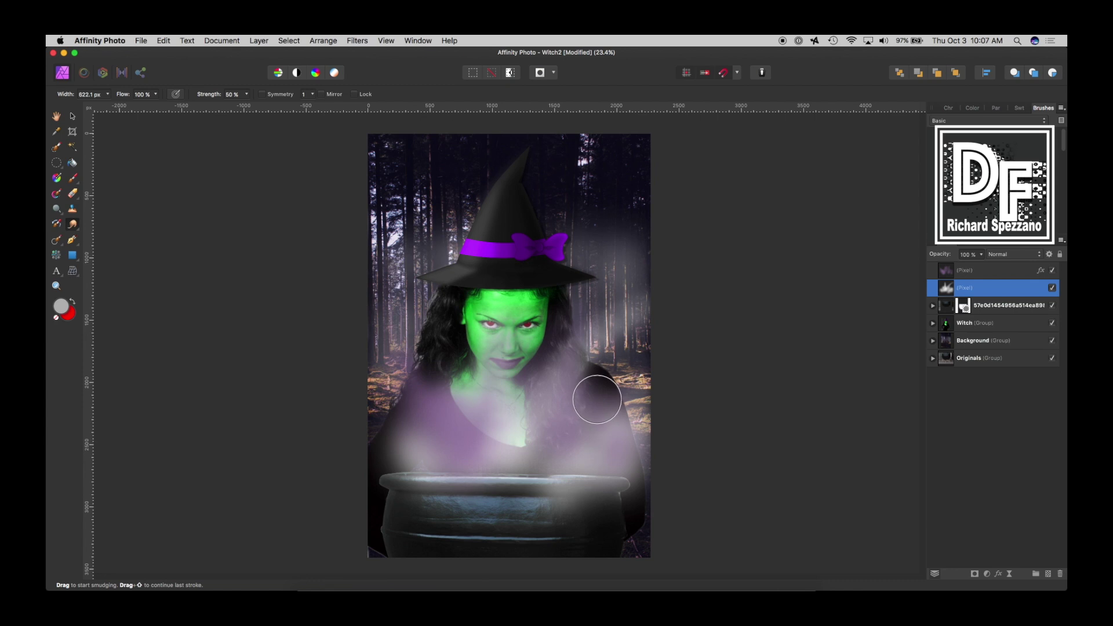
left_click_drag(467, 392, 455, 348)
mouse_move(421, 457)
left_mouse_down()
mouse_move(441, 430)
mouse_move(474, 479)
mouse_move(459, 431)
mouse_move(494, 463)
mouse_move(480, 429)
mouse_move(544, 466)
left_mouse_up()
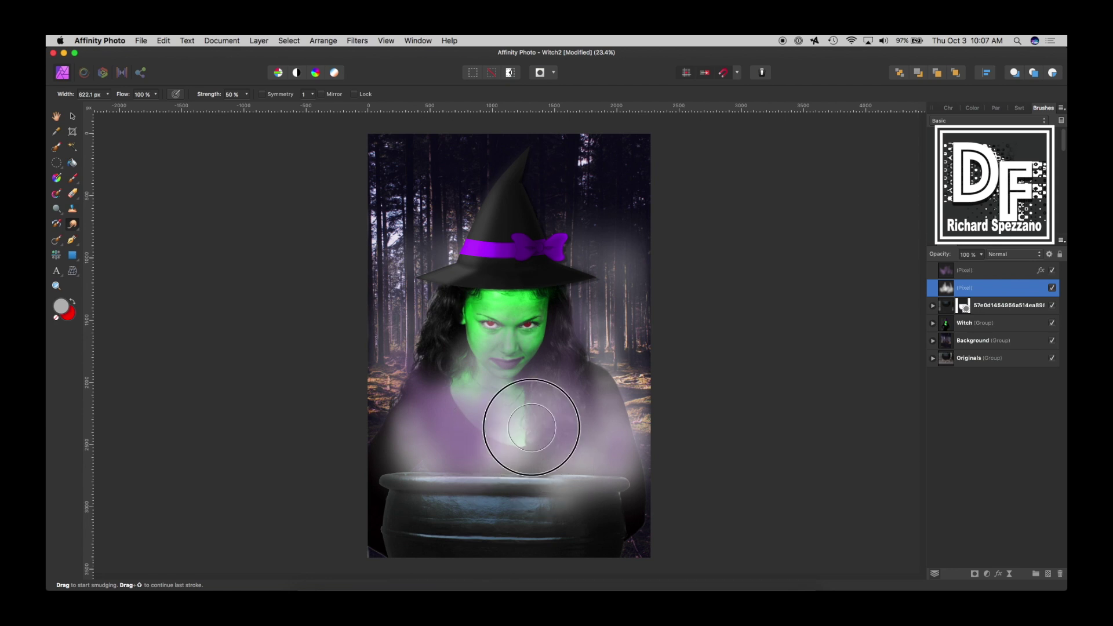
mouse_move(573, 515)
left_mouse_down()
mouse_move(545, 454)
mouse_move(527, 479)
left_mouse_up()
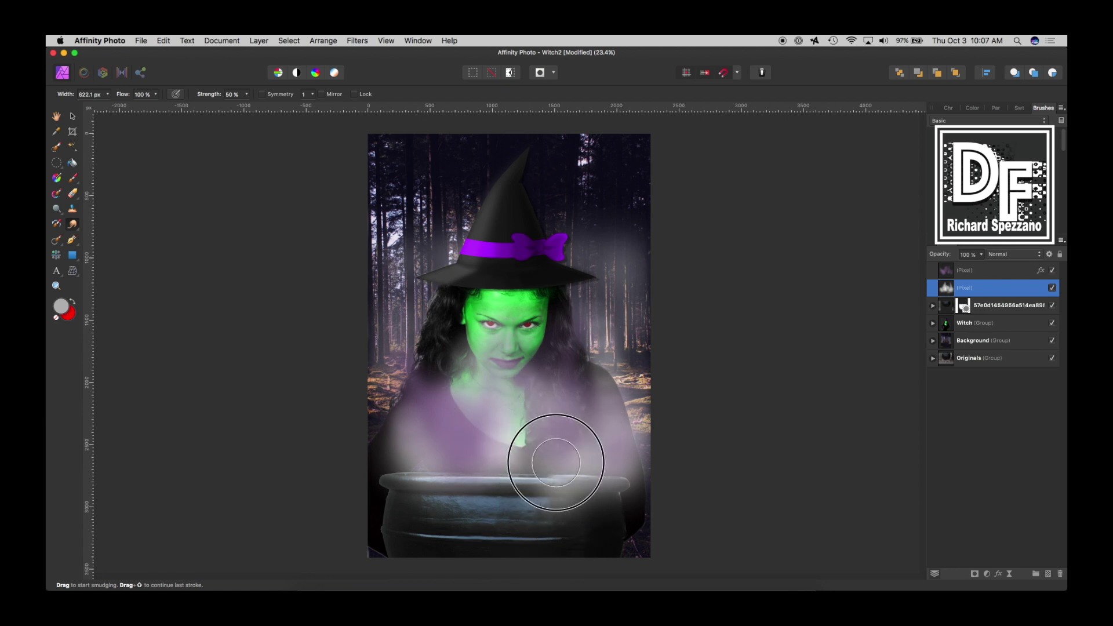
mouse_move(464, 458)
left_mouse_down()
mouse_move(455, 482)
mouse_move(427, 423)
mouse_move(423, 487)
mouse_move(557, 472)
mouse_move(562, 481)
left_mouse_up()
- Group the white steam and purple smoke layers
key("v")
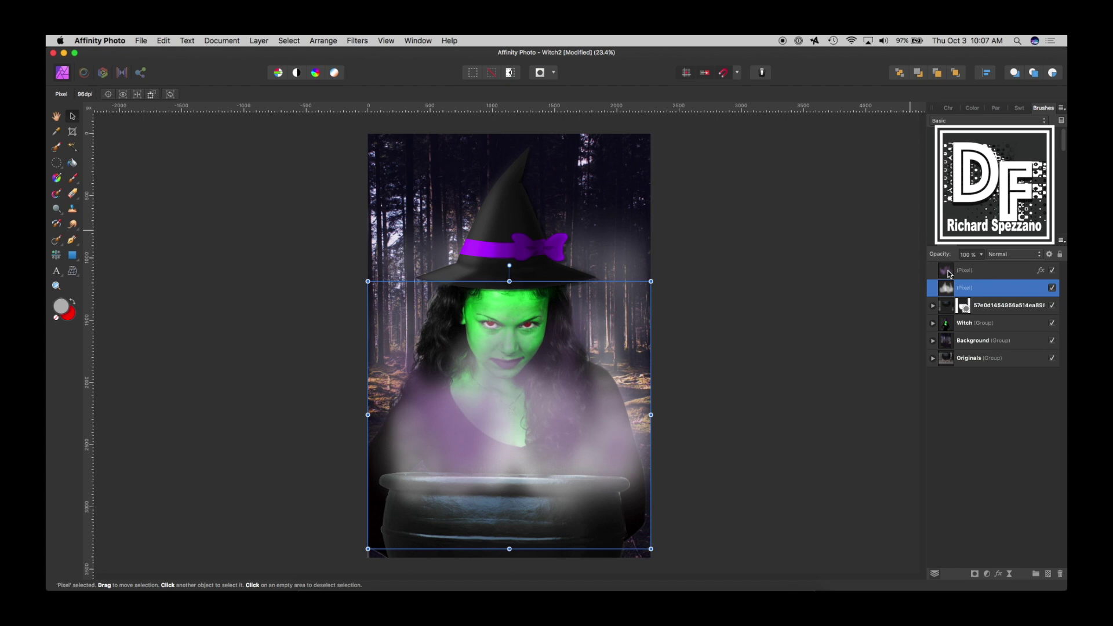
left_click(949, 274, "shift")
key("super+g")
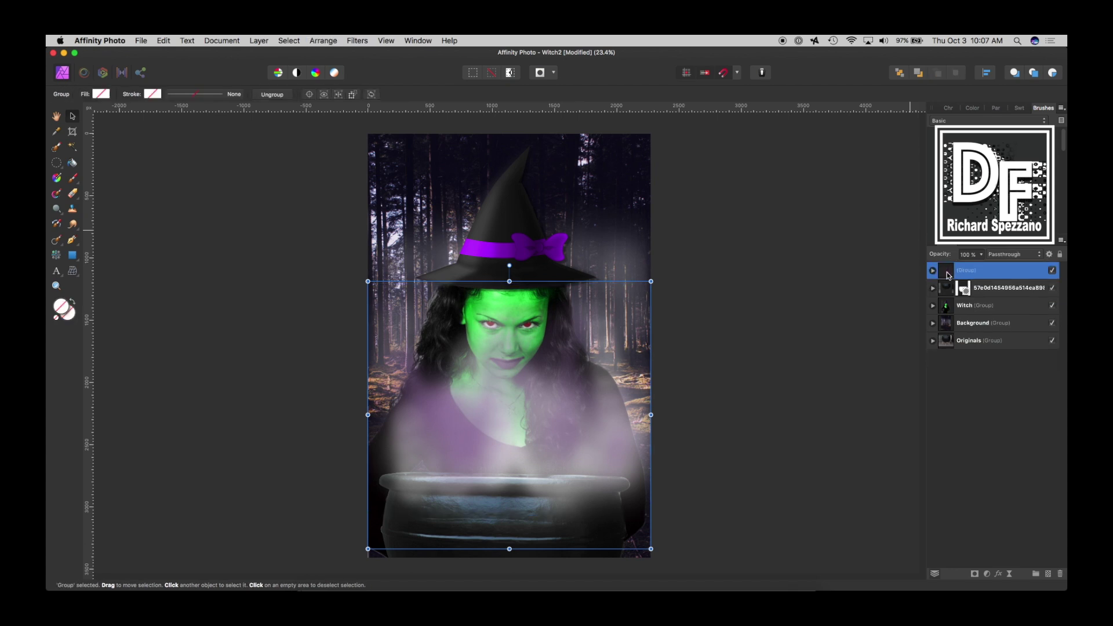
- Add a mask to the smoke group and paint soft black on it to hide smoke over the cauldron's front and outer edges
left_click(975, 576)
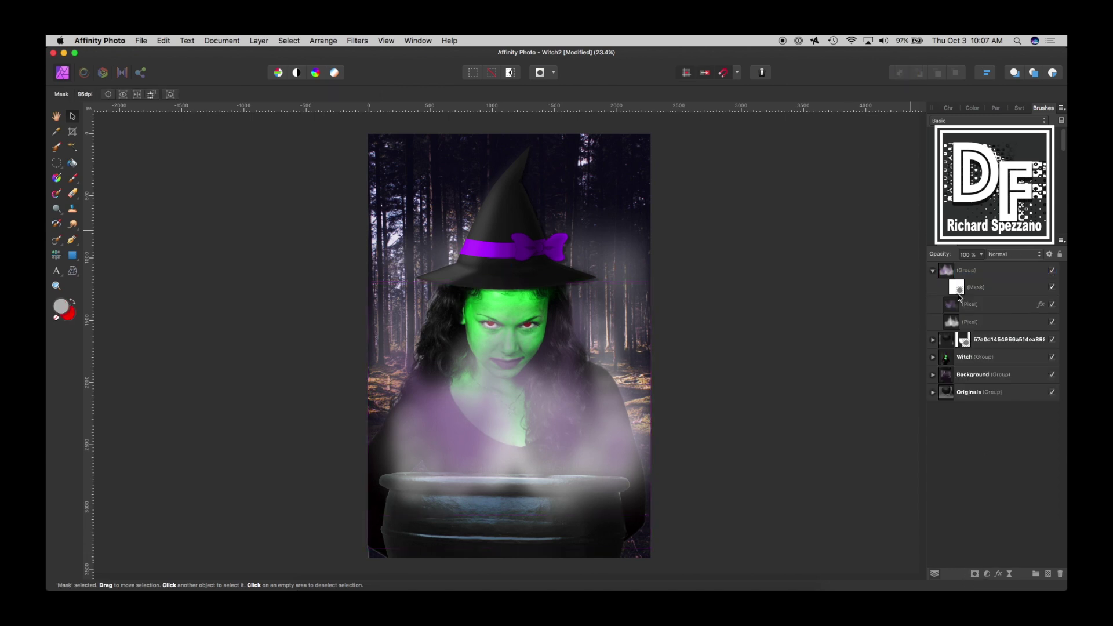
key("d")
left_click(73, 178)
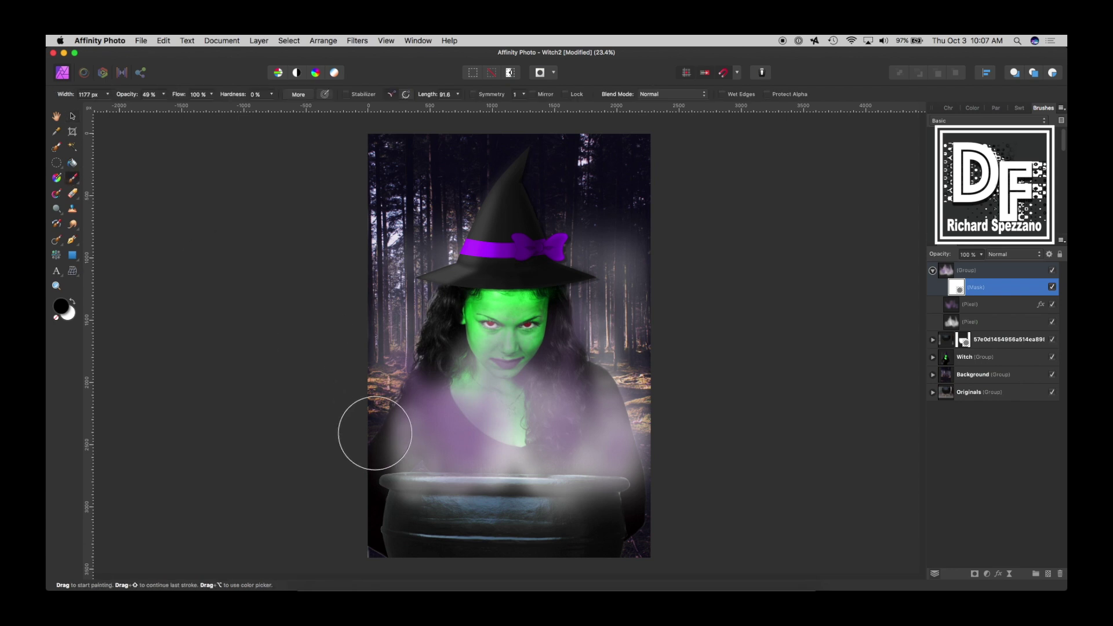
key("bracketleft")
key("bracketleft")
key("bracketleft")
mouse_move(579, 501)
left_mouse_down()
mouse_move(402, 487)
mouse_move(634, 497)
mouse_move(397, 487)
mouse_move(405, 500)
left_mouse_up()
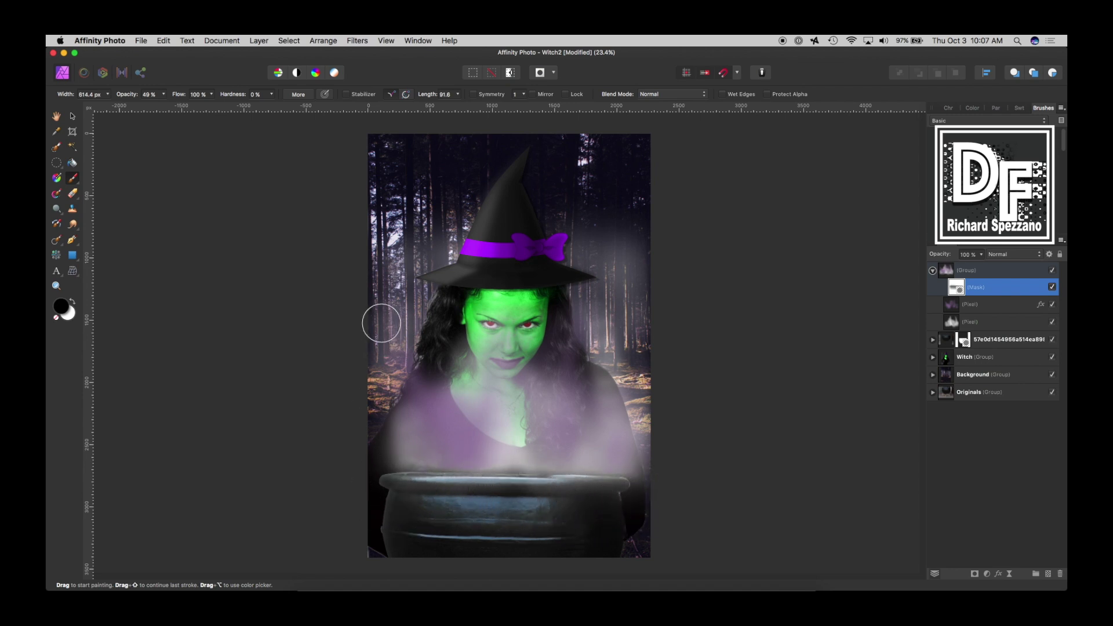
key("bracketleft")
key("bracketleft")
key("bracketright")
key("bracketright")
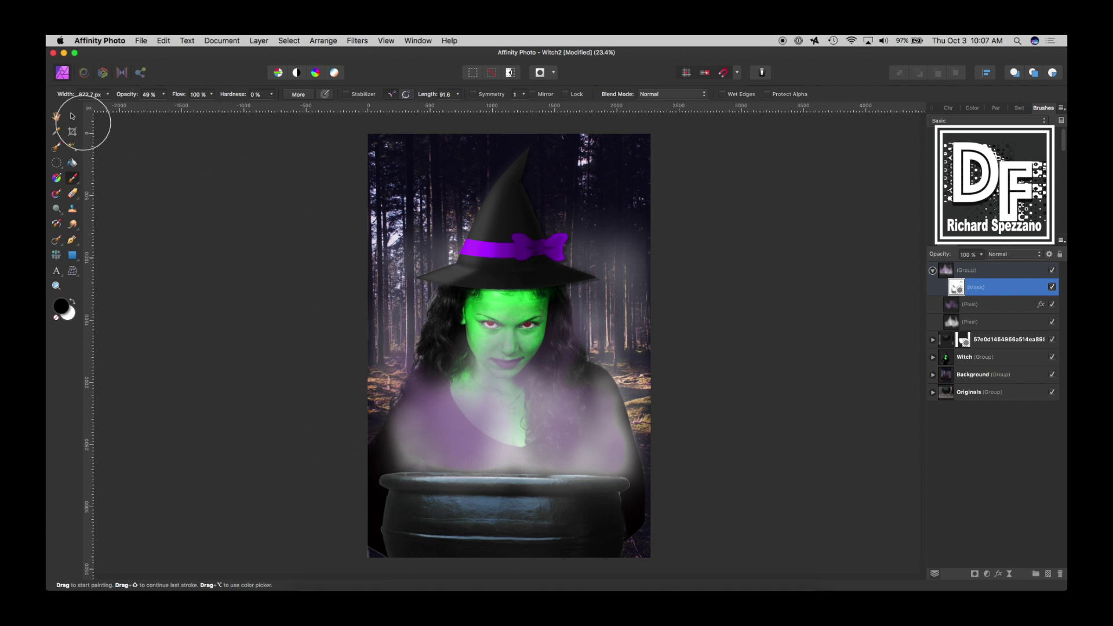
- Scale the purple smoke layer down and move it lower over the cauldron's opening
left_click(73, 116)
mouse_move(939, 255)
left_mouse_down()
mouse_move(922, 254)
mouse_move(931, 257)
left_mouse_up()
left_click(947, 305)
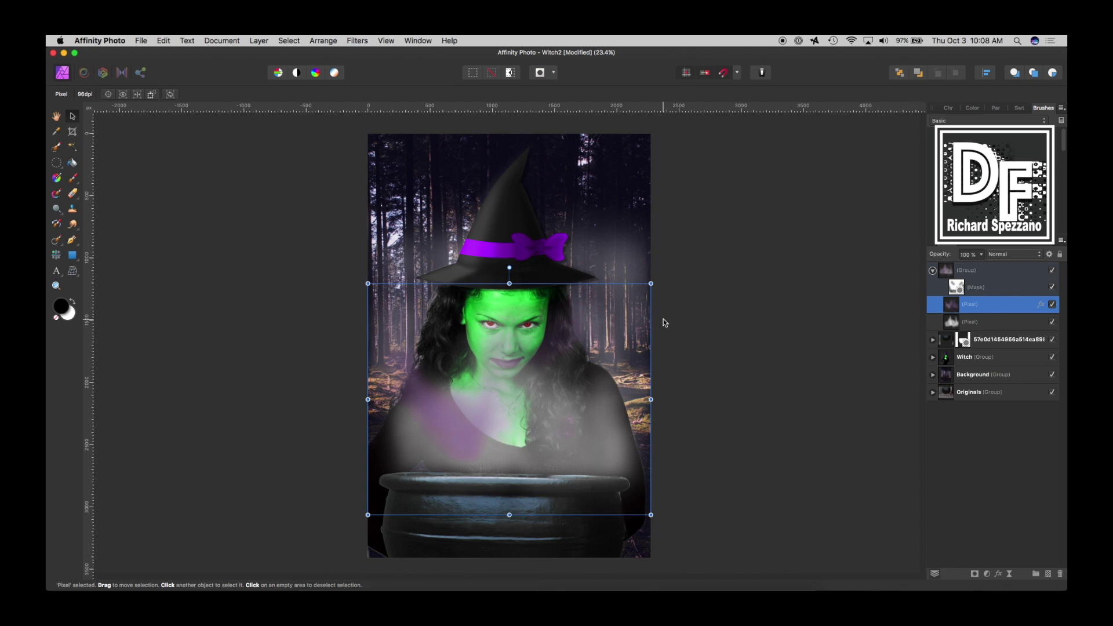
left_click_drag(651, 283, 592, 332)
left_click_drag(452, 432, 477, 459)
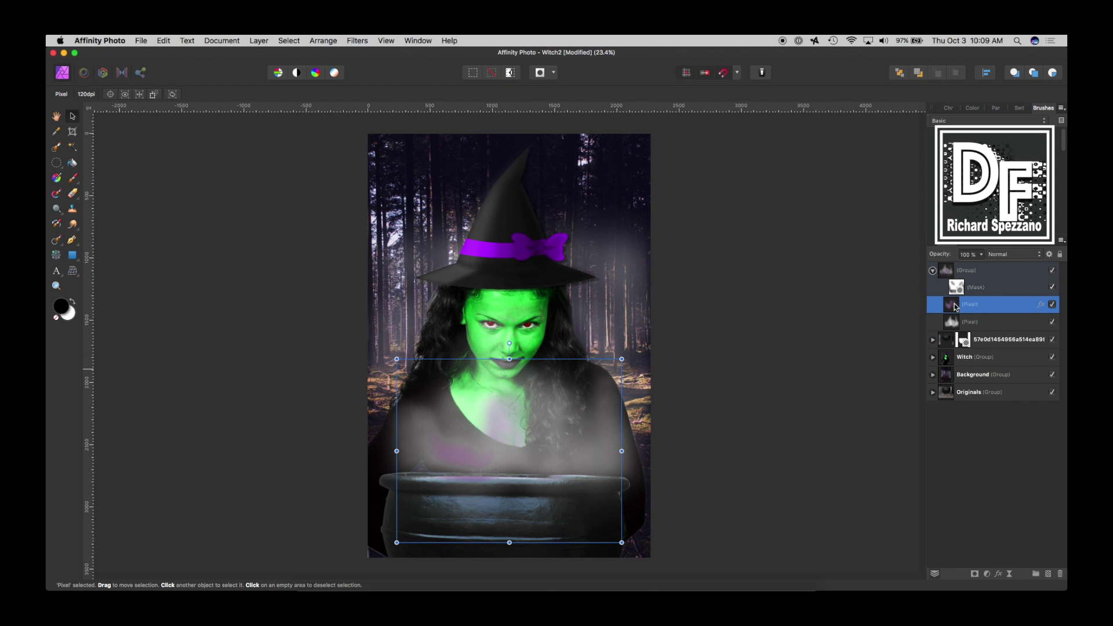
- Duplicate the purple smoke layer, narrow and shorten the copy, and place it over the right half of the cauldron's opening
key("super+j")
left_click_drag(510, 432, 600, 408)
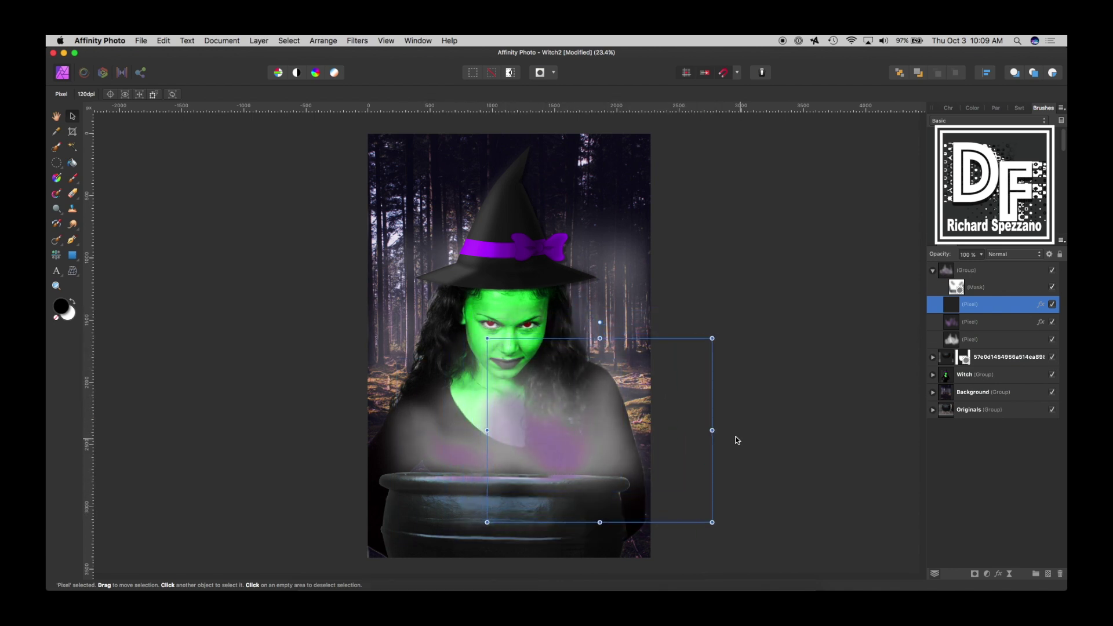
left_click_drag(708, 436, 736, 452)
left_click_drag(609, 455, 552, 447)
left_click_drag(638, 373, 567, 455)
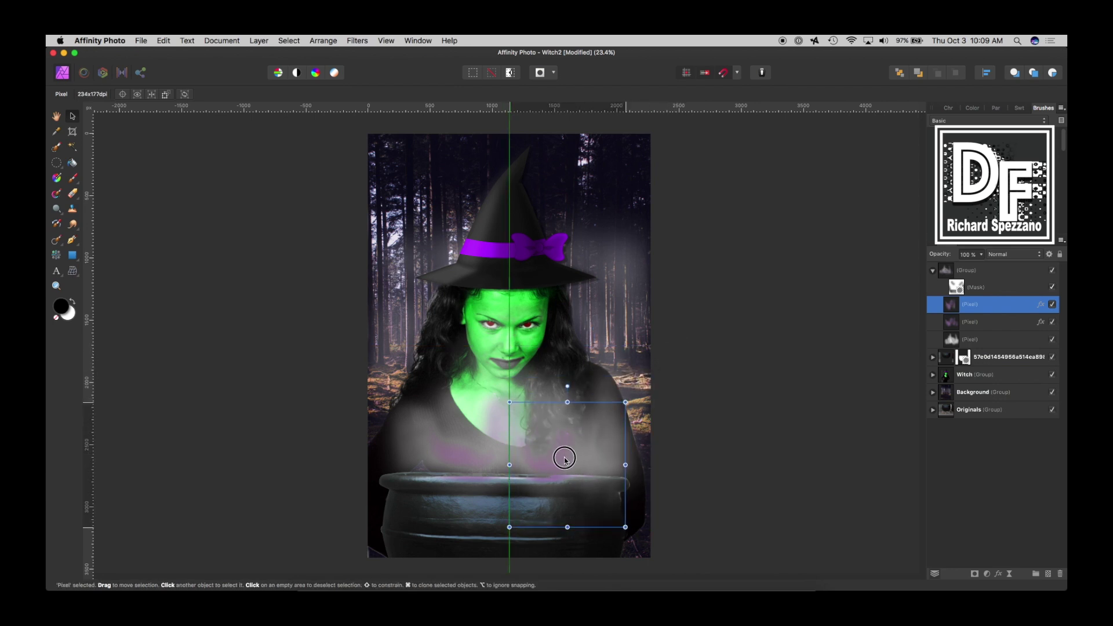
- Move the original purple smoke layer slightly to align it over the left part of the cauldron's opening
left_click(450, 467)
left_click_drag(442, 475, 454, 461)
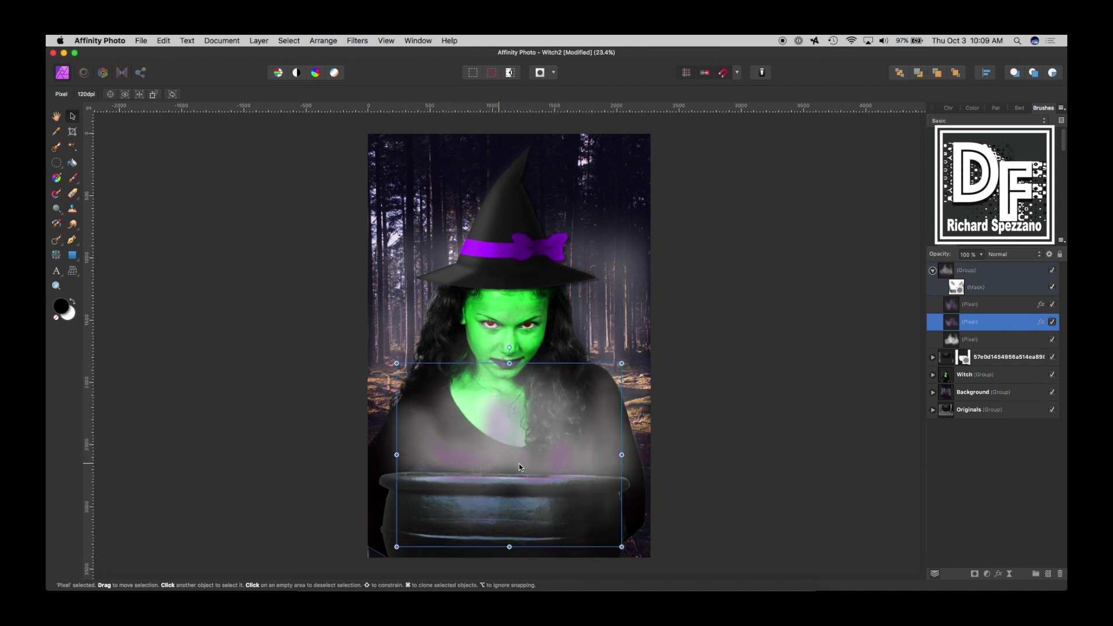
left_click(704, 432)
left_click(567, 461)
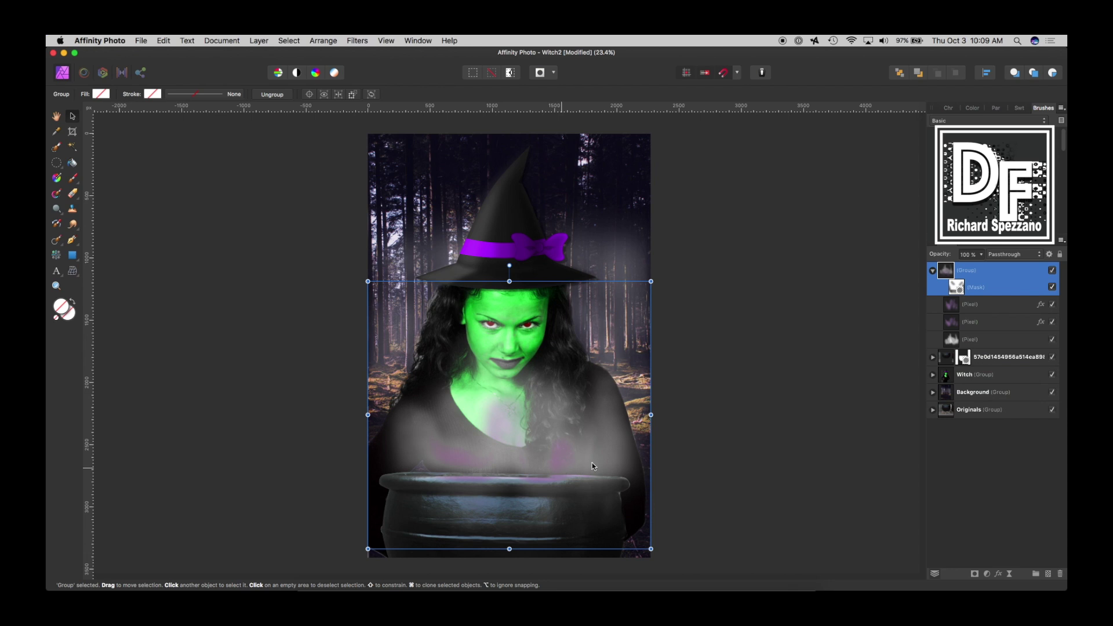
- On the duplicated purple smoke layer, brush faint extra smoke above the cauldron with an 872.7 px brush at 11% opacity
left_click(954, 308)
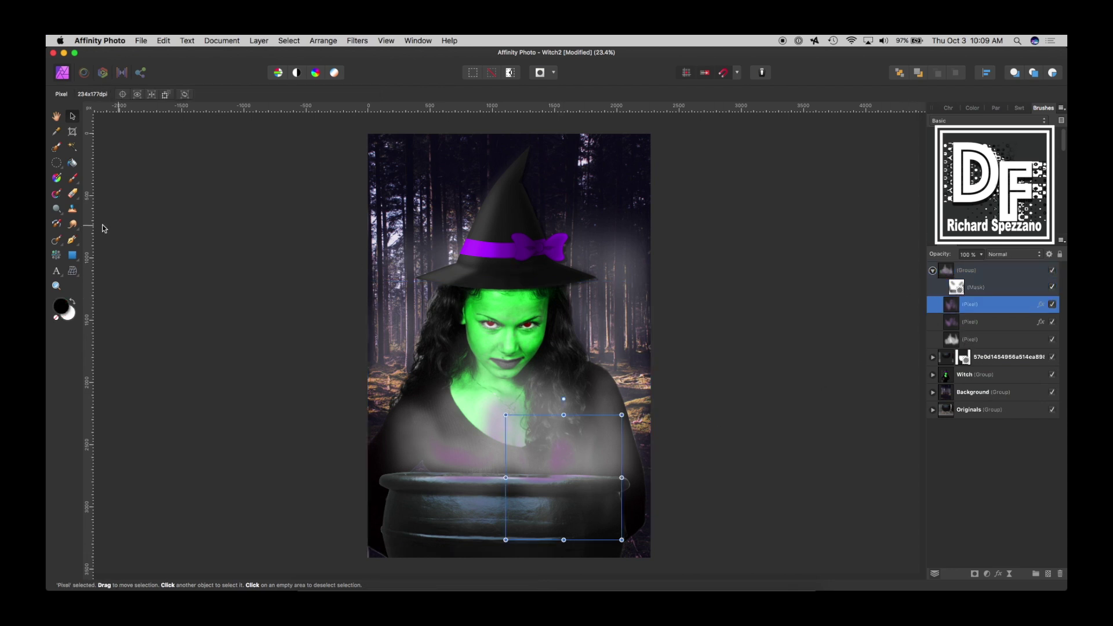
left_click(72, 179)
left_click_drag(427, 438, 516, 423)
key("super+z")
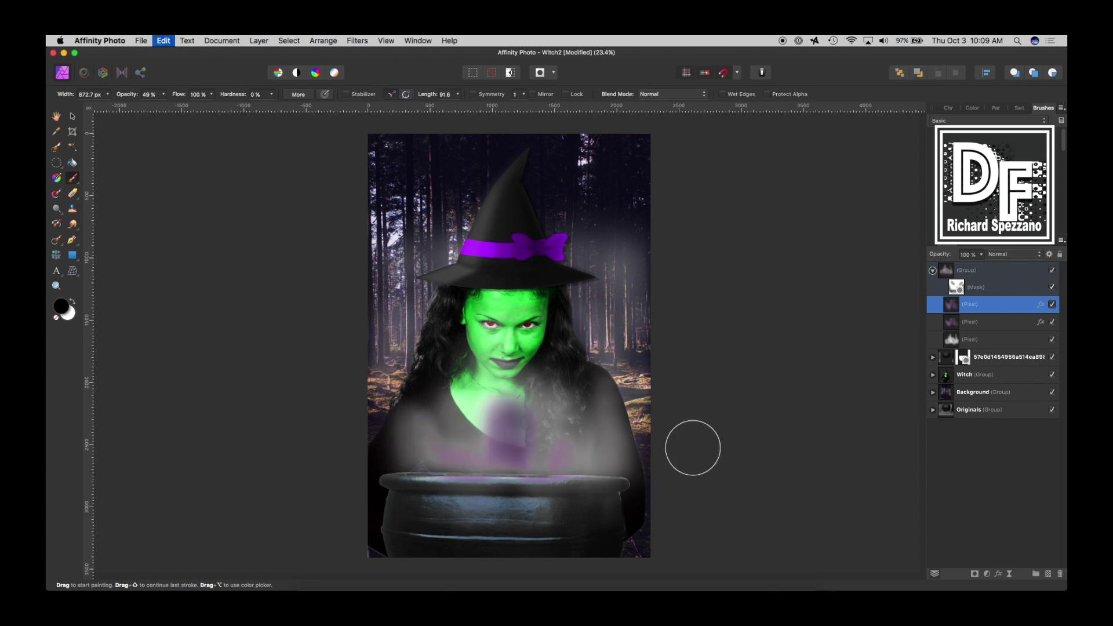
left_click(164, 96)
left_click(129, 108)
left_click_drag(415, 448, 423, 455)
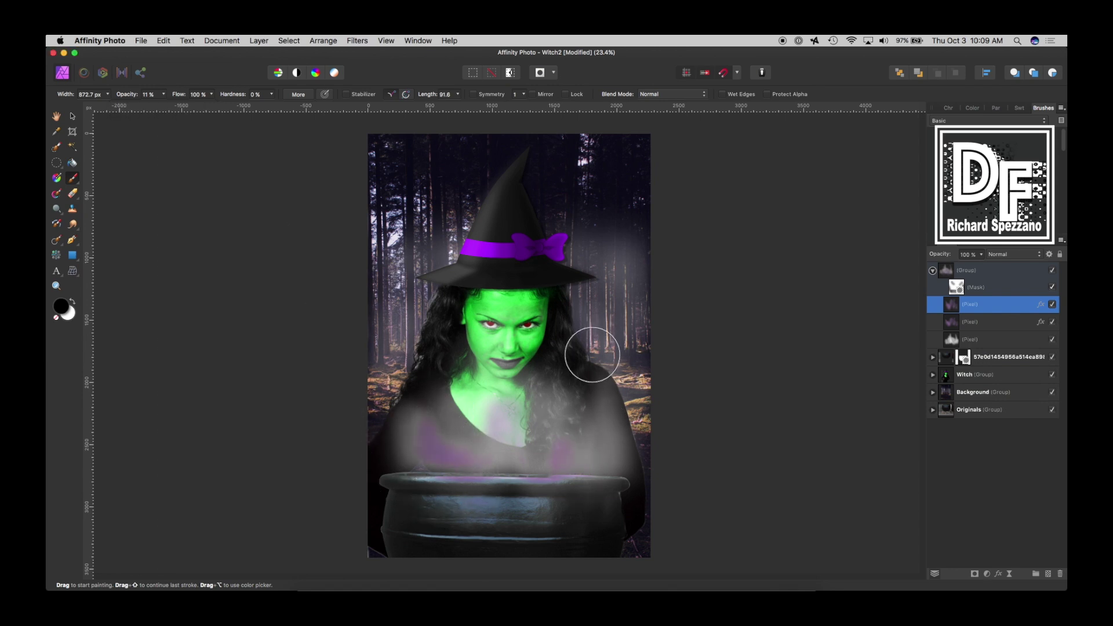
mouse_move(497, 398)
left_mouse_down()
mouse_move(463, 405)
mouse_move(448, 379)
mouse_move(489, 425)
mouse_move(486, 476)
mouse_move(449, 378)
mouse_move(504, 482)
mouse_move(671, 414)
mouse_move(667, 451)
mouse_move(595, 431)
left_mouse_up()
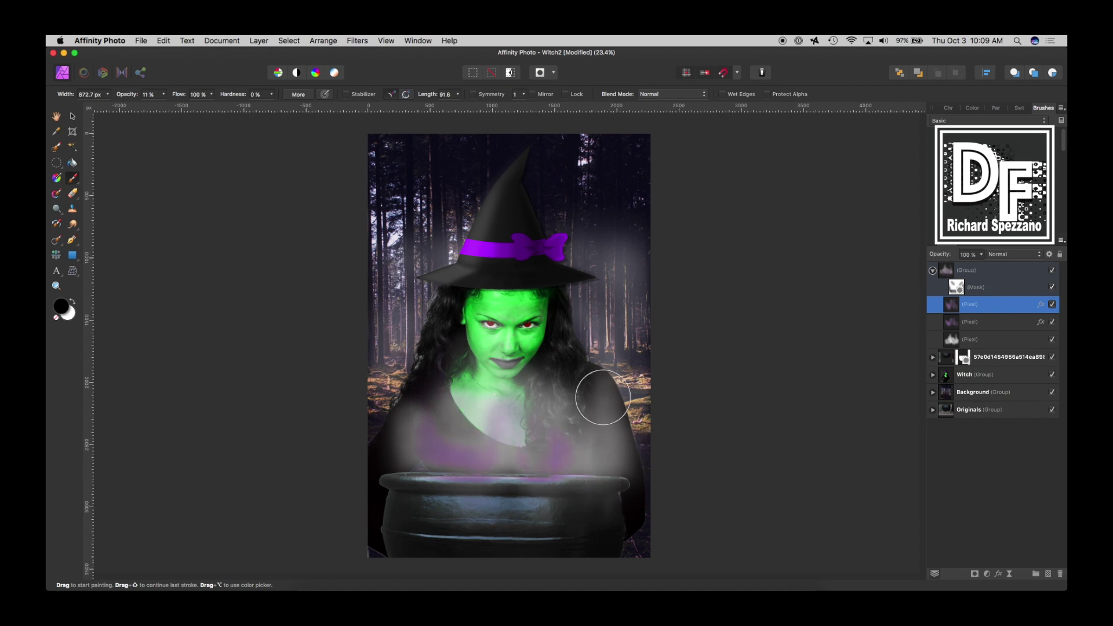
- Paint soft black at 11% opacity on the smoke group's mask to fade the smoke's outer edges, and collapse the group
key("v")
left_click(933, 270)
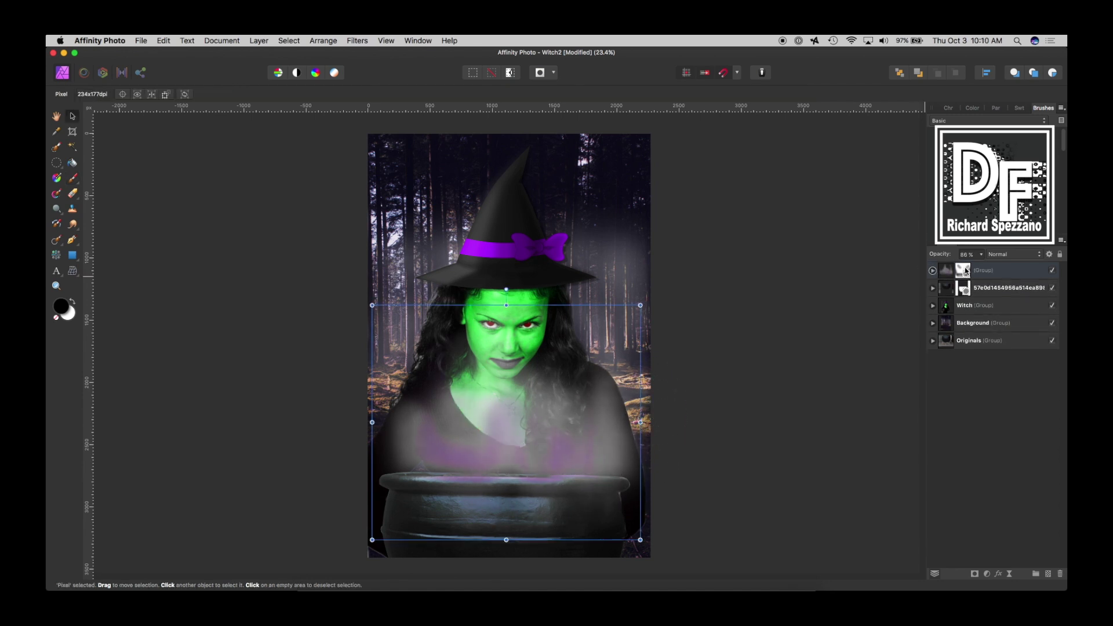
left_click(966, 270)
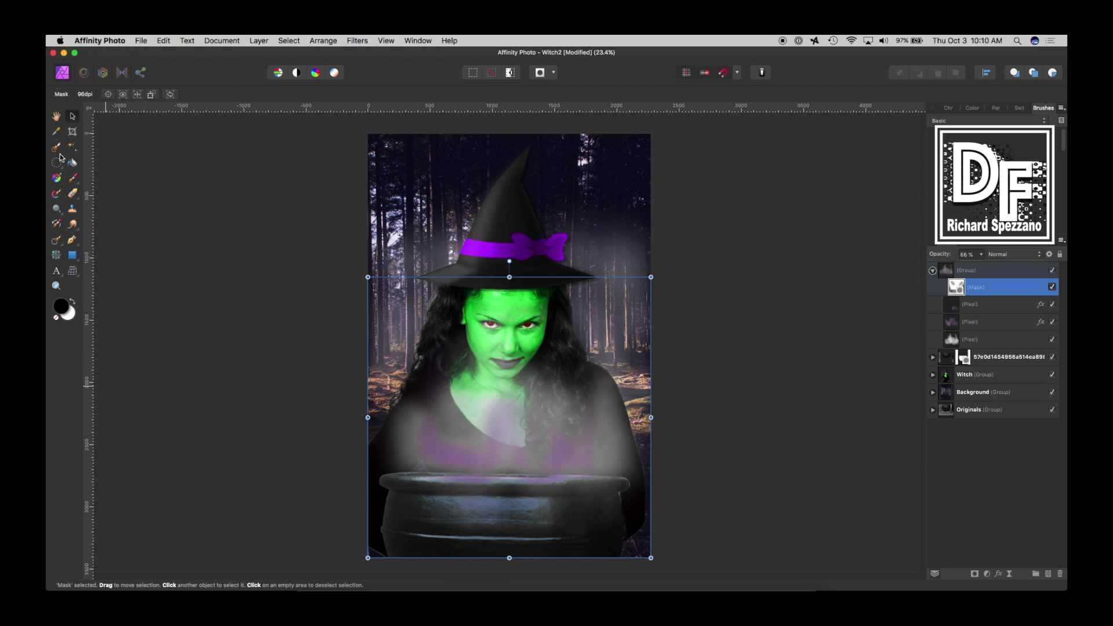
left_click(73, 178)
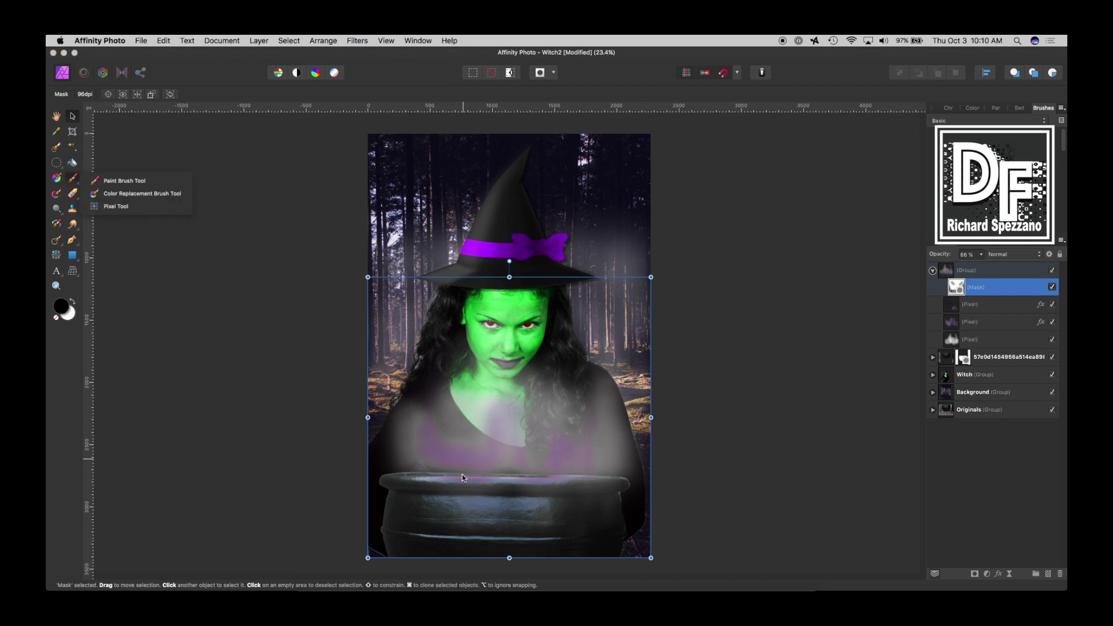
left_click(124, 180)
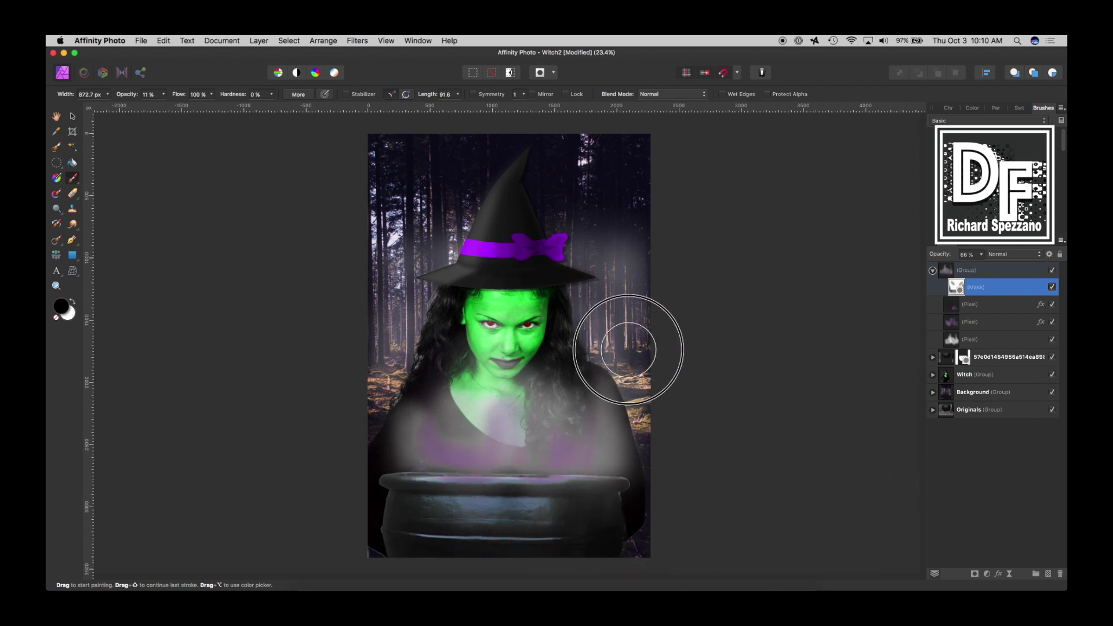
mouse_move(386, 401)
left_mouse_down()
mouse_move(366, 450)
mouse_move(378, 374)
mouse_move(342, 459)
left_mouse_up()
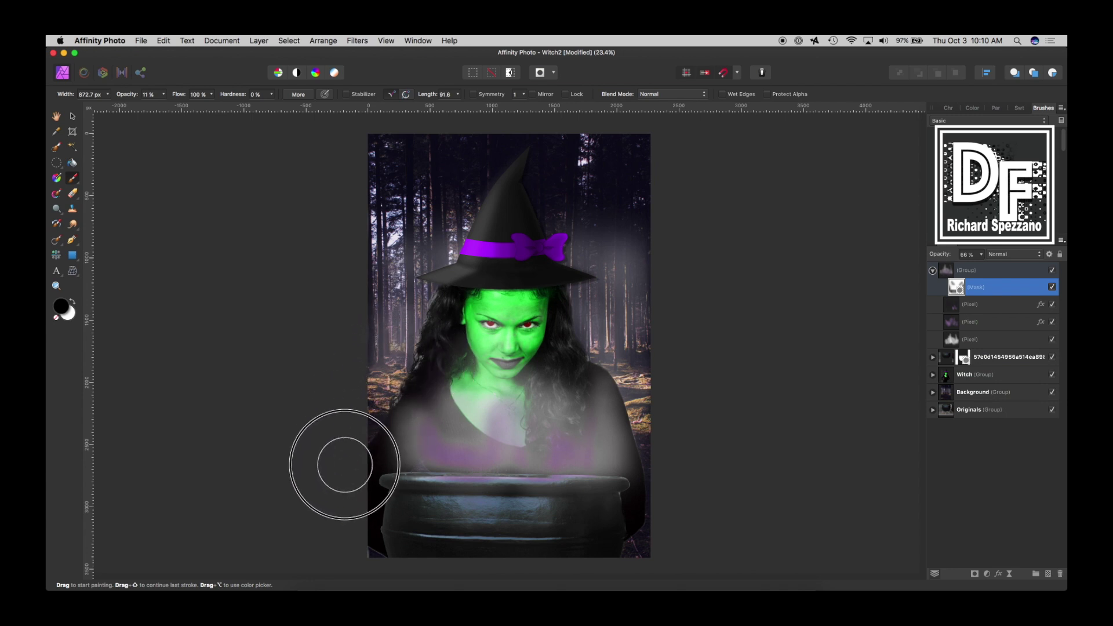
left_click(933, 271)
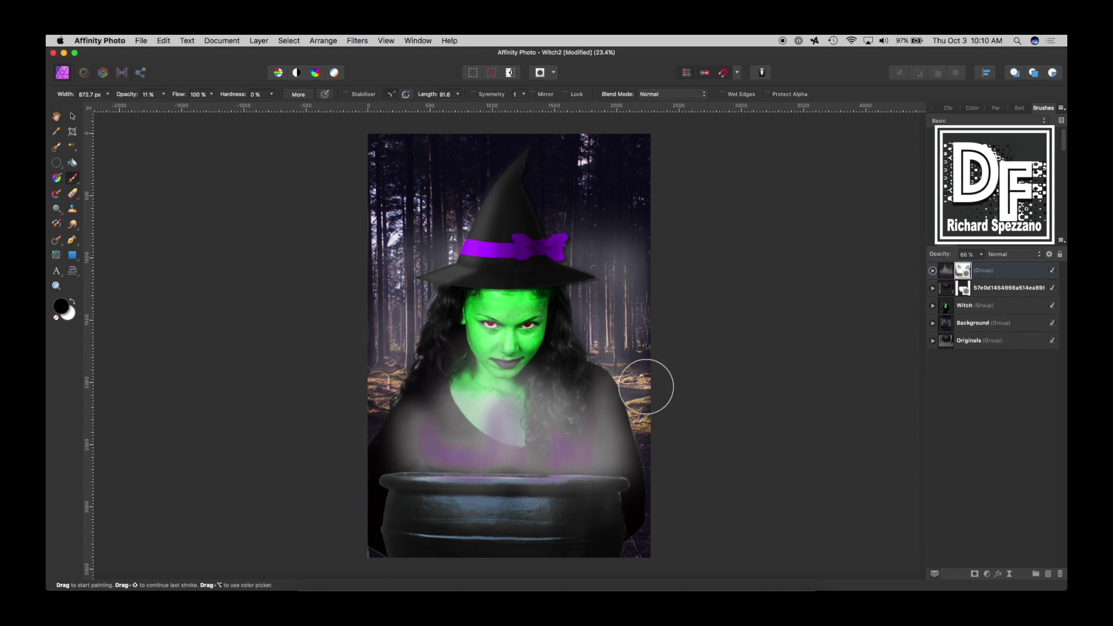
left_click(72, 116)
left_click(771, 295)
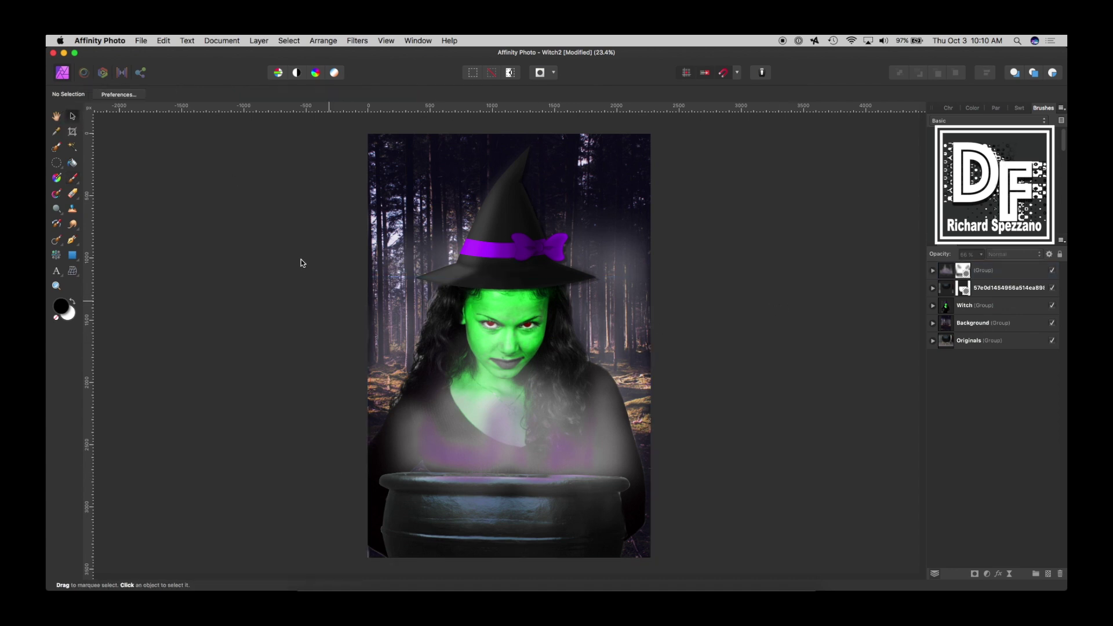
left_click(945, 272)
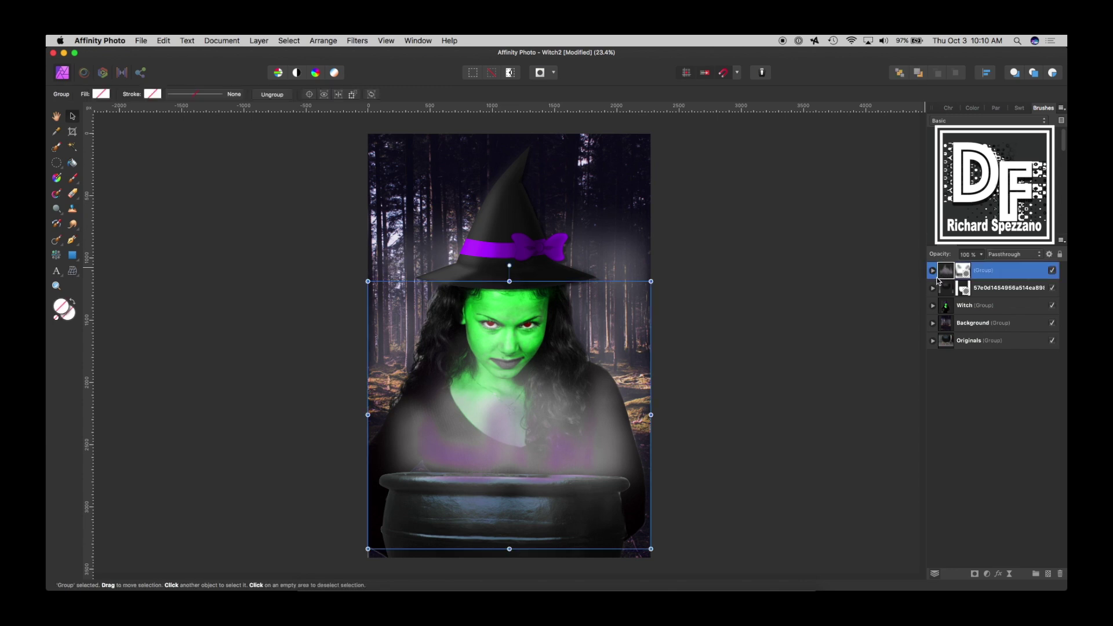
left_click(286, 264)
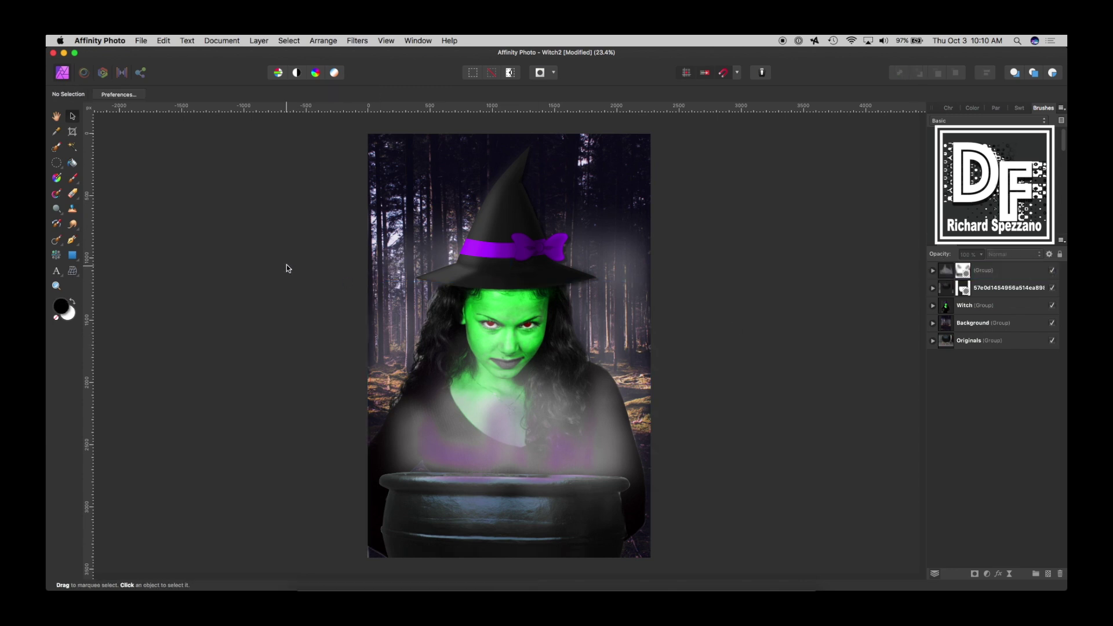
- Add a pixel layer directly above the Background group and set the paint brush colour to yellow, hex F3EC6D
left_click(947, 323)
left_click(1048, 574)
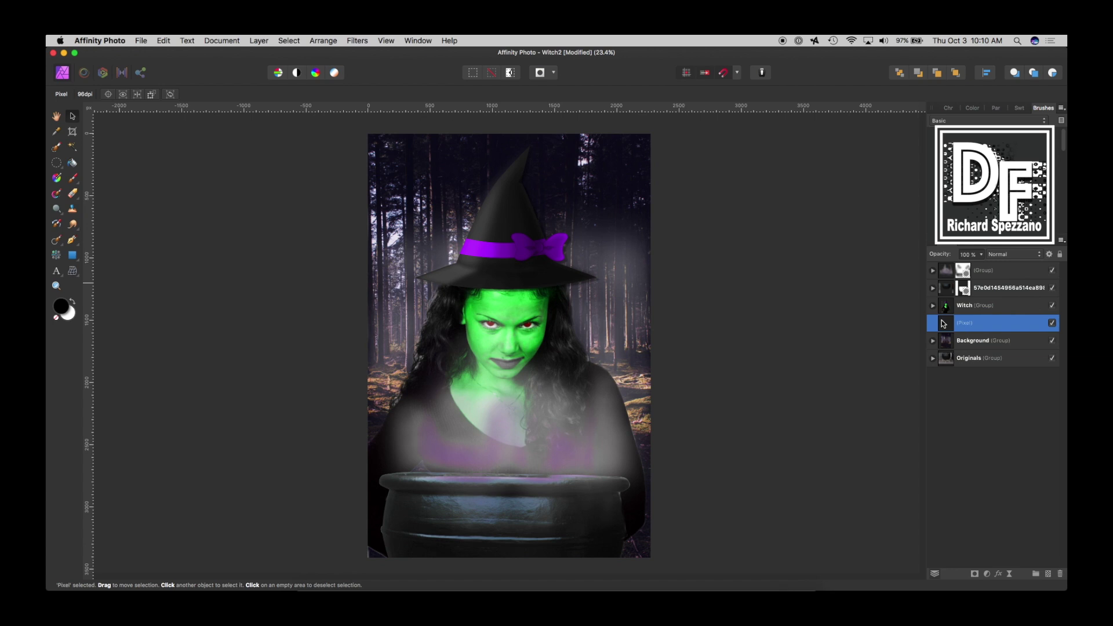
left_click(73, 179)
double_click(60, 307)
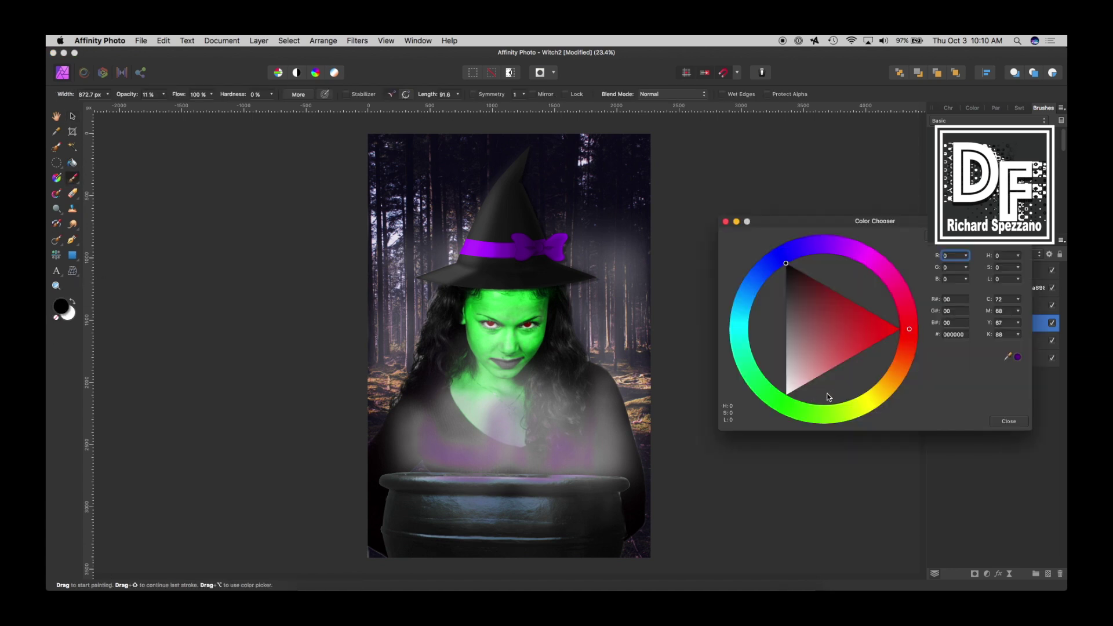
left_click(871, 400)
left_click_drag(854, 377, 816, 361)
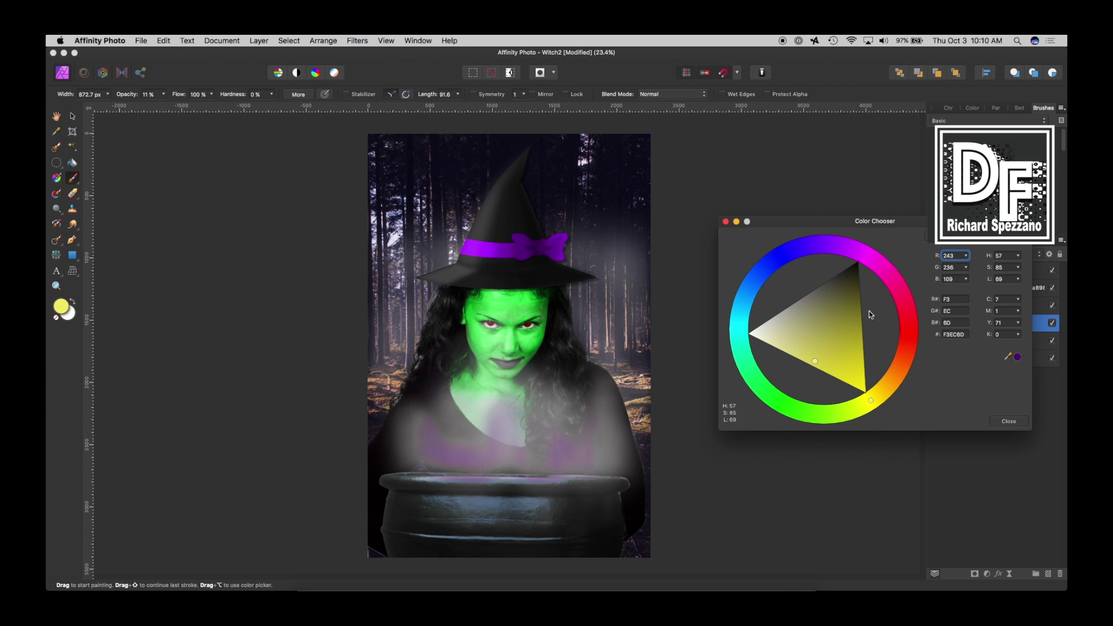
left_click(726, 222)
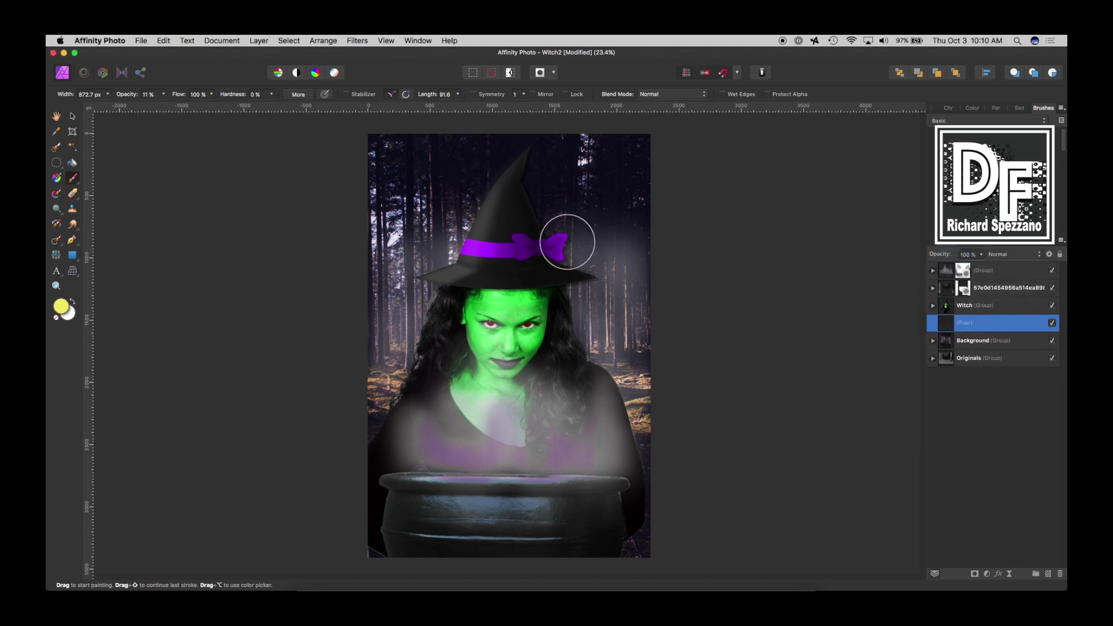
- Paint a pair of small yellow eyes among the trees right of the witch with a soft 100% opacity brush about 106 px wide
key("bracketleft")
key("bracketleft")
key("bracketleft")
key("bracketleft")
key("bracketleft")
key("bracketleft")
key("bracketleft")
key("bracketleft")
key("bracketleft")
key("bracketleft")
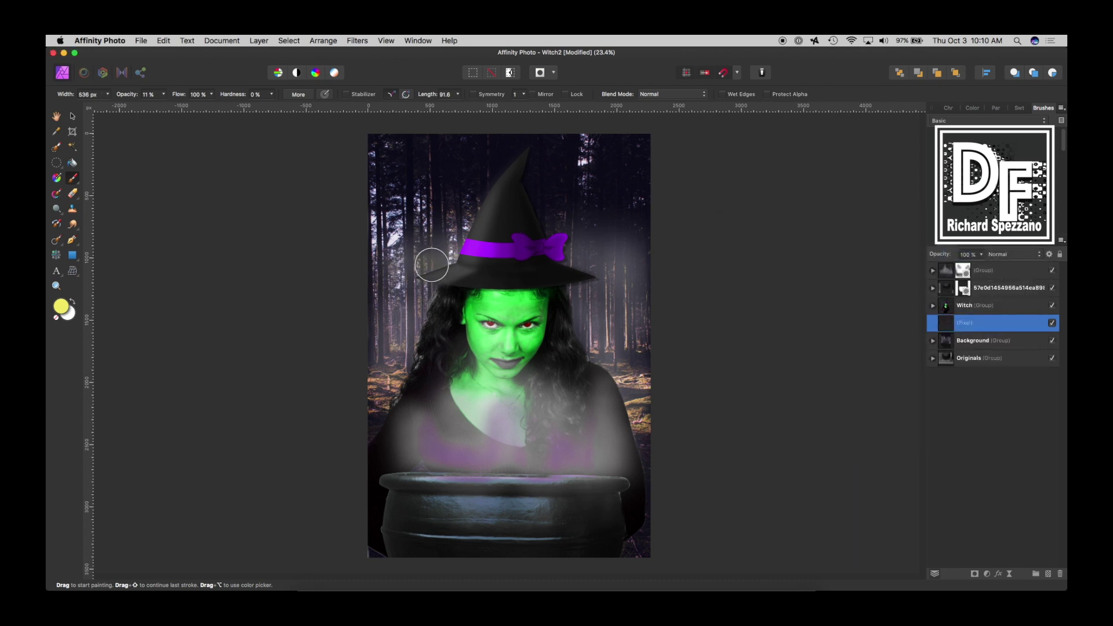
left_click(164, 96)
left_click_drag(162, 104, 280, 112)
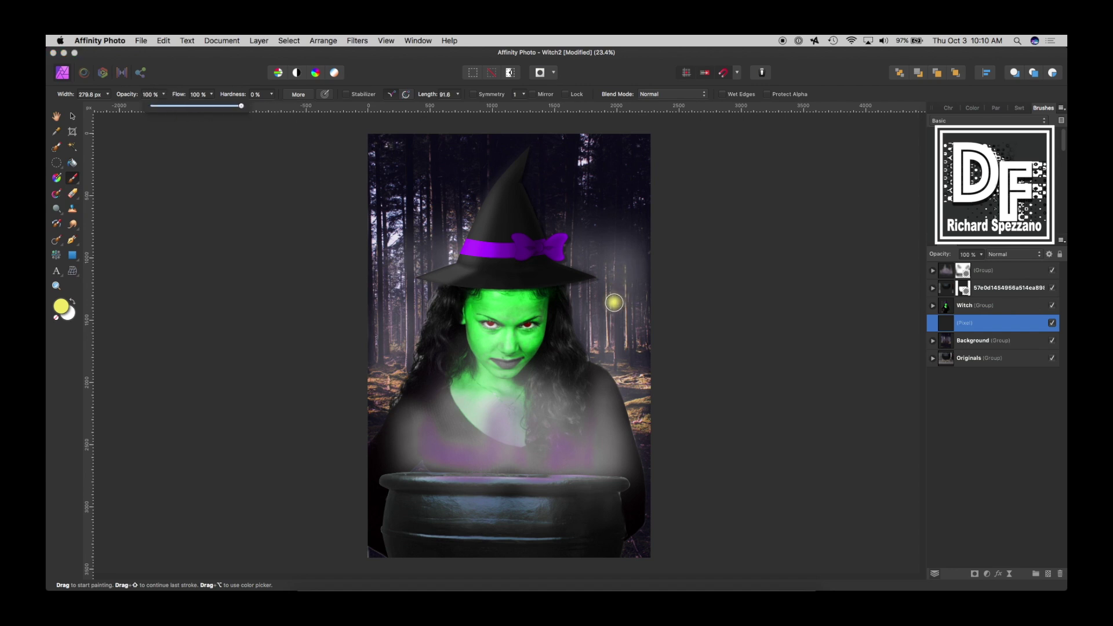
left_click(610, 297)
key("bracketleft")
key("bracketleft")
key("bracketleft")
key("bracketleft")
key("bracketleft")
key("bracketleft")
key("bracketleft")
key("bracketleft")
key("bracketleft")
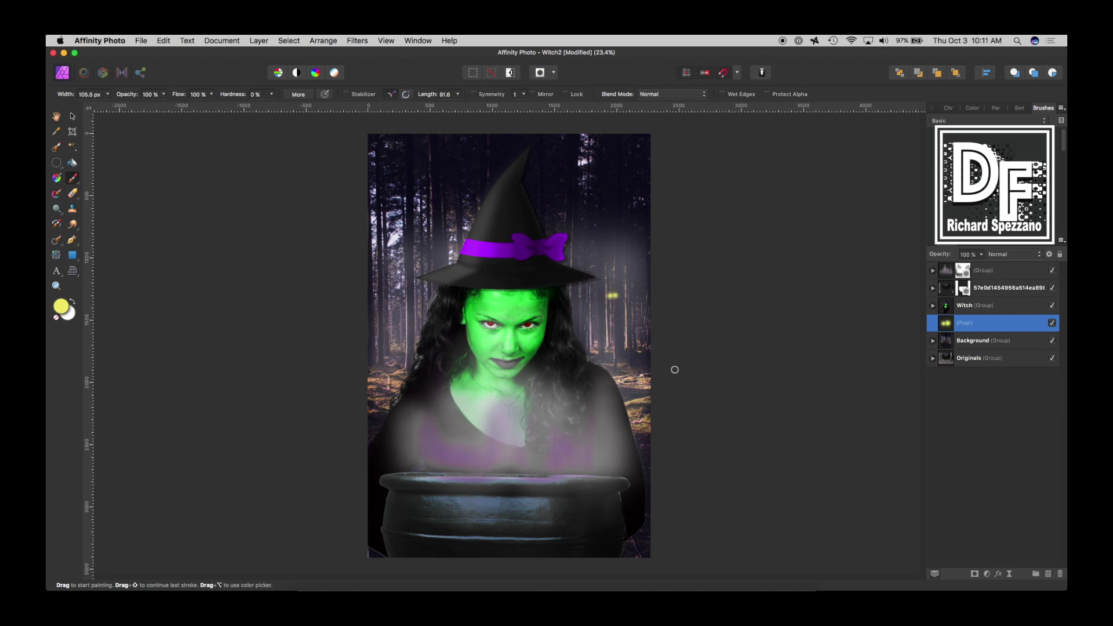
left_click(73, 117)
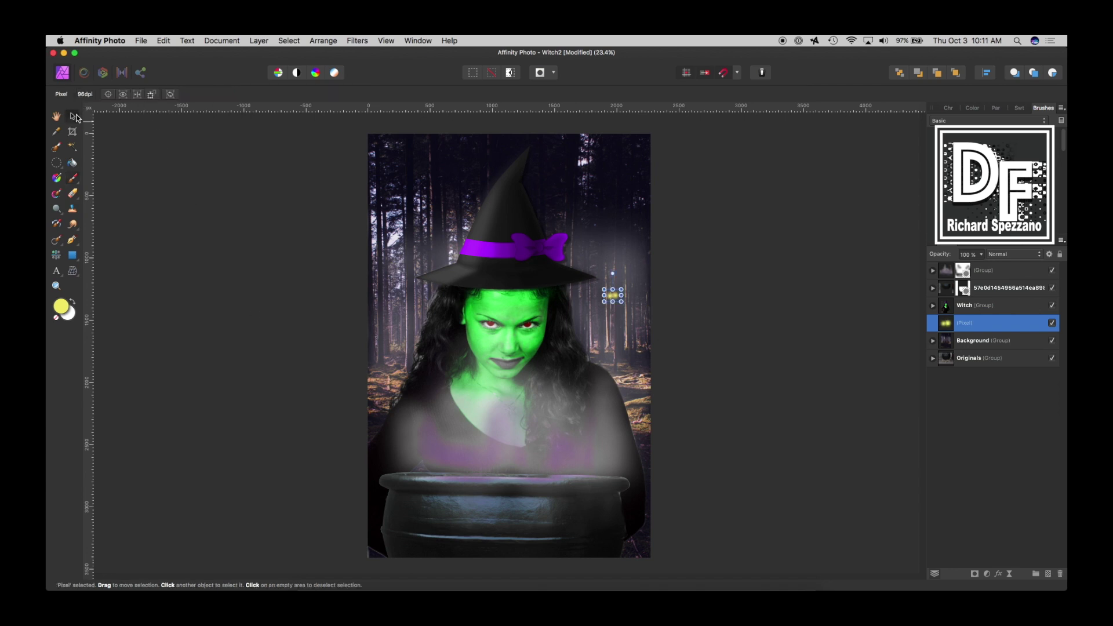
left_click(726, 272)
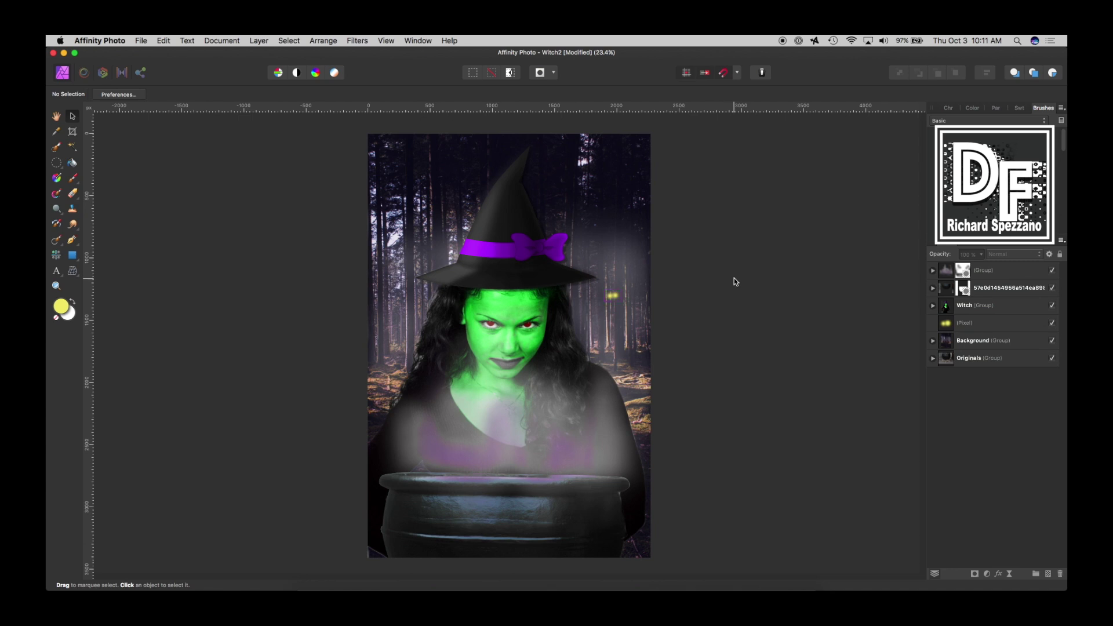
- Add a fill layer above the smoke group and colour it a deep, saturated blue
left_click(948, 273)
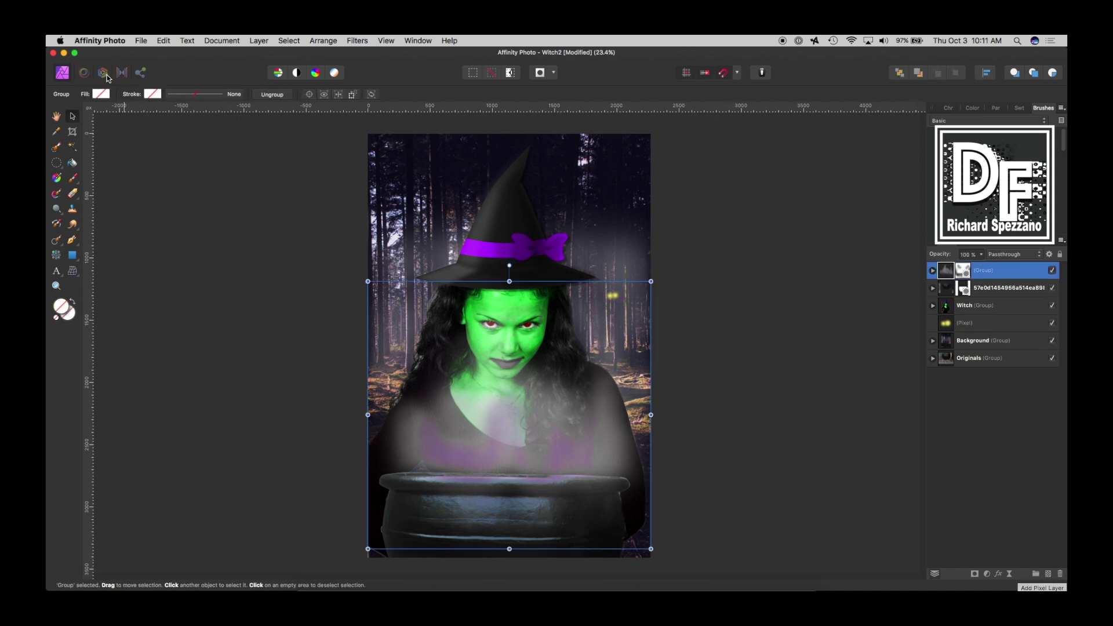
left_click(258, 42)
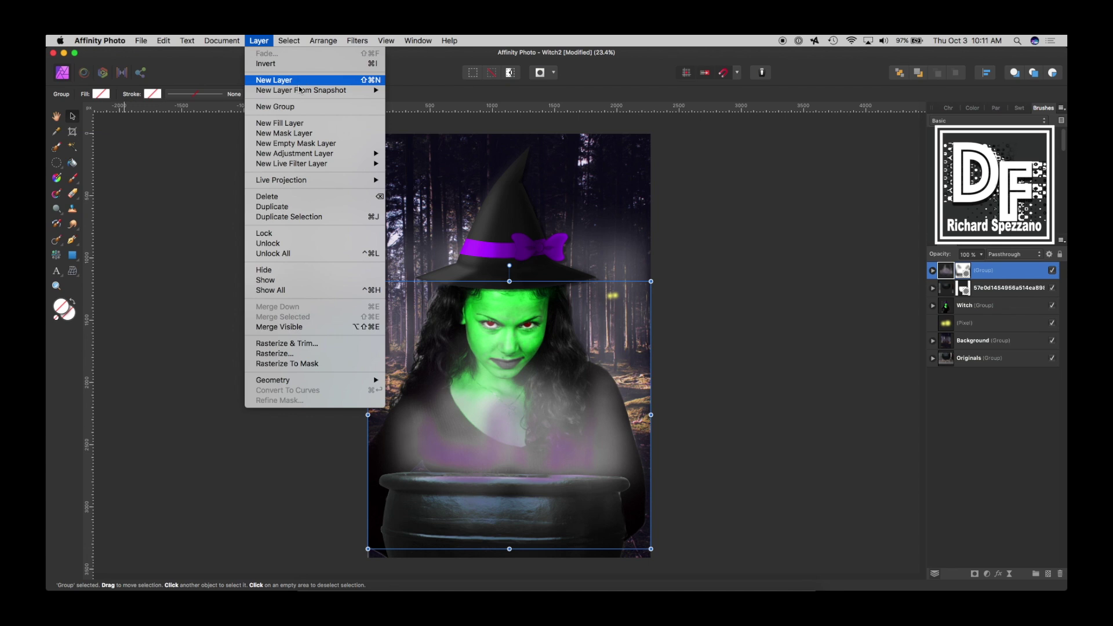
left_click(303, 126)
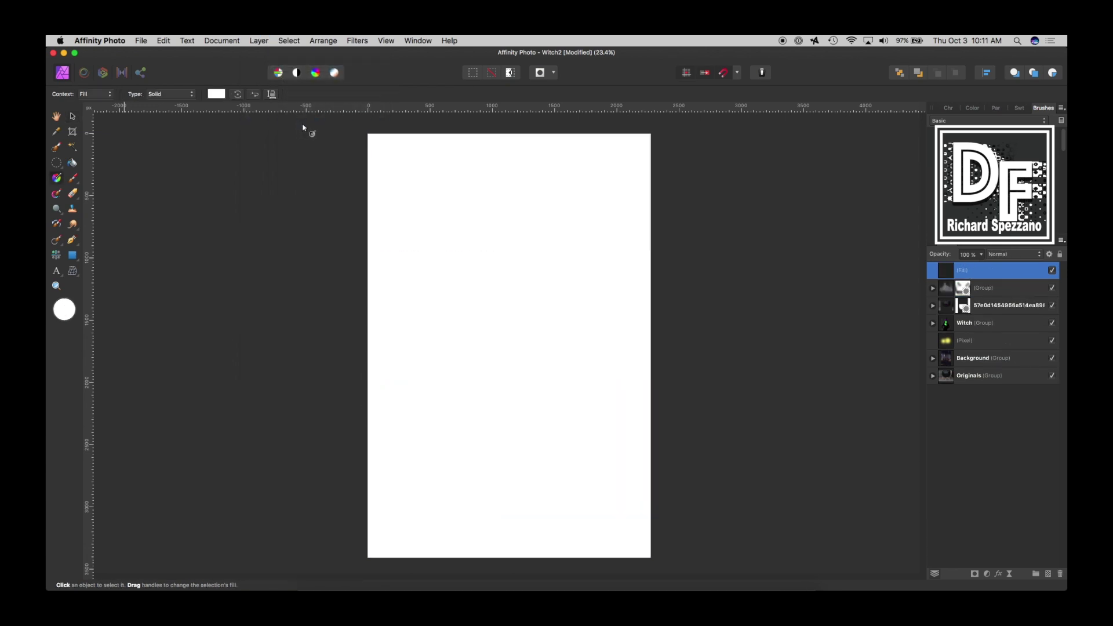
left_click(216, 94)
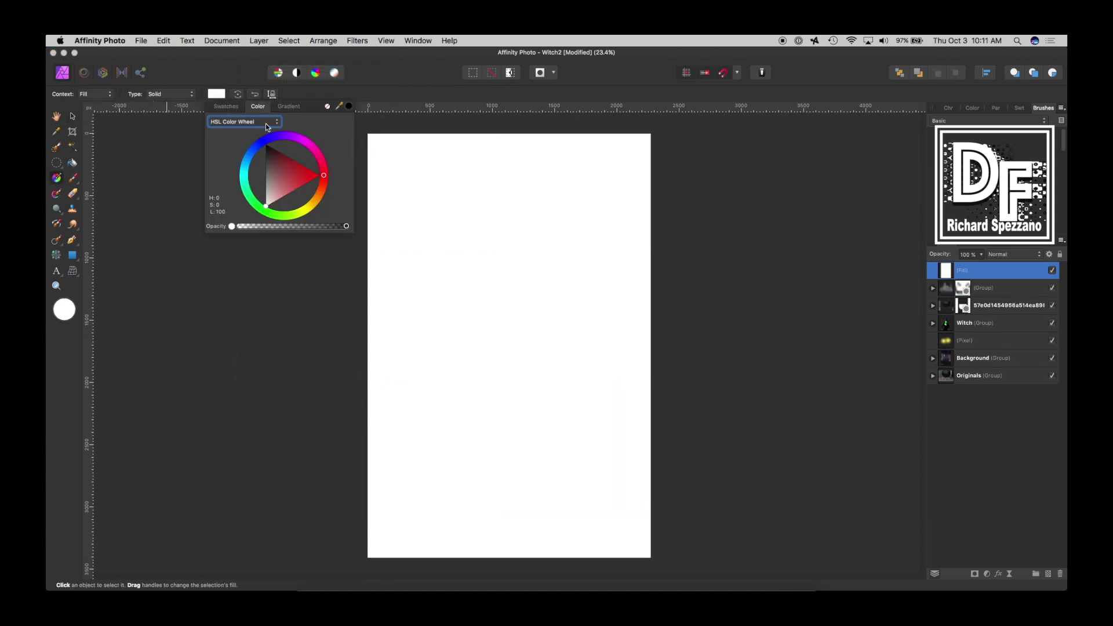
left_click(271, 146)
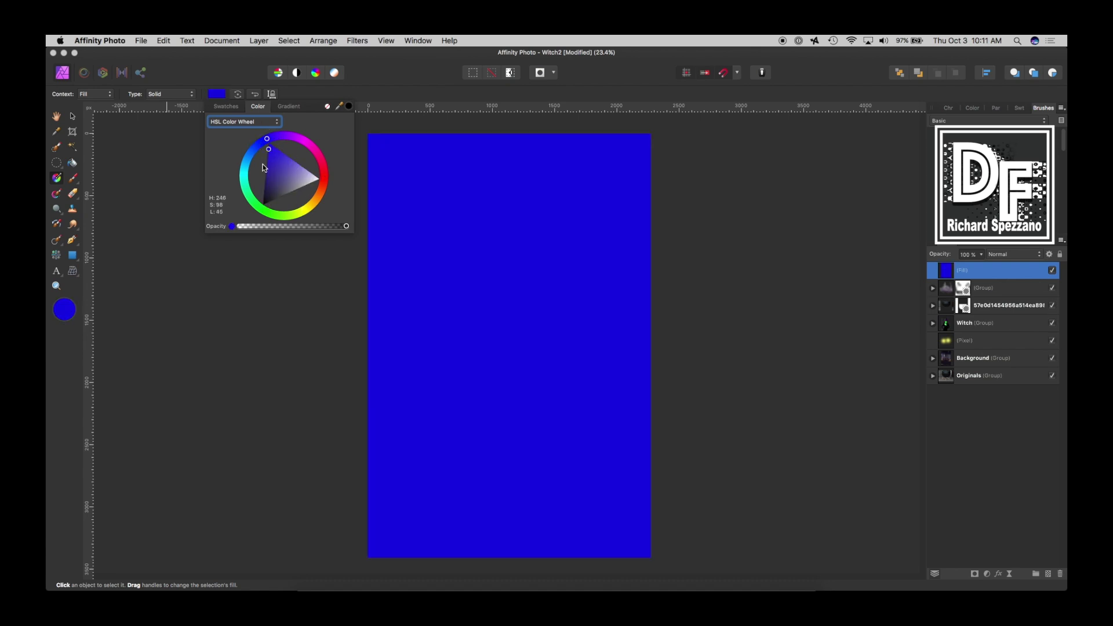
- Set the blue fill layer's blend mode to Overlay and its opacity to 39%
left_click(1003, 256)
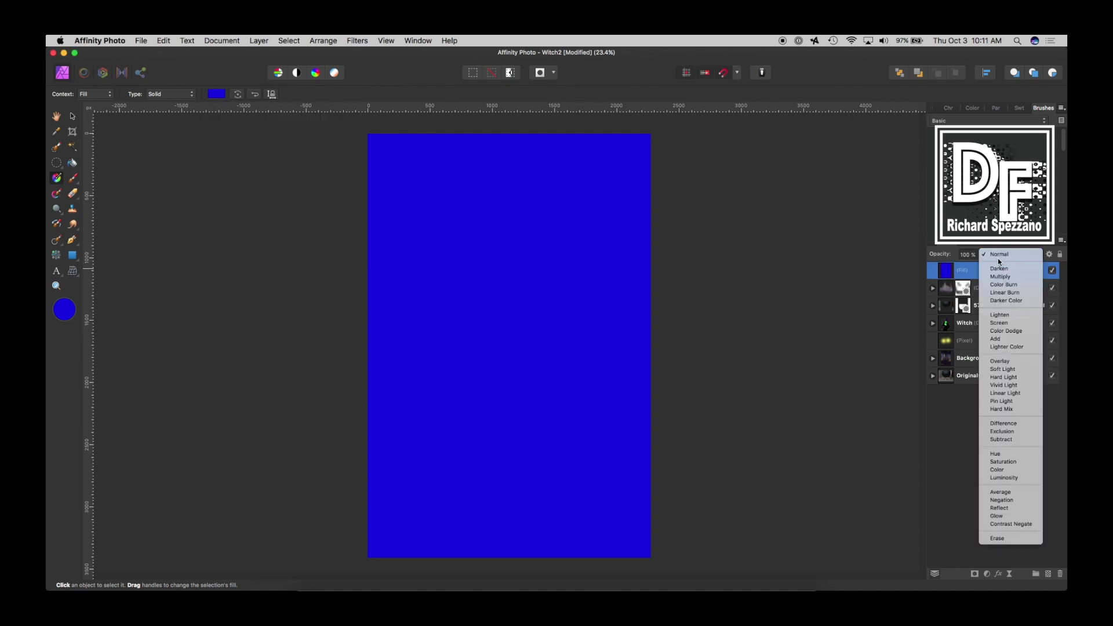
left_click(1001, 361)
left_click_drag(947, 259, 910, 266)
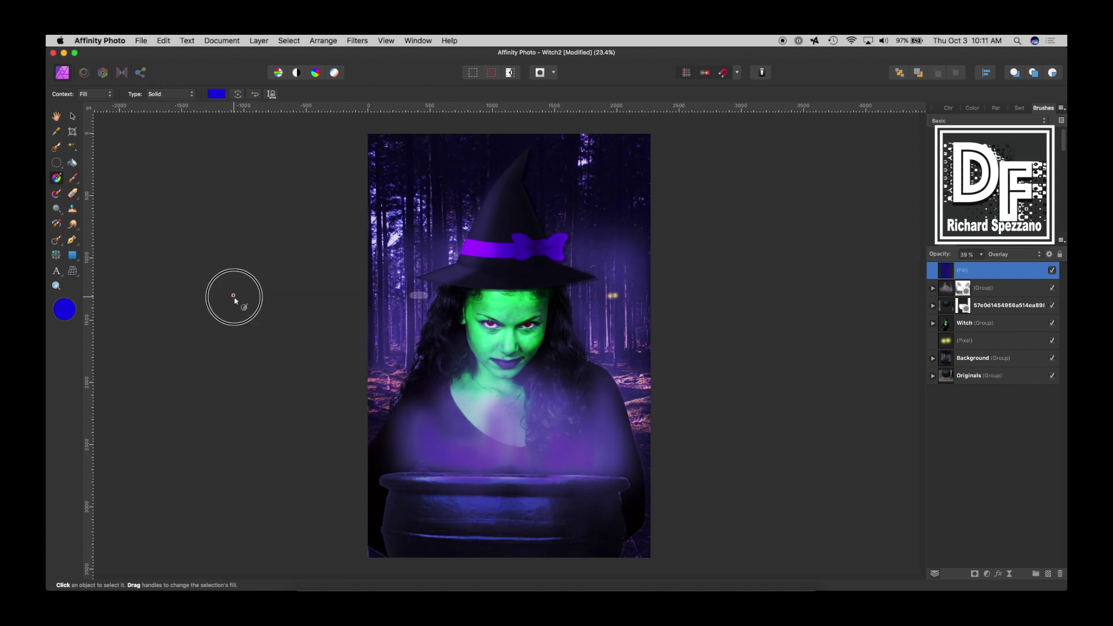
left_click(243, 307)
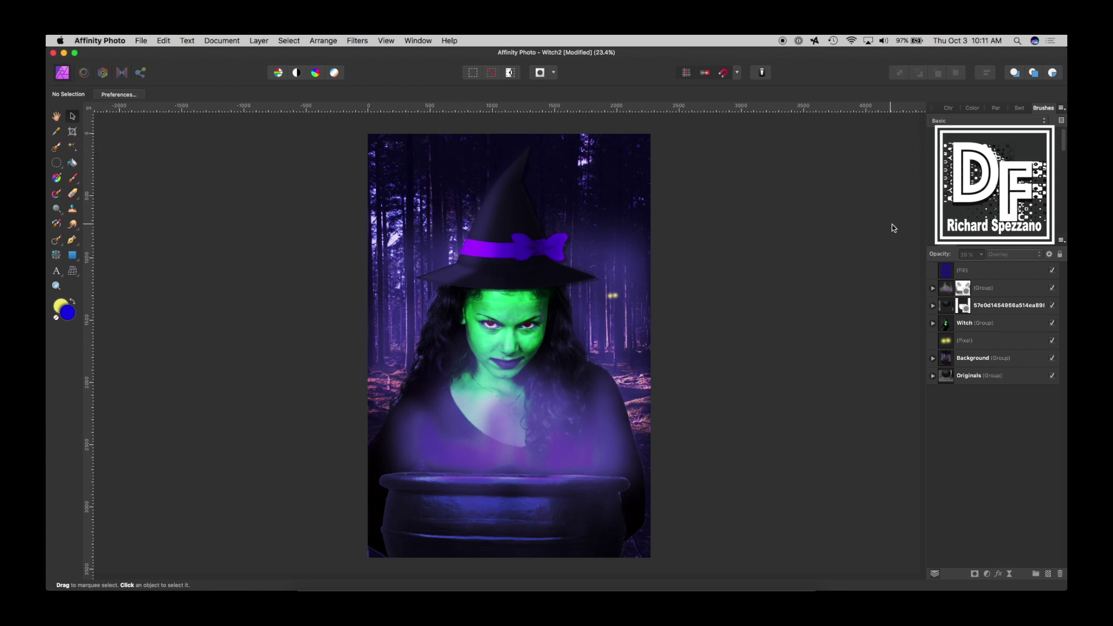
- Group all the layers from the blue fill down to the Background group, leaving out Originals
left_click(944, 358)
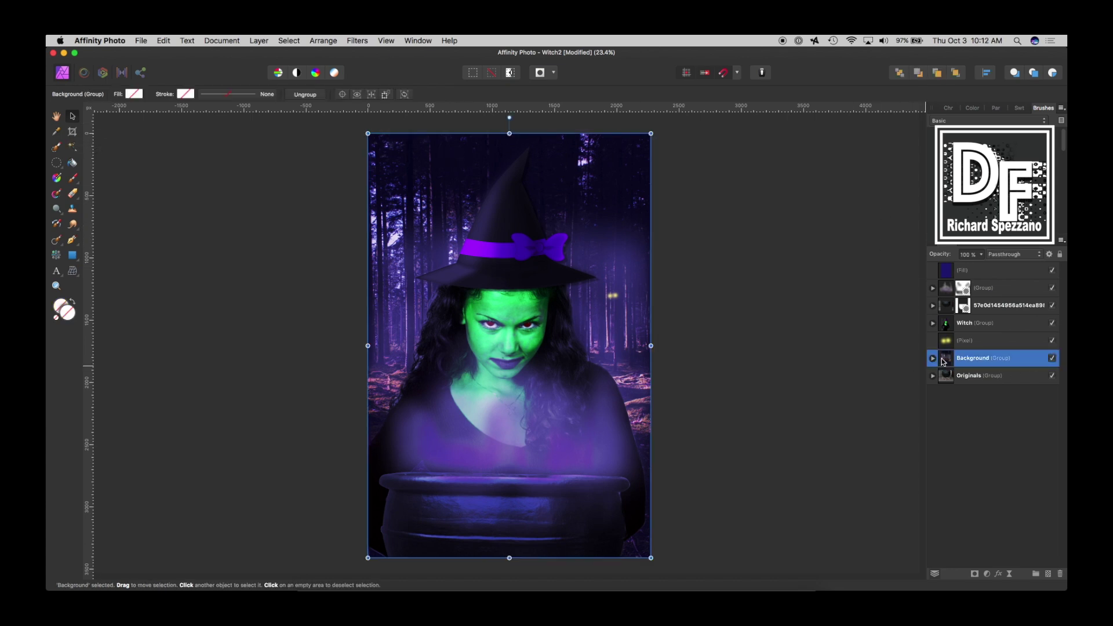
left_click(948, 273, "shift")
key("l")
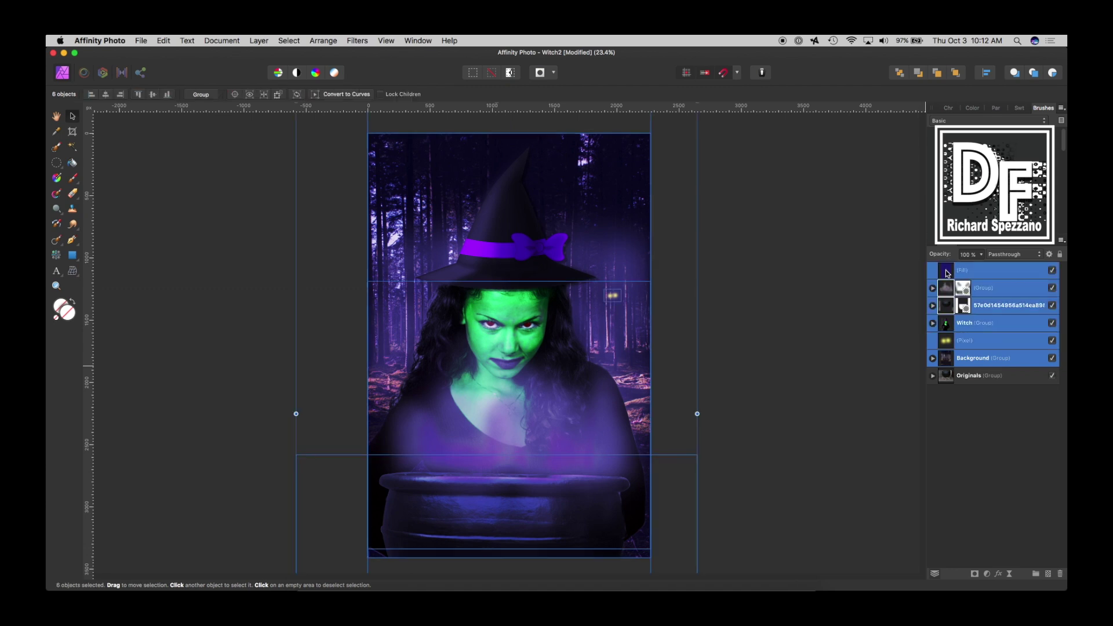
key("super+g")
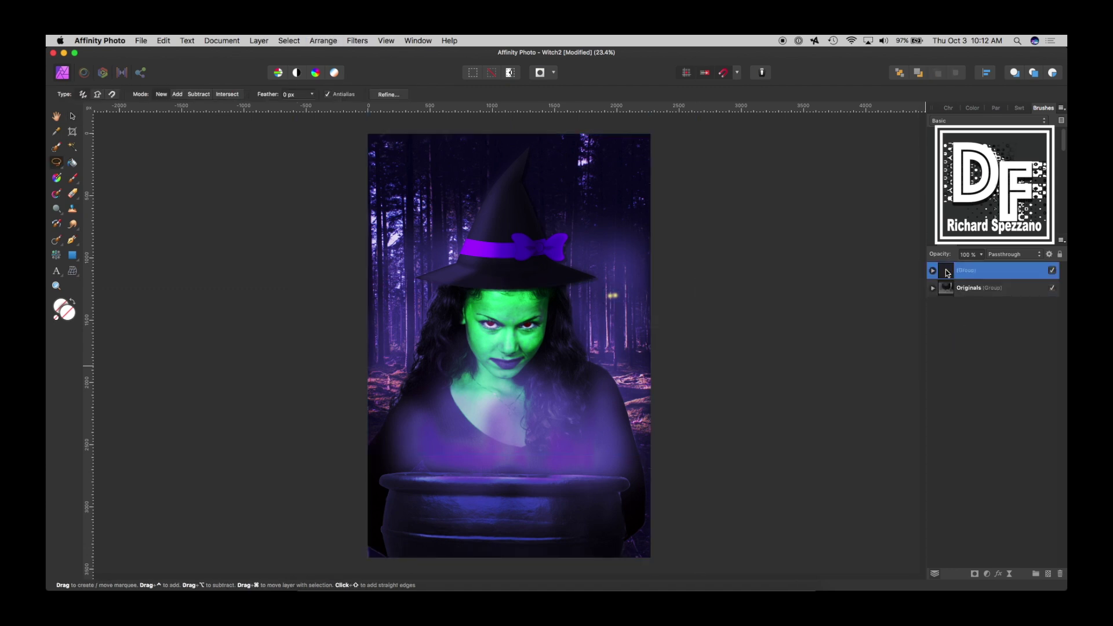
- Hide and reshow the composite group to compare it with the original photo, and clear the selection
left_click(1052, 289)
left_click(1053, 271)
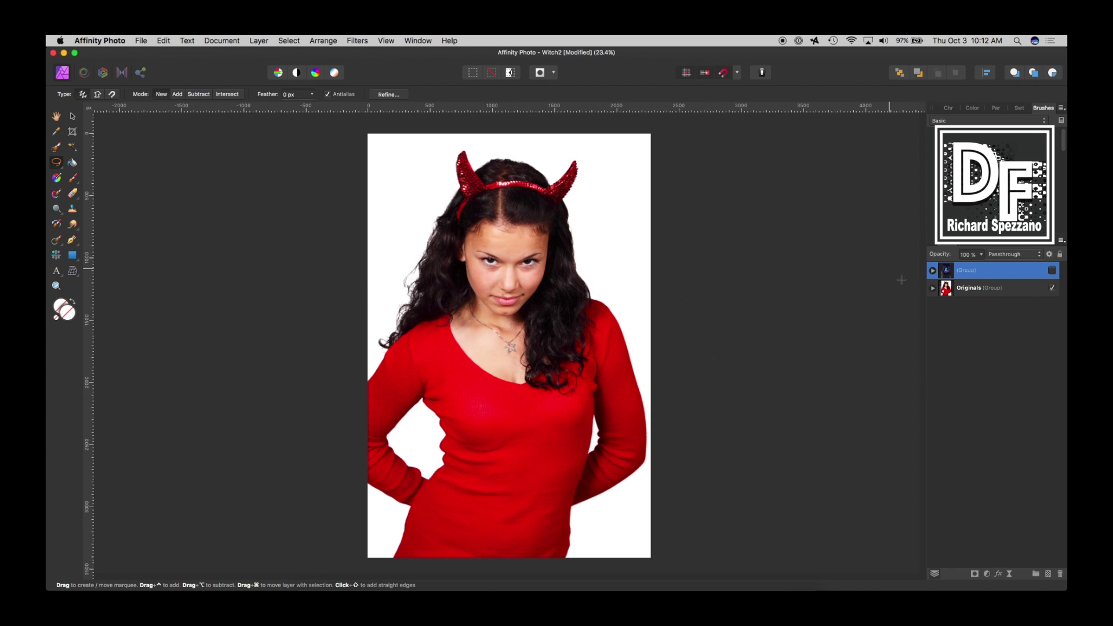
left_click(1053, 270)
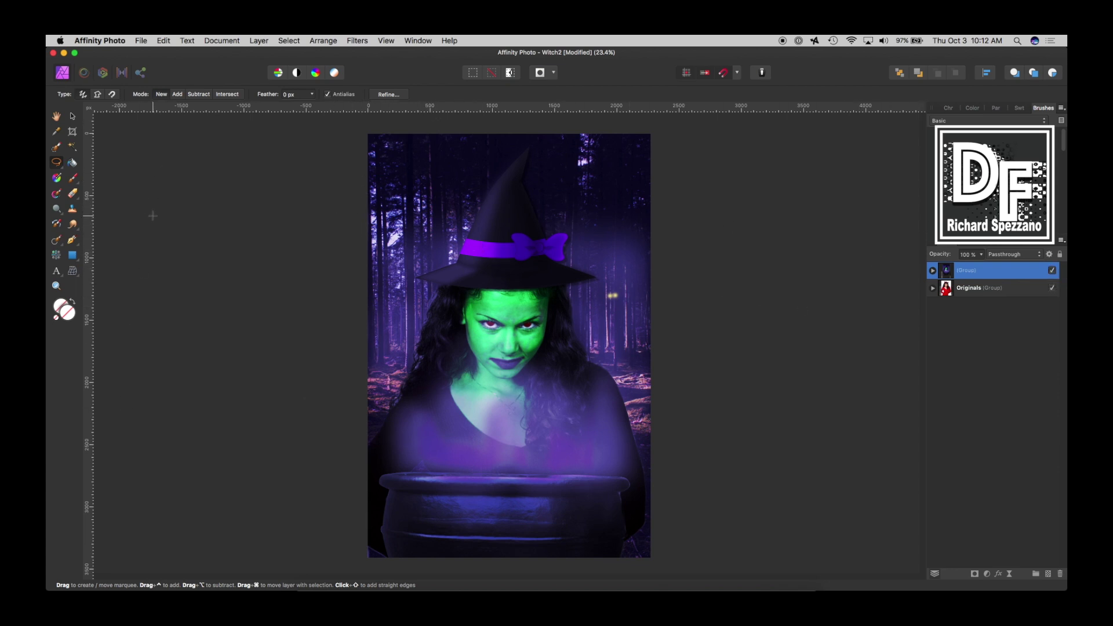
left_click(73, 116)
left_click(843, 222)
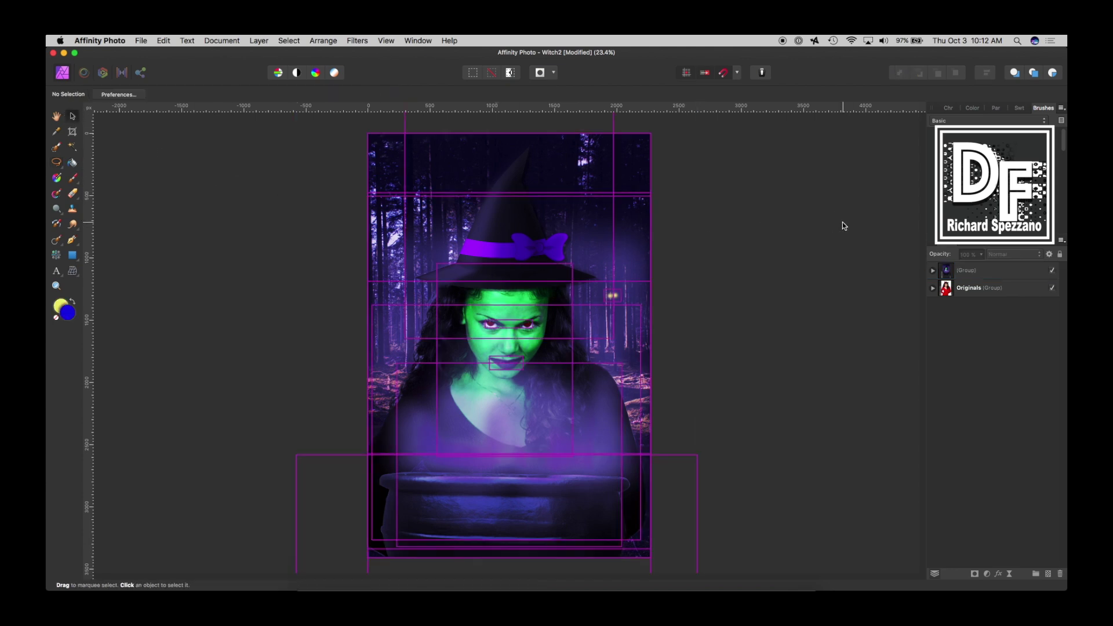